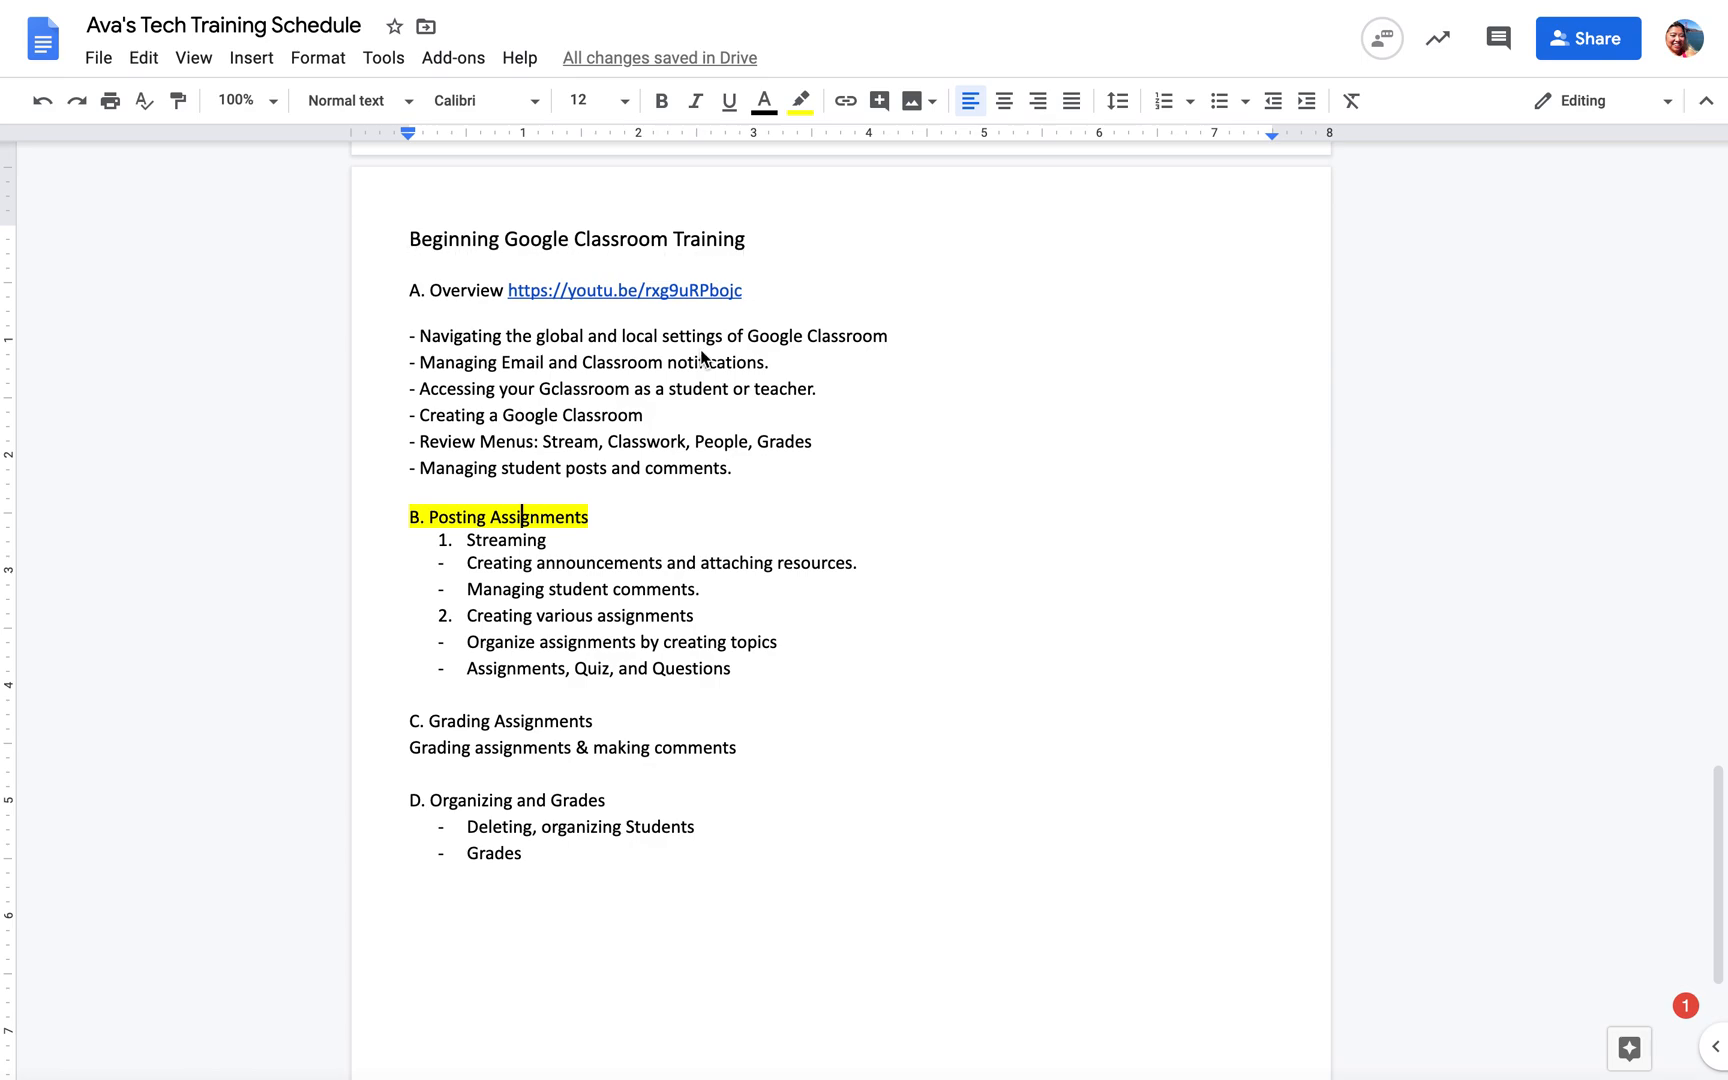
Go over the Streaming items under B. Posting Assignments in the training outline: creating announcements with attached resources and managing student comments
{"action": "left_click_drag", "start_coordinate": [409, 521], "coordinate": [594, 527]}
{"action": "left_click_drag", "start_coordinate": [466, 540], "coordinate": [854, 567]}
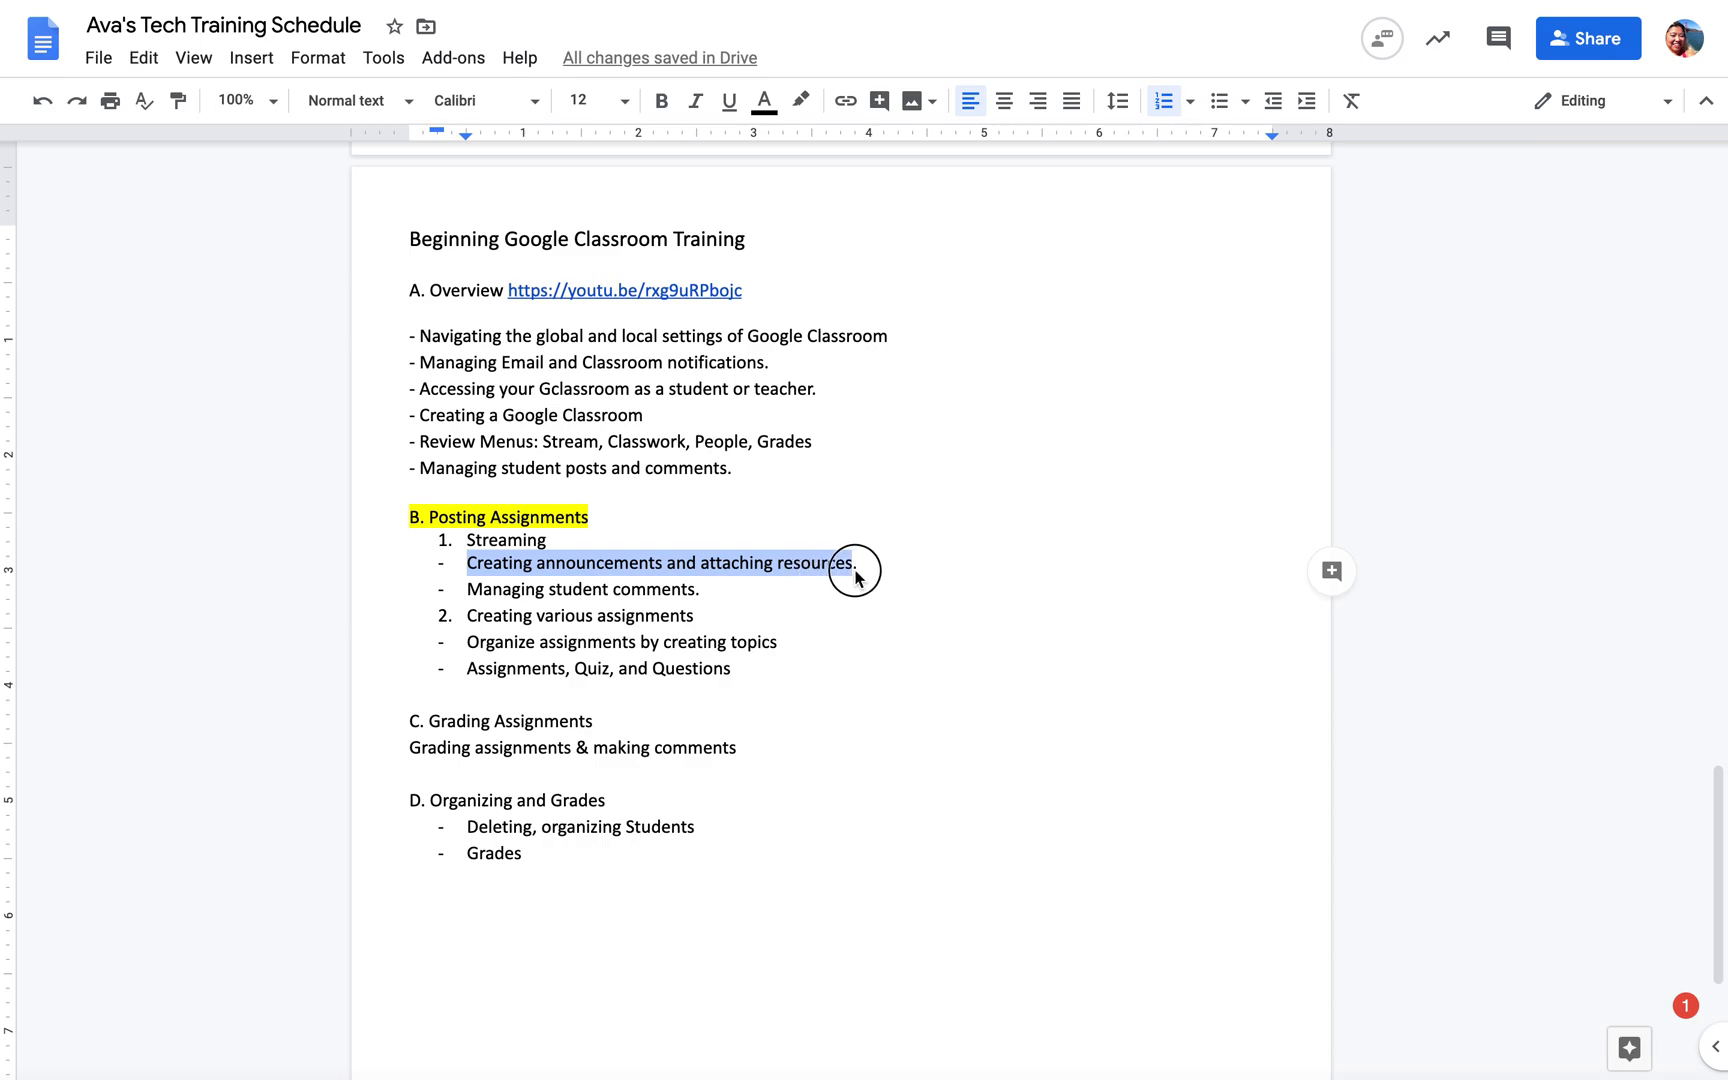
{"action": "left_click", "coordinate": [466, 592]}
{"action": "left_click_drag", "start_coordinate": [466, 592], "coordinate": [702, 590]}
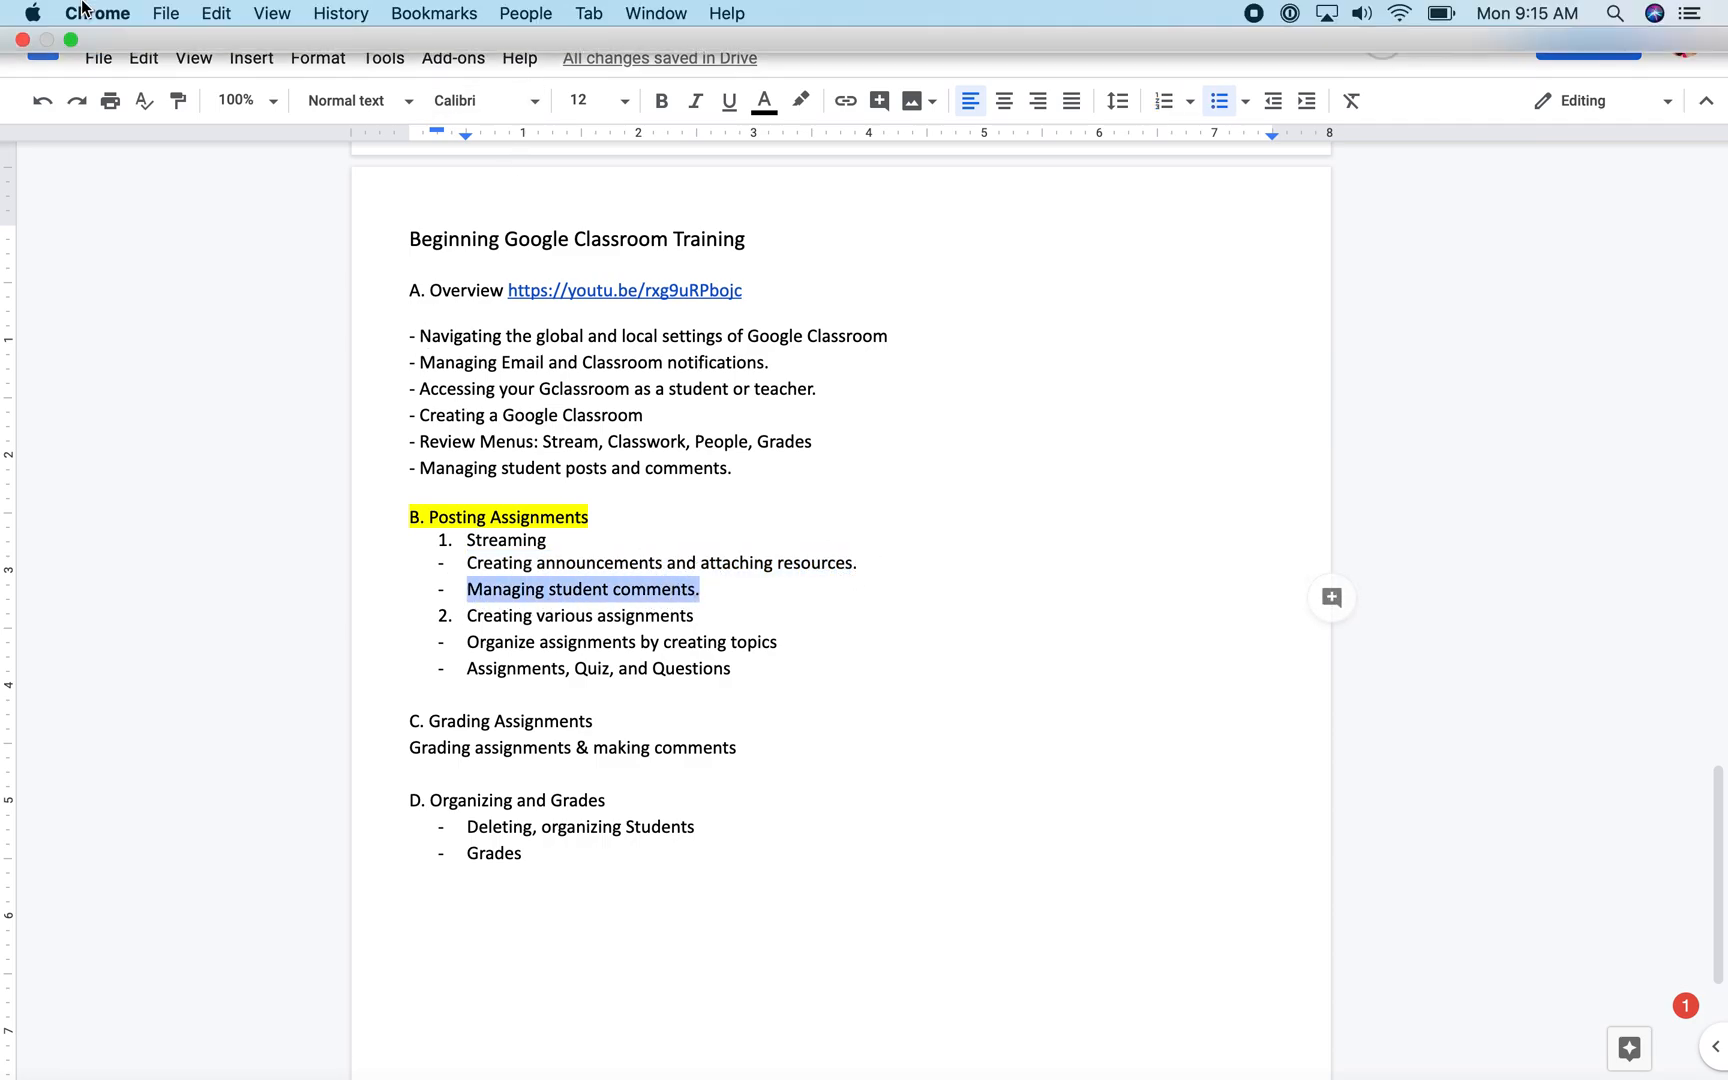
Switch to the 6th Period class stream in Google Classroom and examine the Mar 22 announcement and the Weekly Schedule assignment post
{"action": "left_click", "coordinate": [66, 45]}
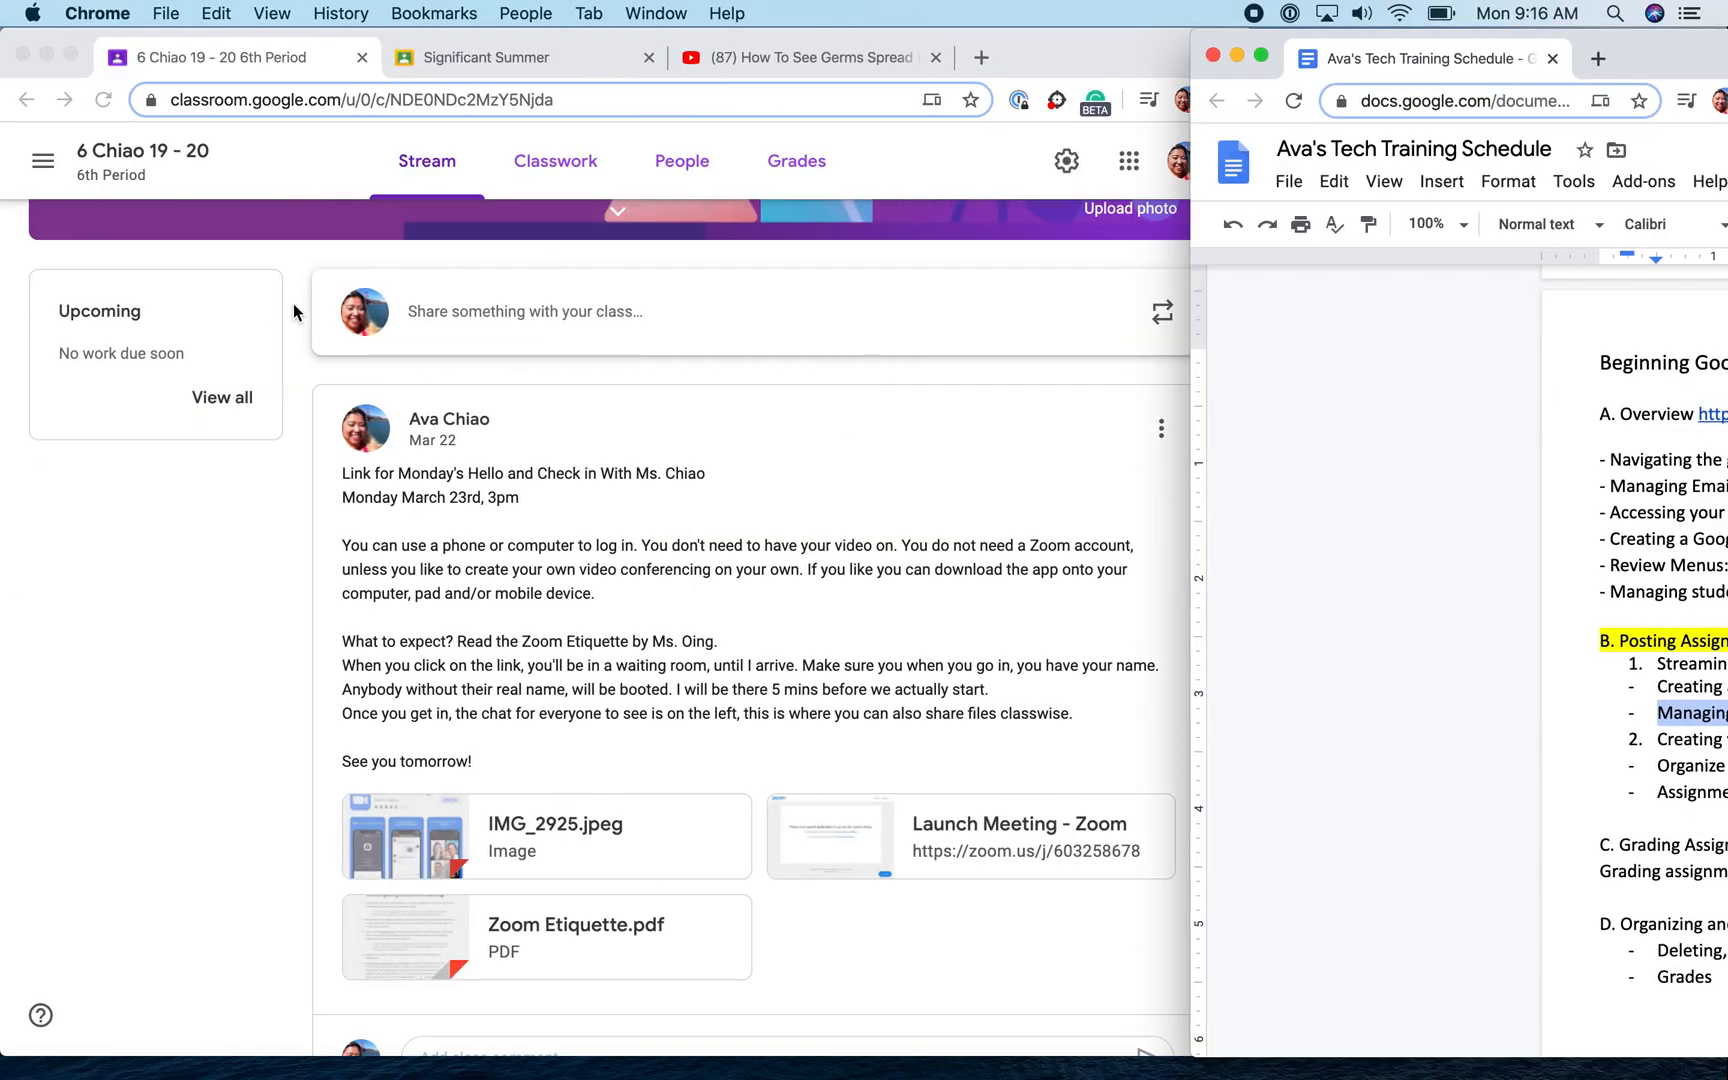
{"action": "left_click", "coordinate": [803, 409]}
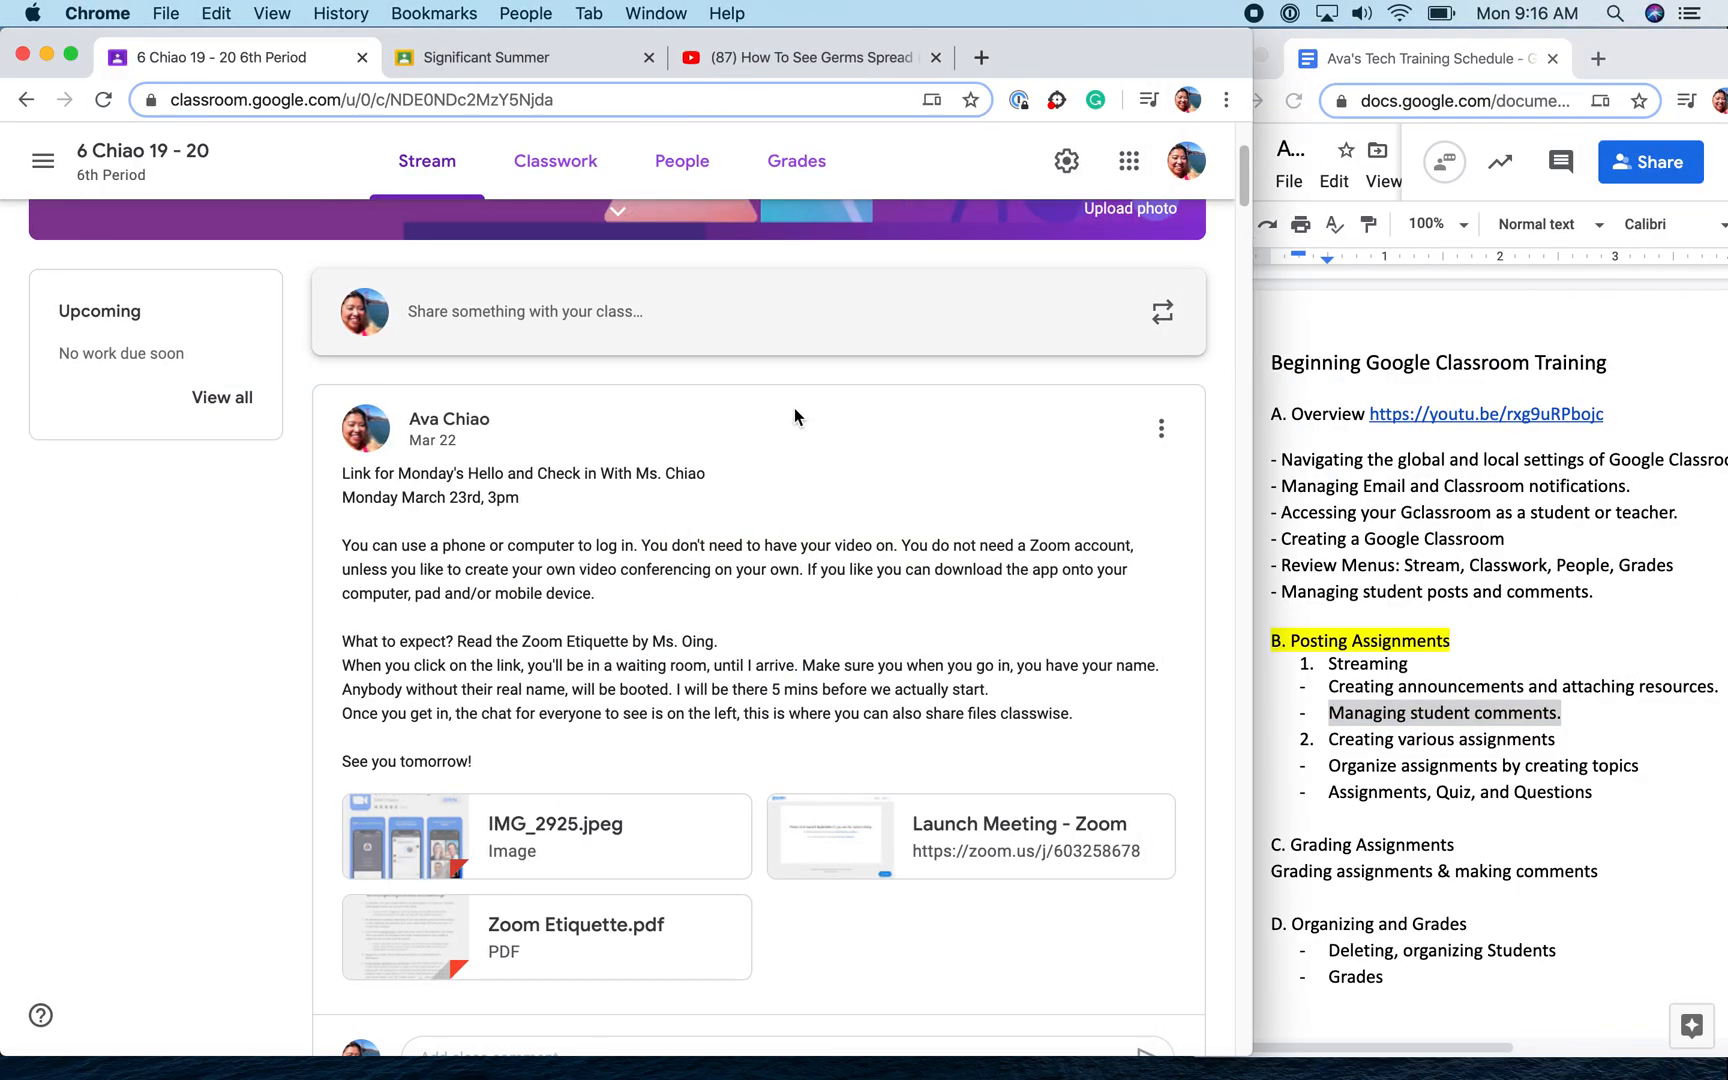
{"action": "scroll", "coordinate": [794, 408], "scroll_direction": "up", "scroll_amount": 3}
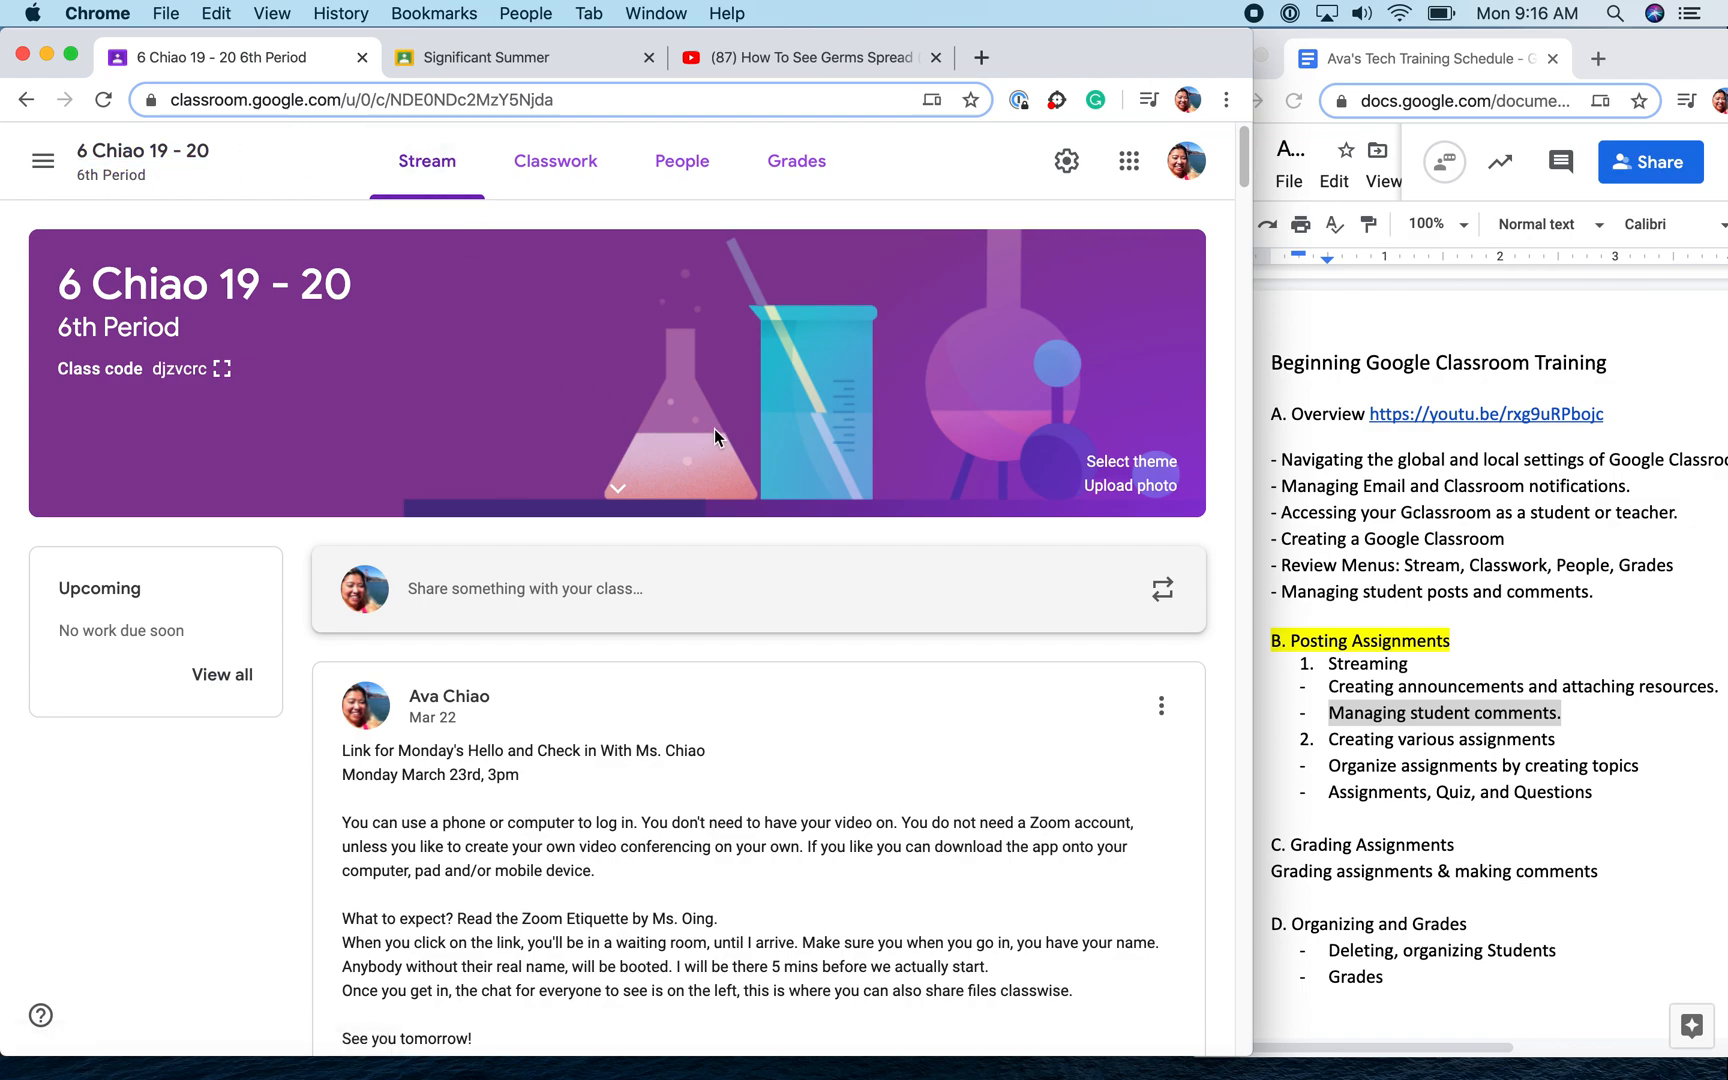
{"action": "scroll", "coordinate": [891, 521], "scroll_direction": "down", "scroll_amount": 1}
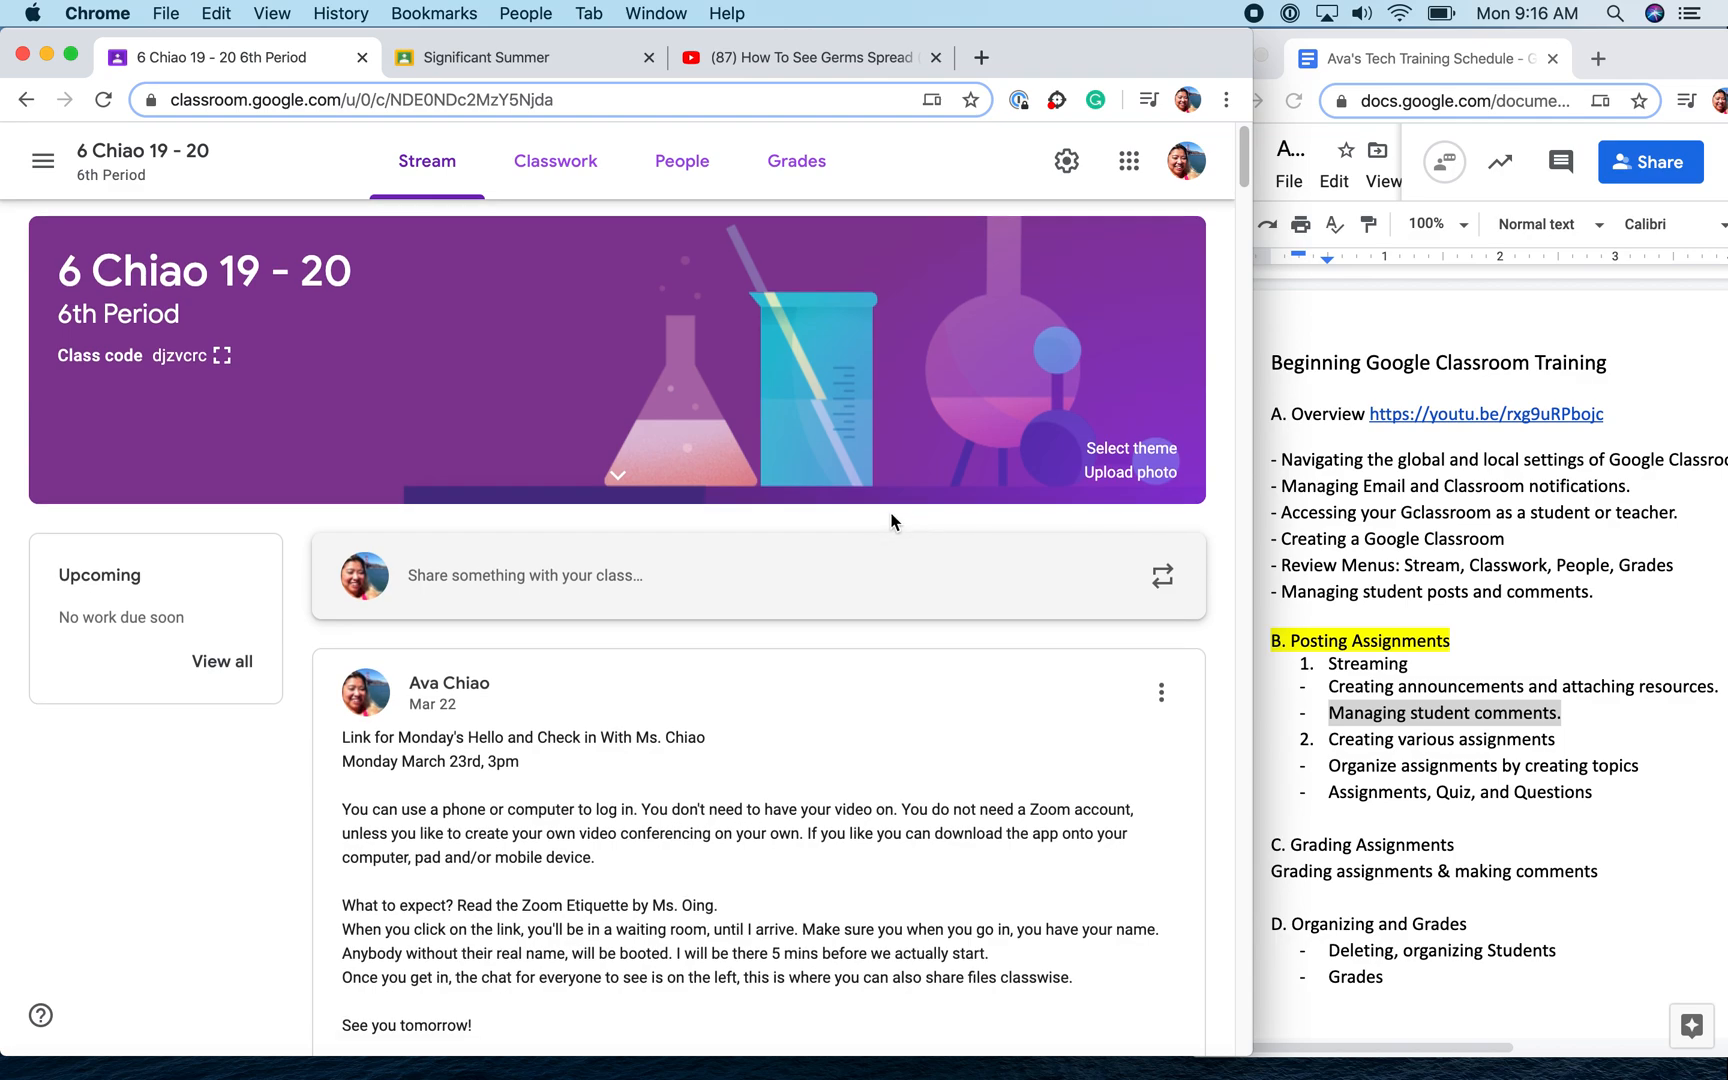
{"action": "scroll", "coordinate": [891, 521], "scroll_direction": "down", "scroll_amount": 5}
{"action": "scroll", "coordinate": [894, 522], "scroll_direction": "down", "scroll_amount": 4}
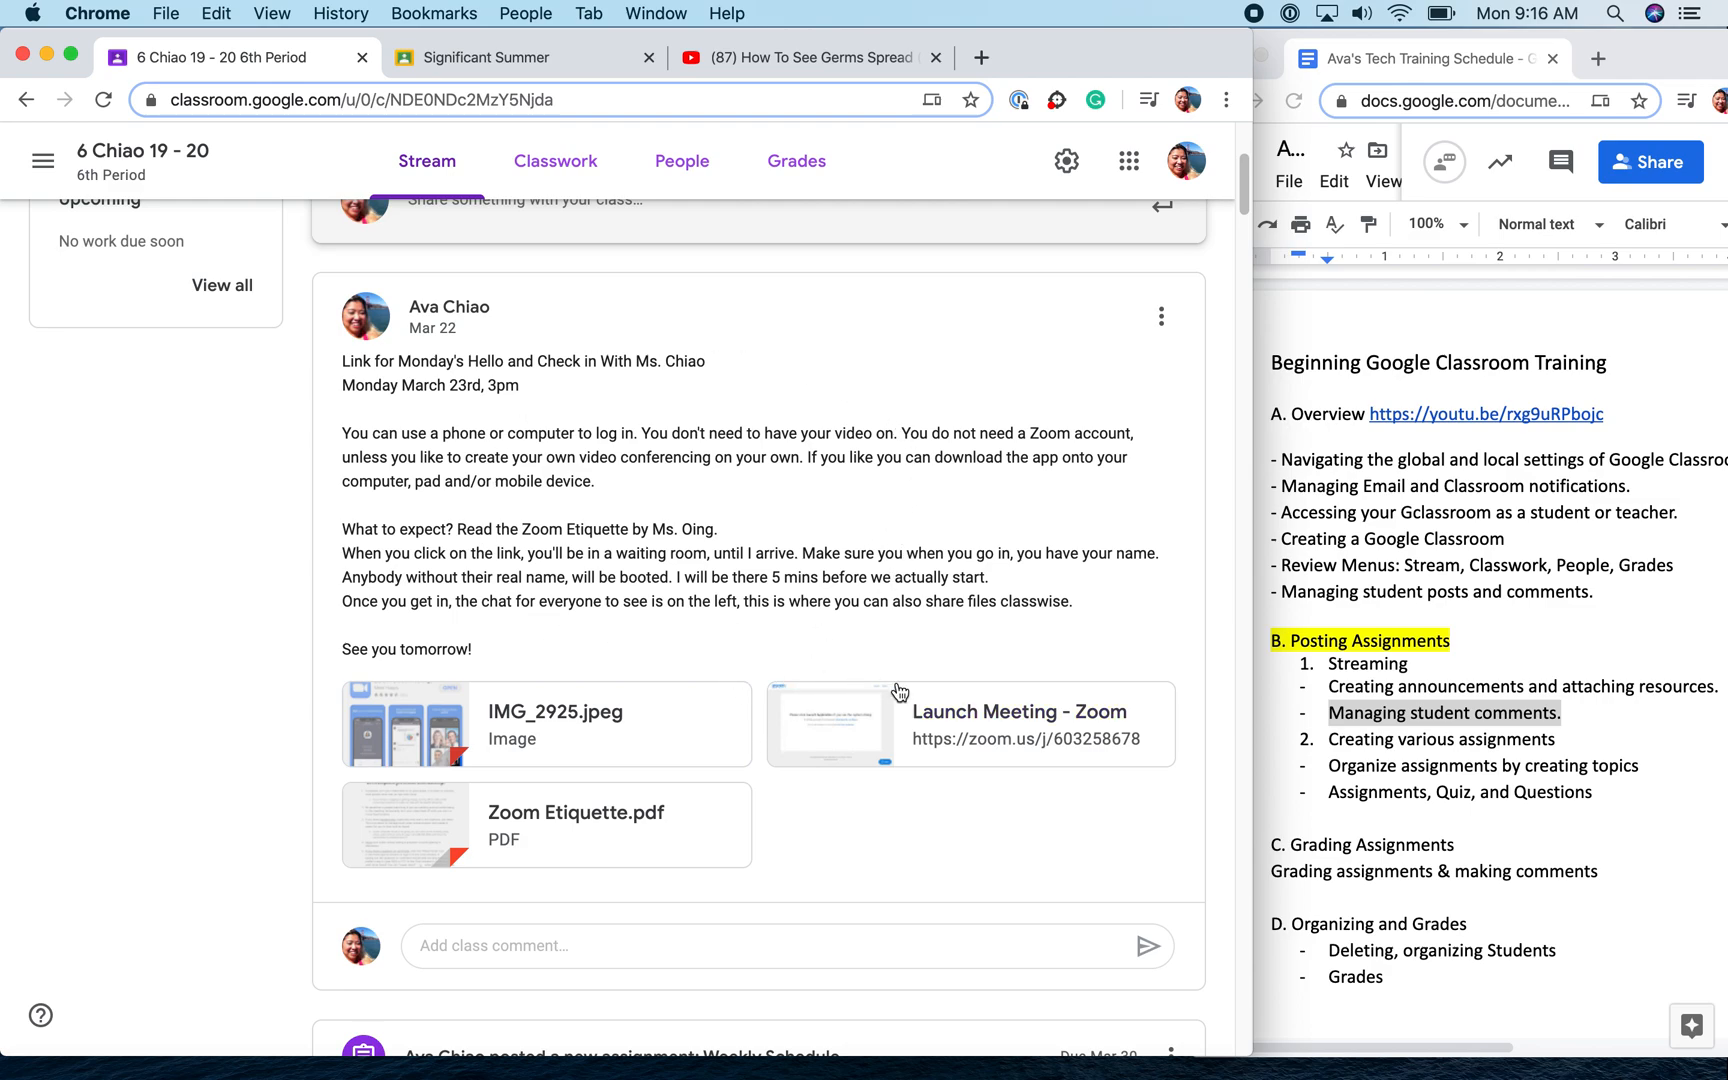
{"action": "scroll", "coordinate": [1000, 700], "scroll_direction": "down", "scroll_amount": 5}
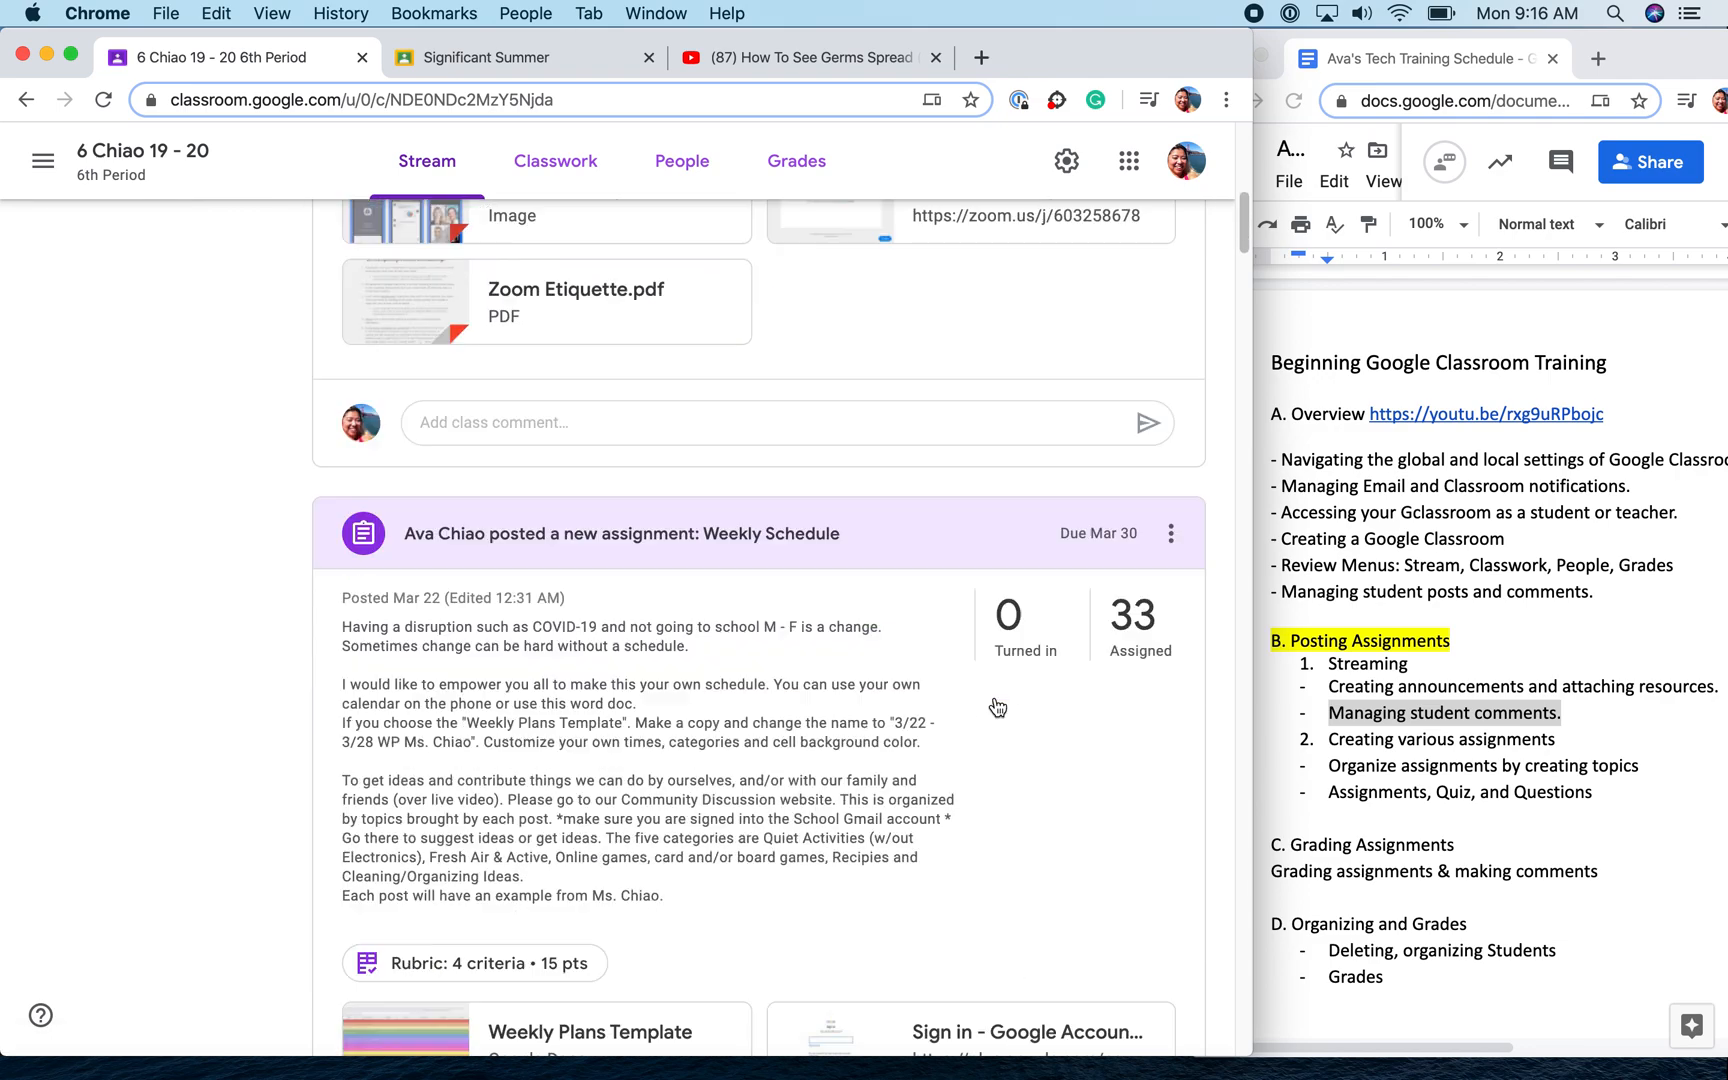
{"action": "scroll", "coordinate": [994, 706], "scroll_direction": "down", "scroll_amount": 3}
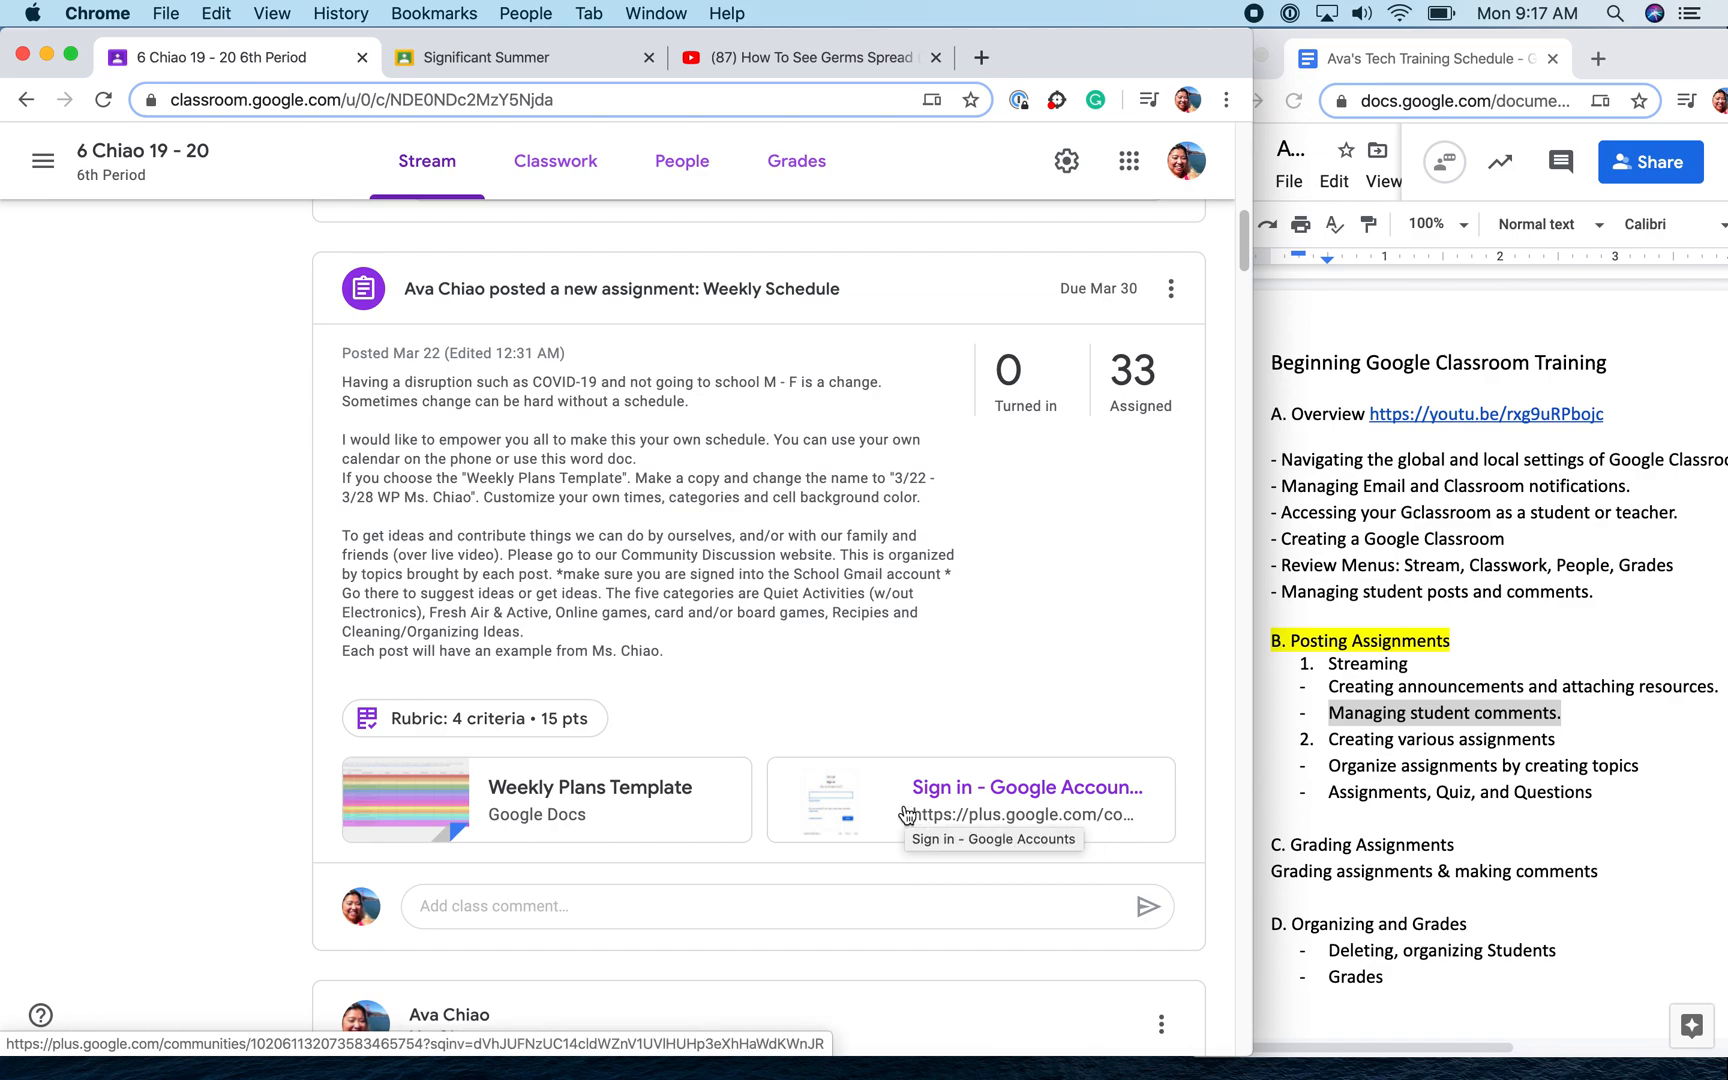
{"action": "scroll", "coordinate": [905, 813], "scroll_direction": "up", "scroll_amount": 3}
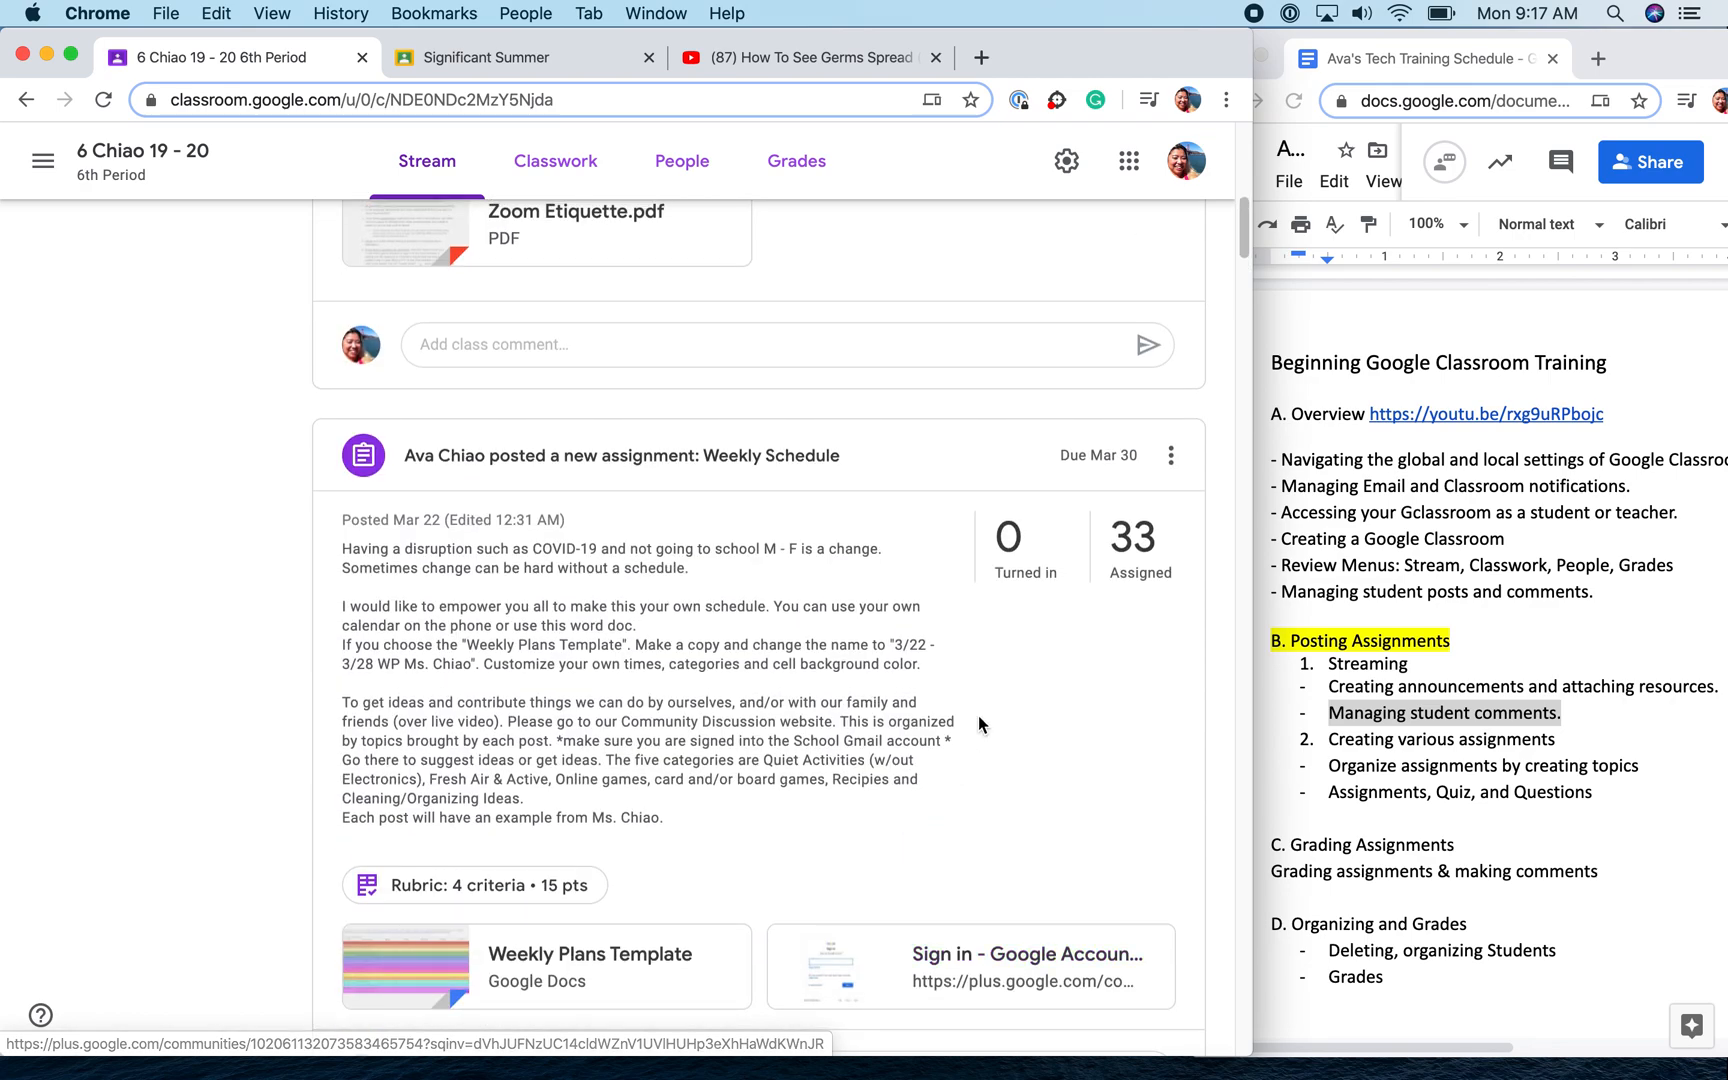
{"action": "scroll", "coordinate": [1189, 537], "scroll_direction": "up", "scroll_amount": 5}
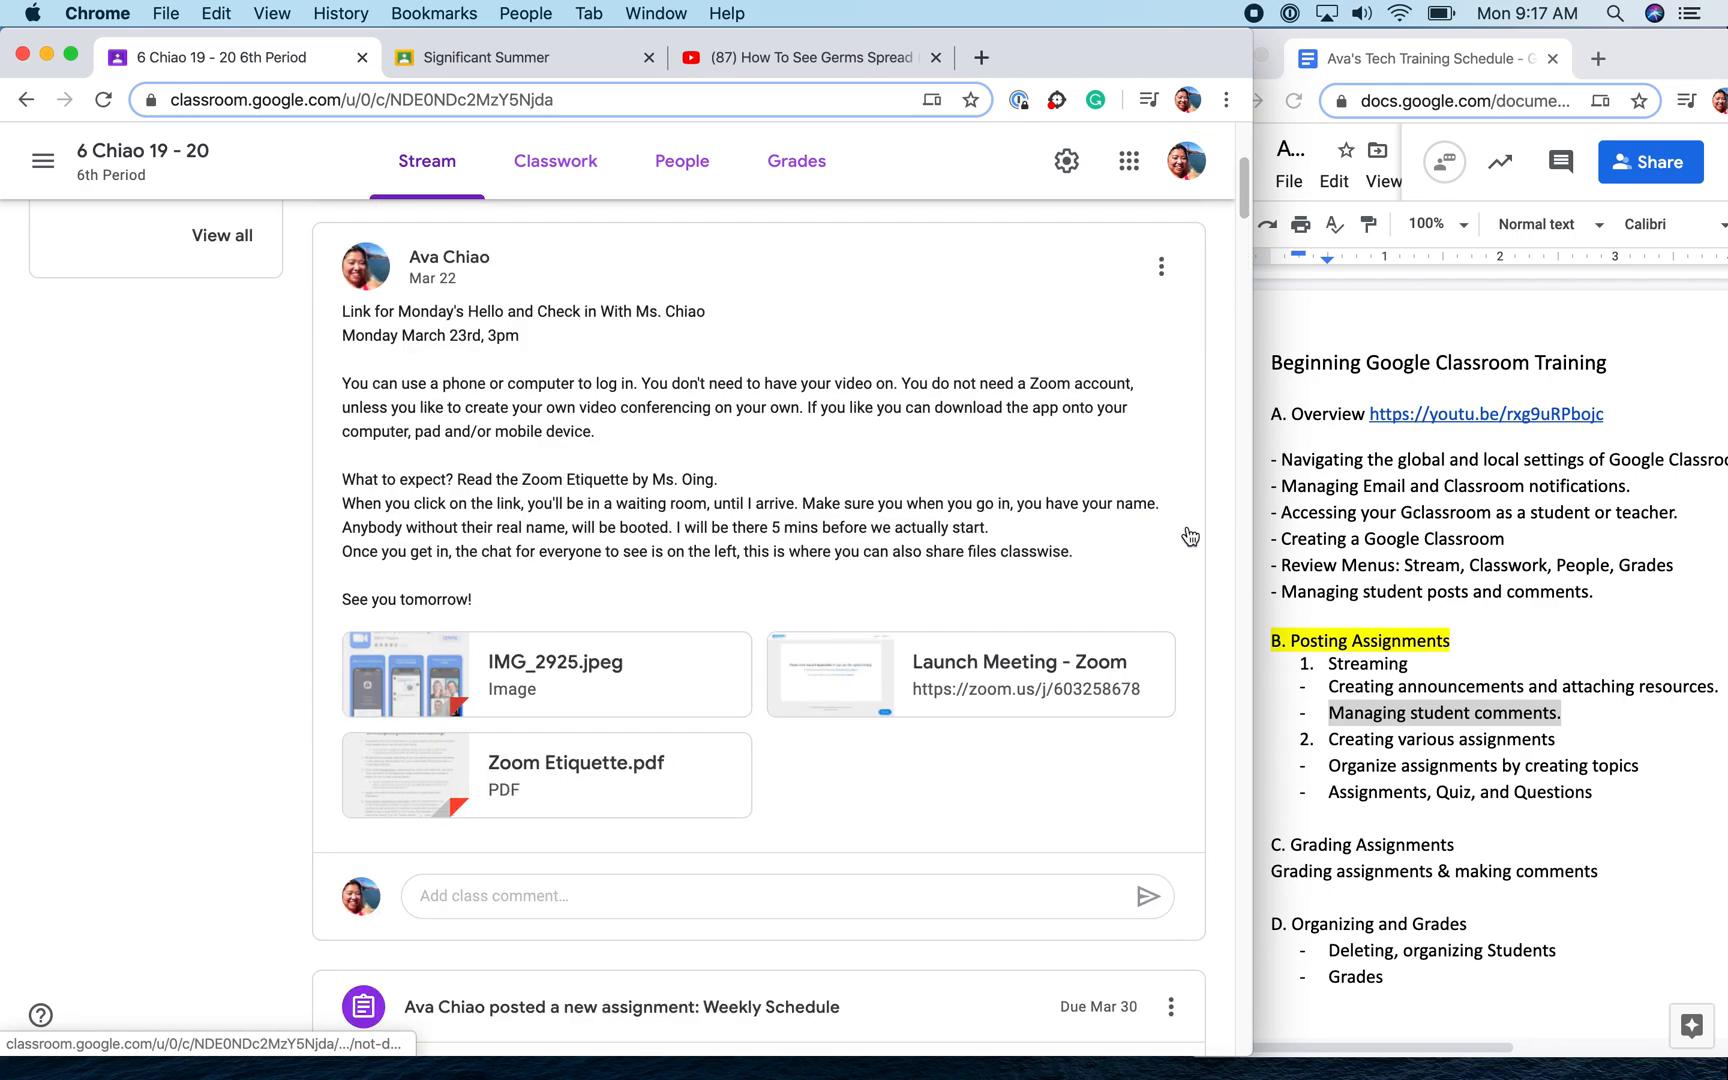
Check which management options are offered for the Mar 22 announcement and for the Weekly Schedule assignment post
{"action": "left_click", "coordinate": [1161, 267]}
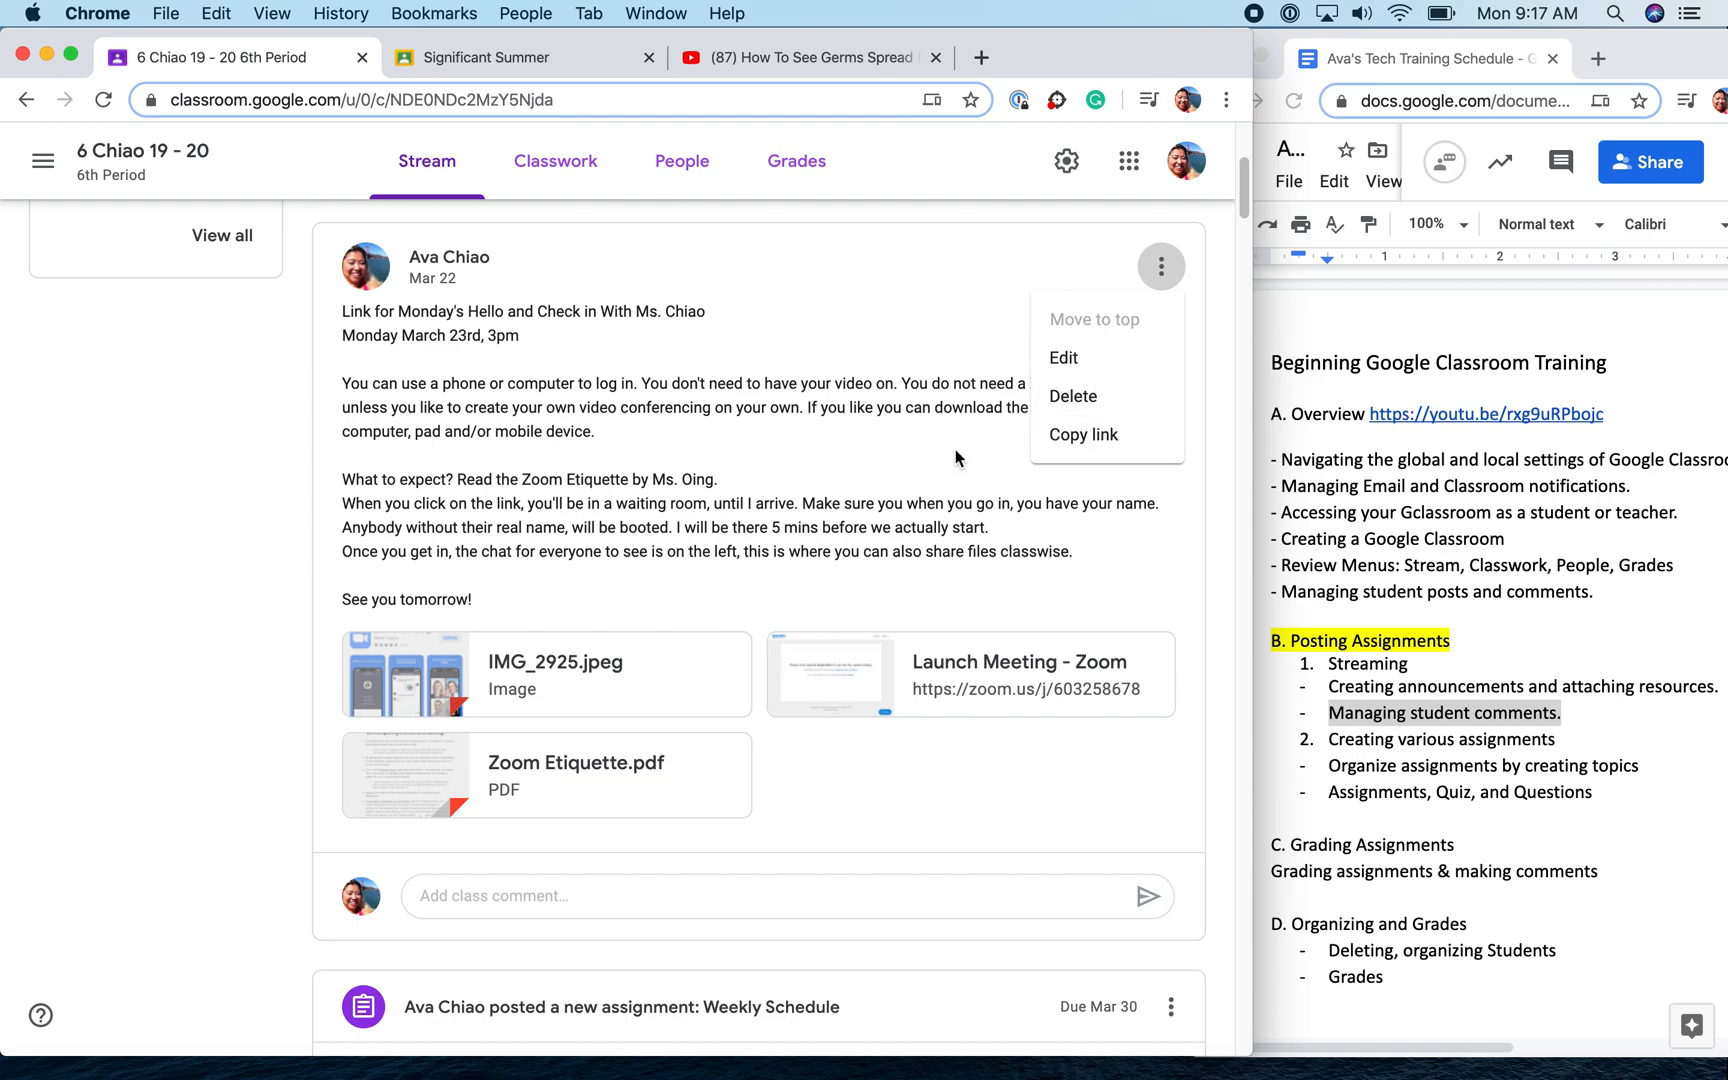
{"action": "left_click", "coordinate": [891, 480]}
{"action": "scroll", "coordinate": [1037, 462], "scroll_direction": "down", "scroll_amount": 2}
{"action": "scroll", "coordinate": [1038, 450], "scroll_direction": "down", "scroll_amount": 8}
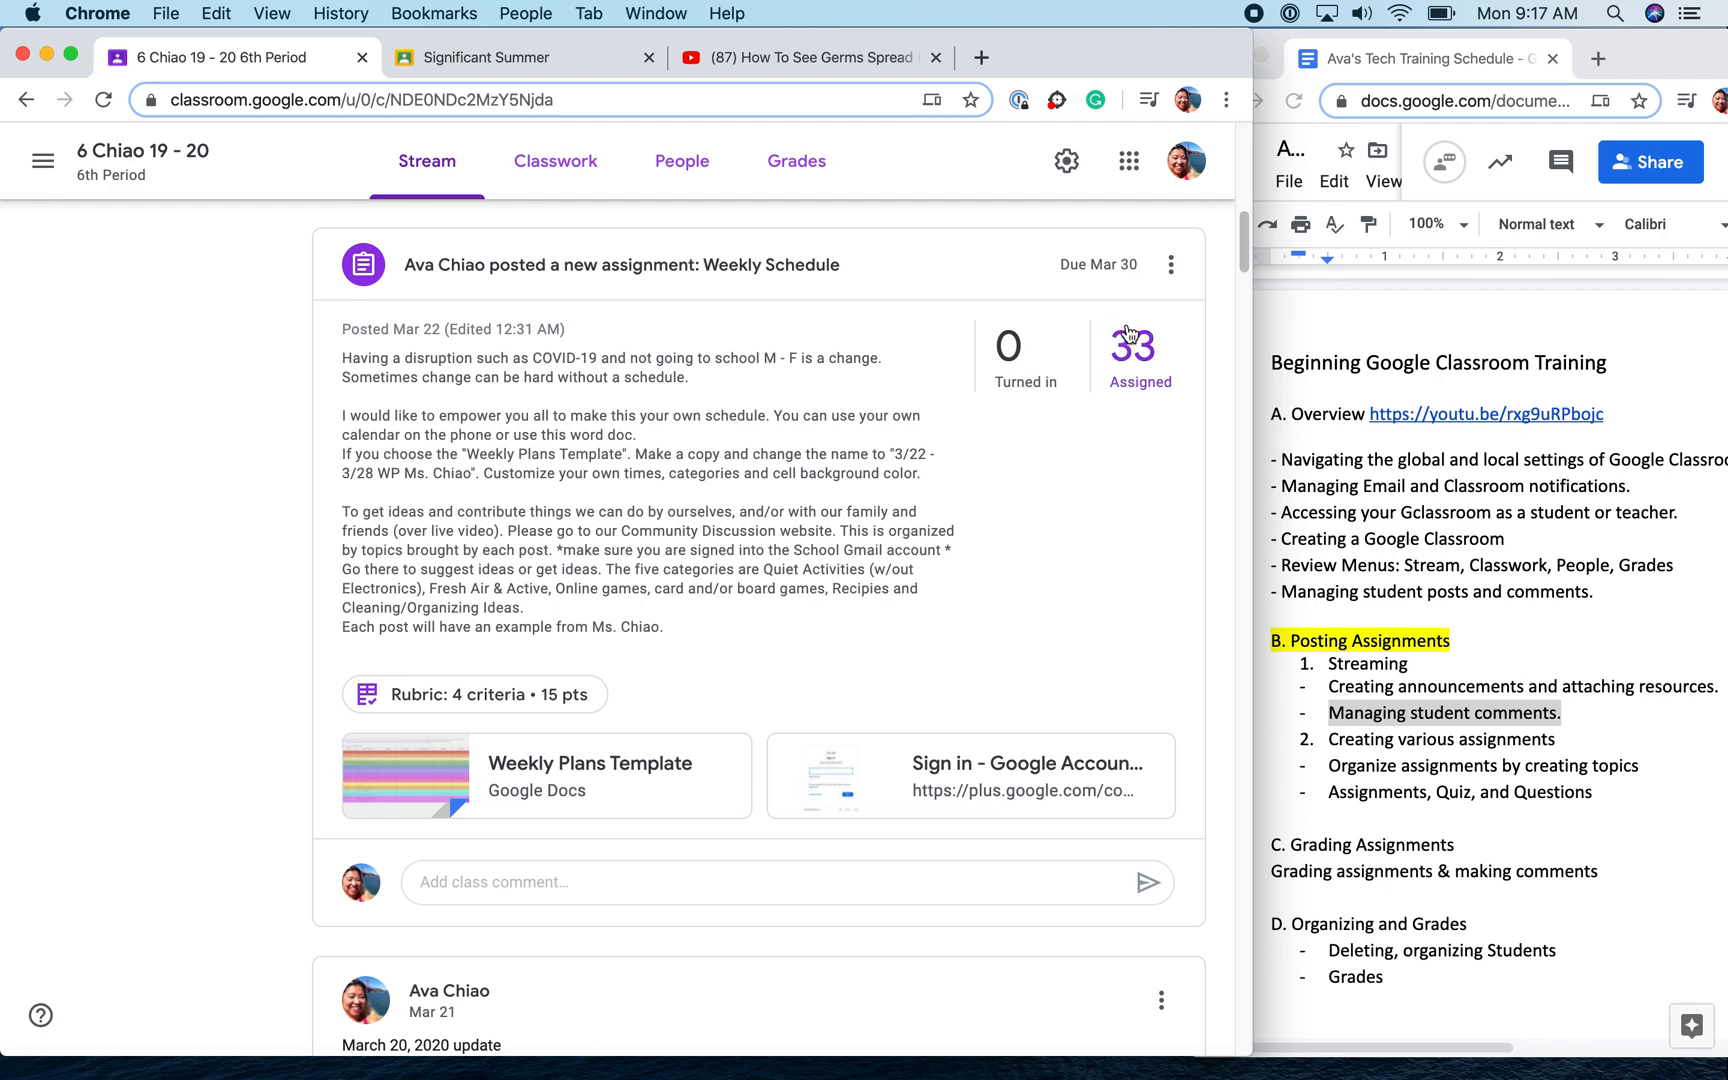
{"action": "left_click", "coordinate": [1169, 266]}
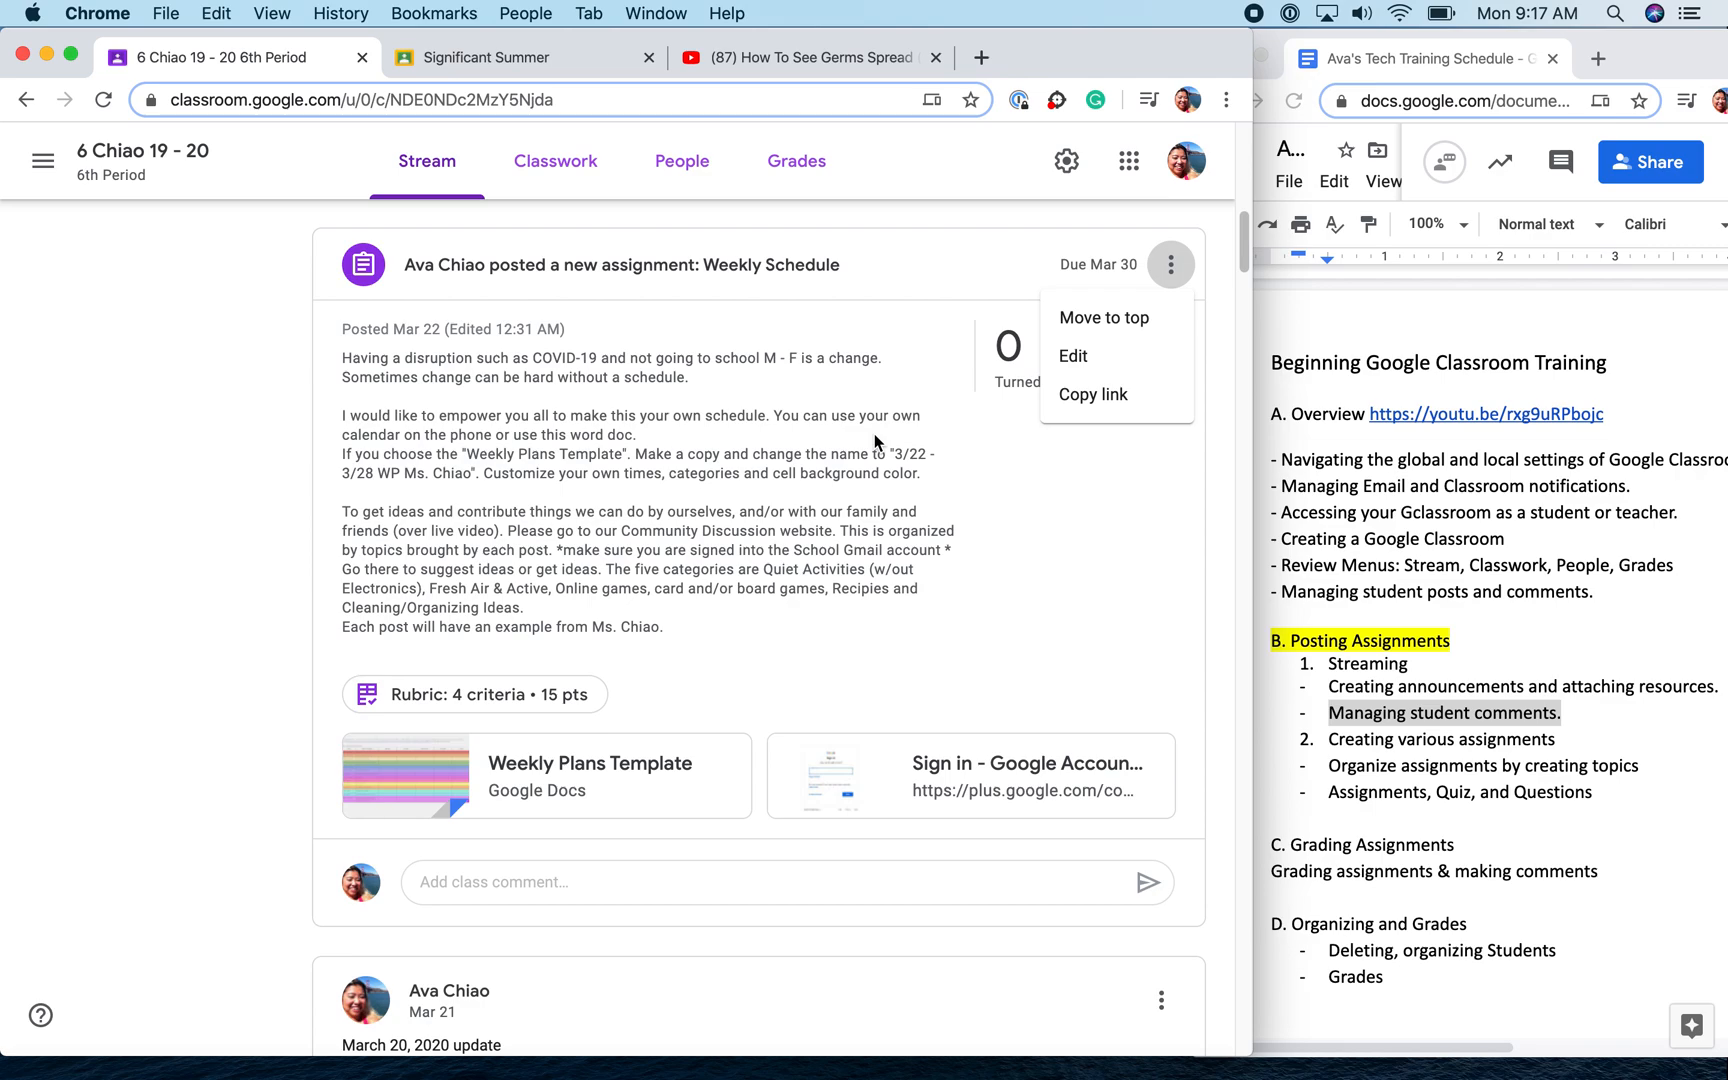
{"action": "left_click", "coordinate": [1178, 528]}
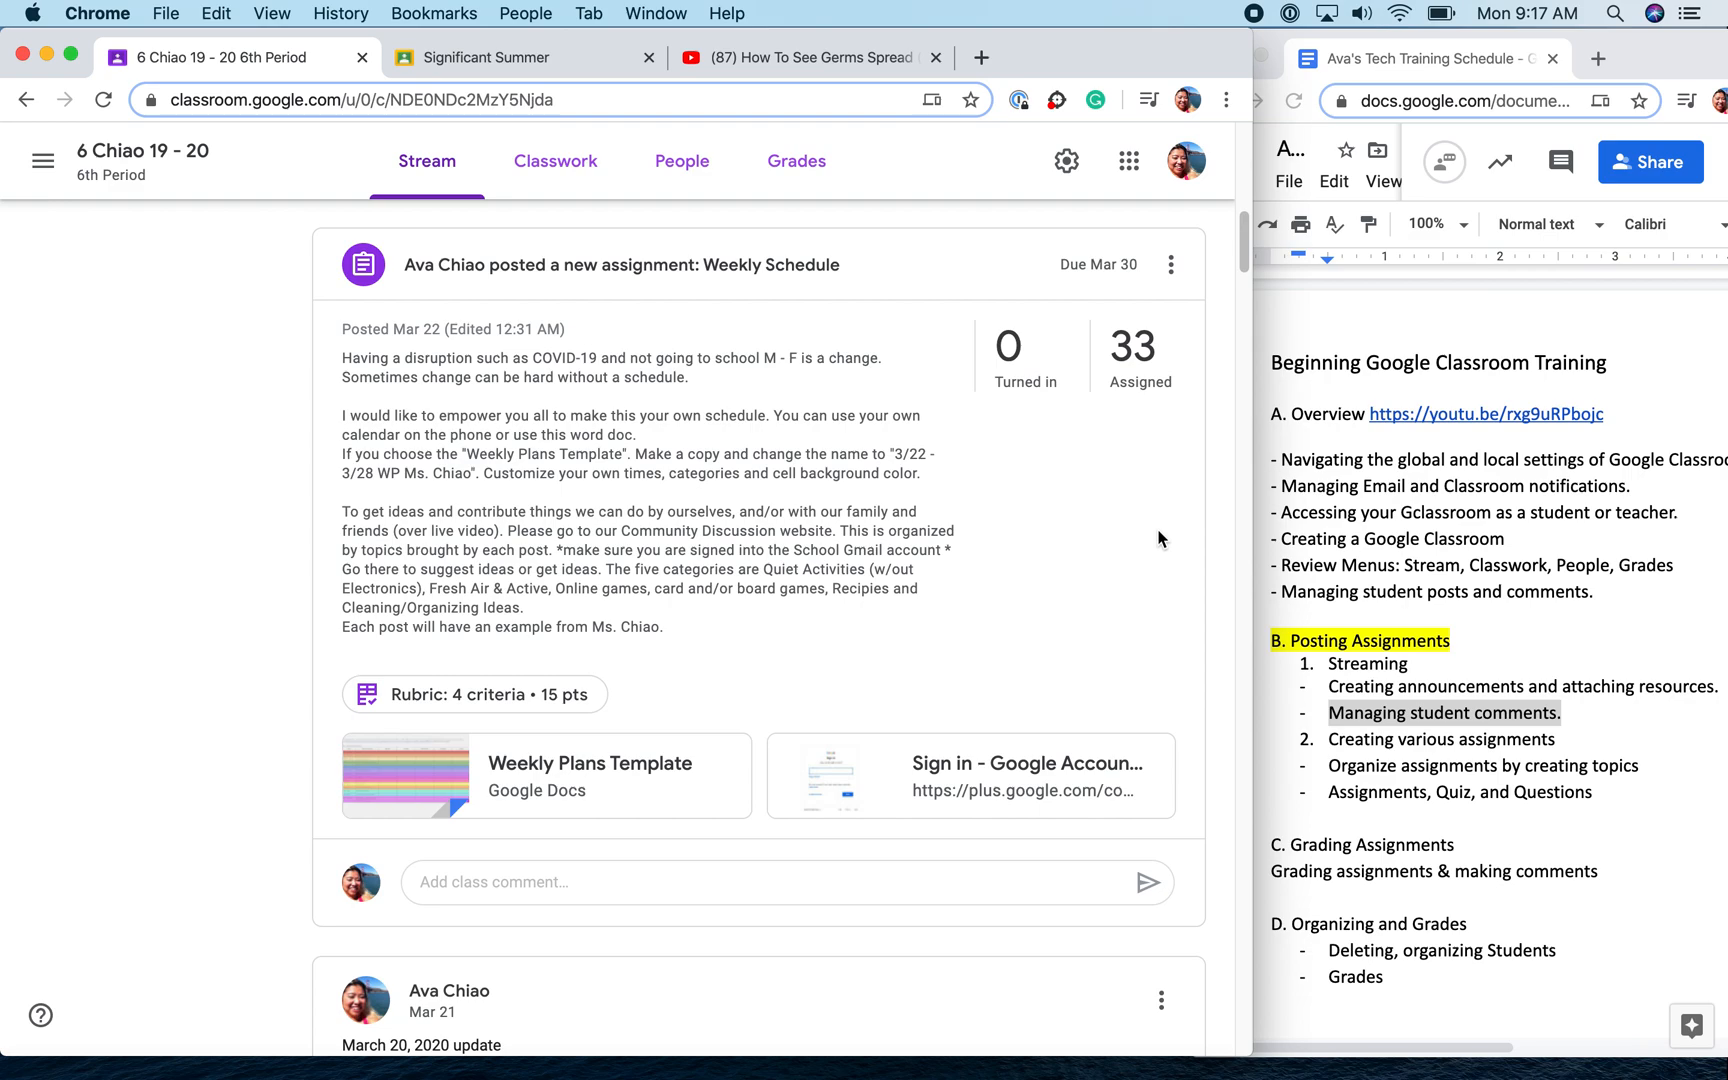
Mute the student who commented first on the Mar 18 announcement, without deleting the comment
{"action": "scroll", "coordinate": [1149, 543], "scroll_direction": "down", "scroll_amount": 3}
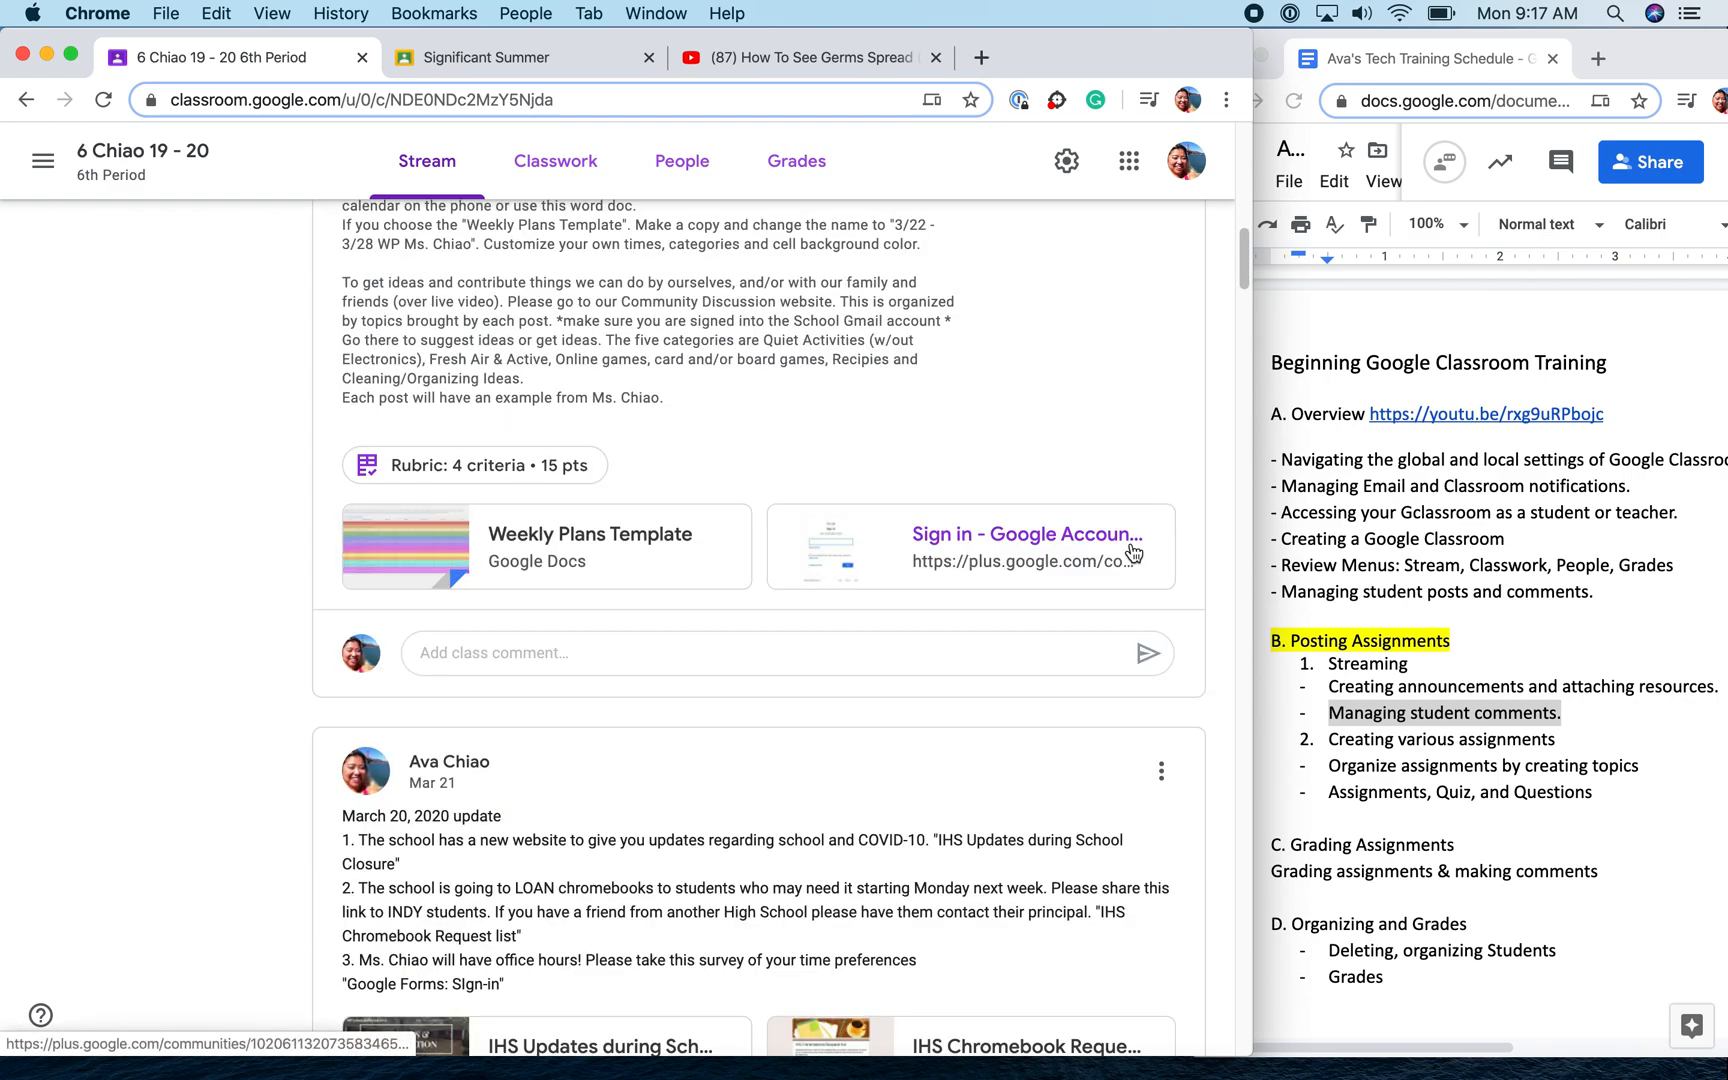
{"action": "scroll", "coordinate": [838, 699], "scroll_direction": "down", "scroll_amount": 1}
{"action": "scroll", "coordinate": [838, 699], "scroll_direction": "down", "scroll_amount": 15}
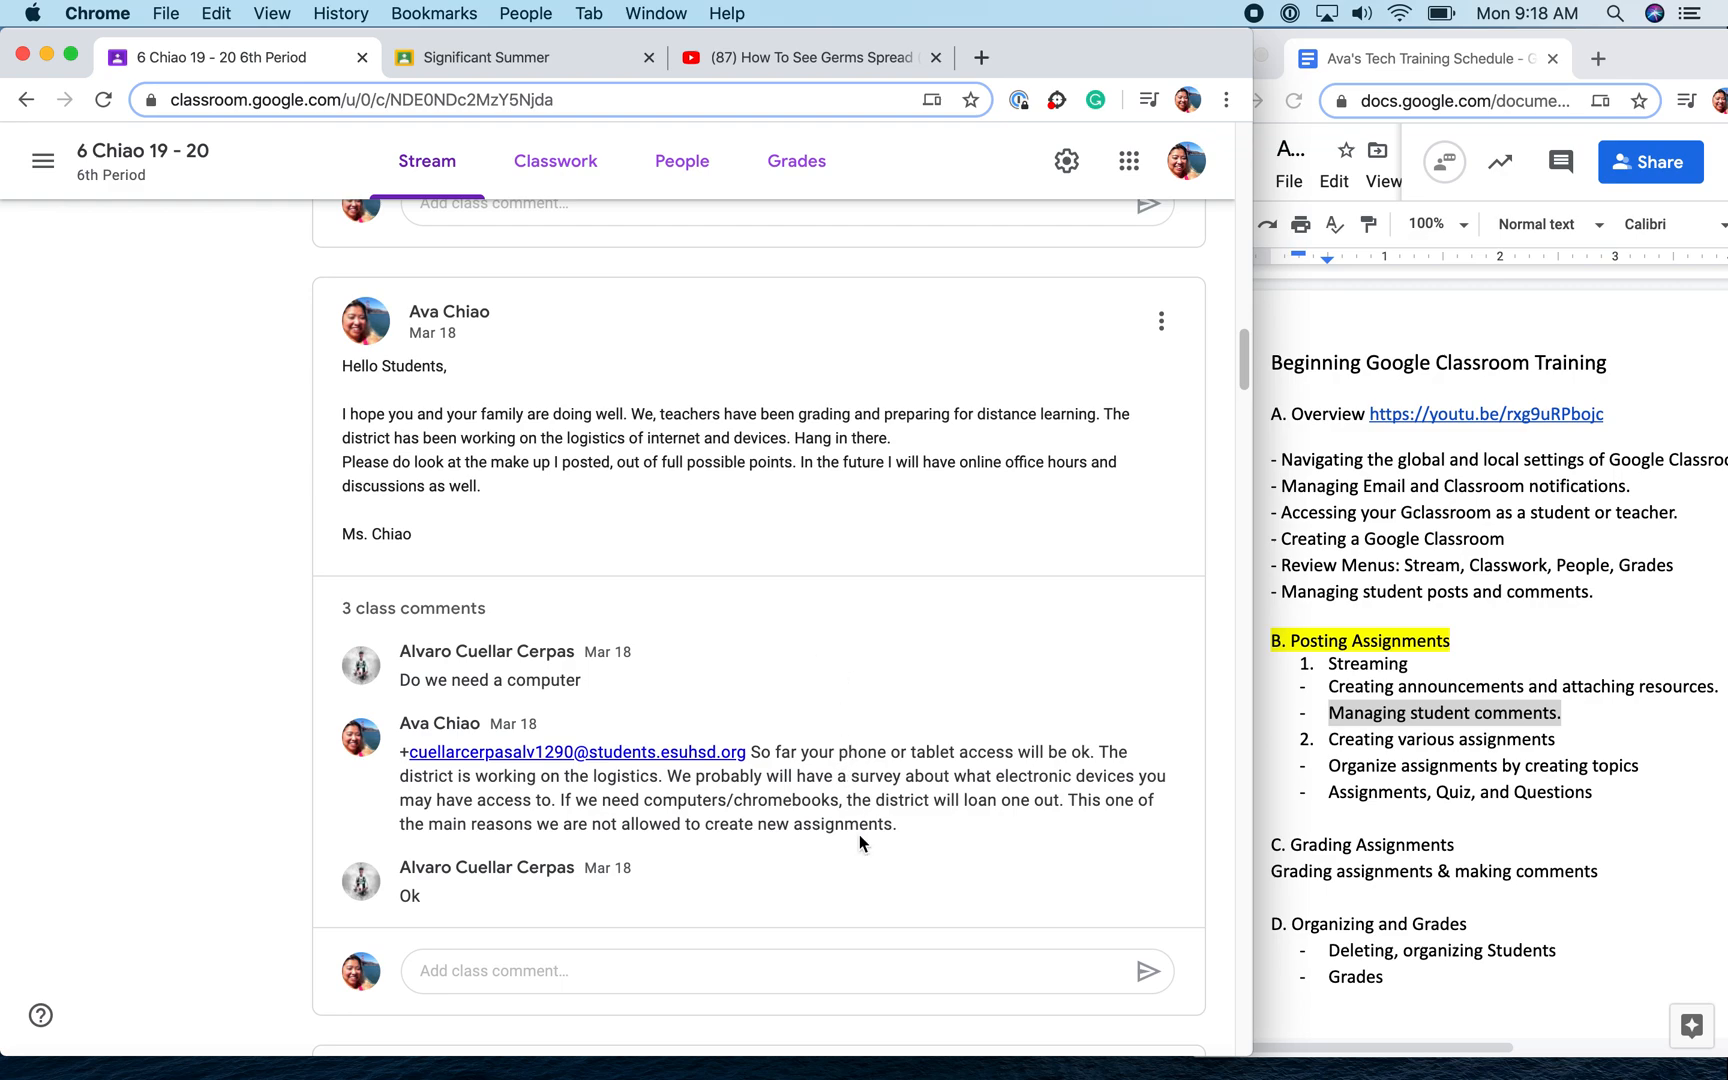
{"action": "mouse_move", "coordinate": [1010, 665]}
{"action": "left_click", "coordinate": [1162, 654]}
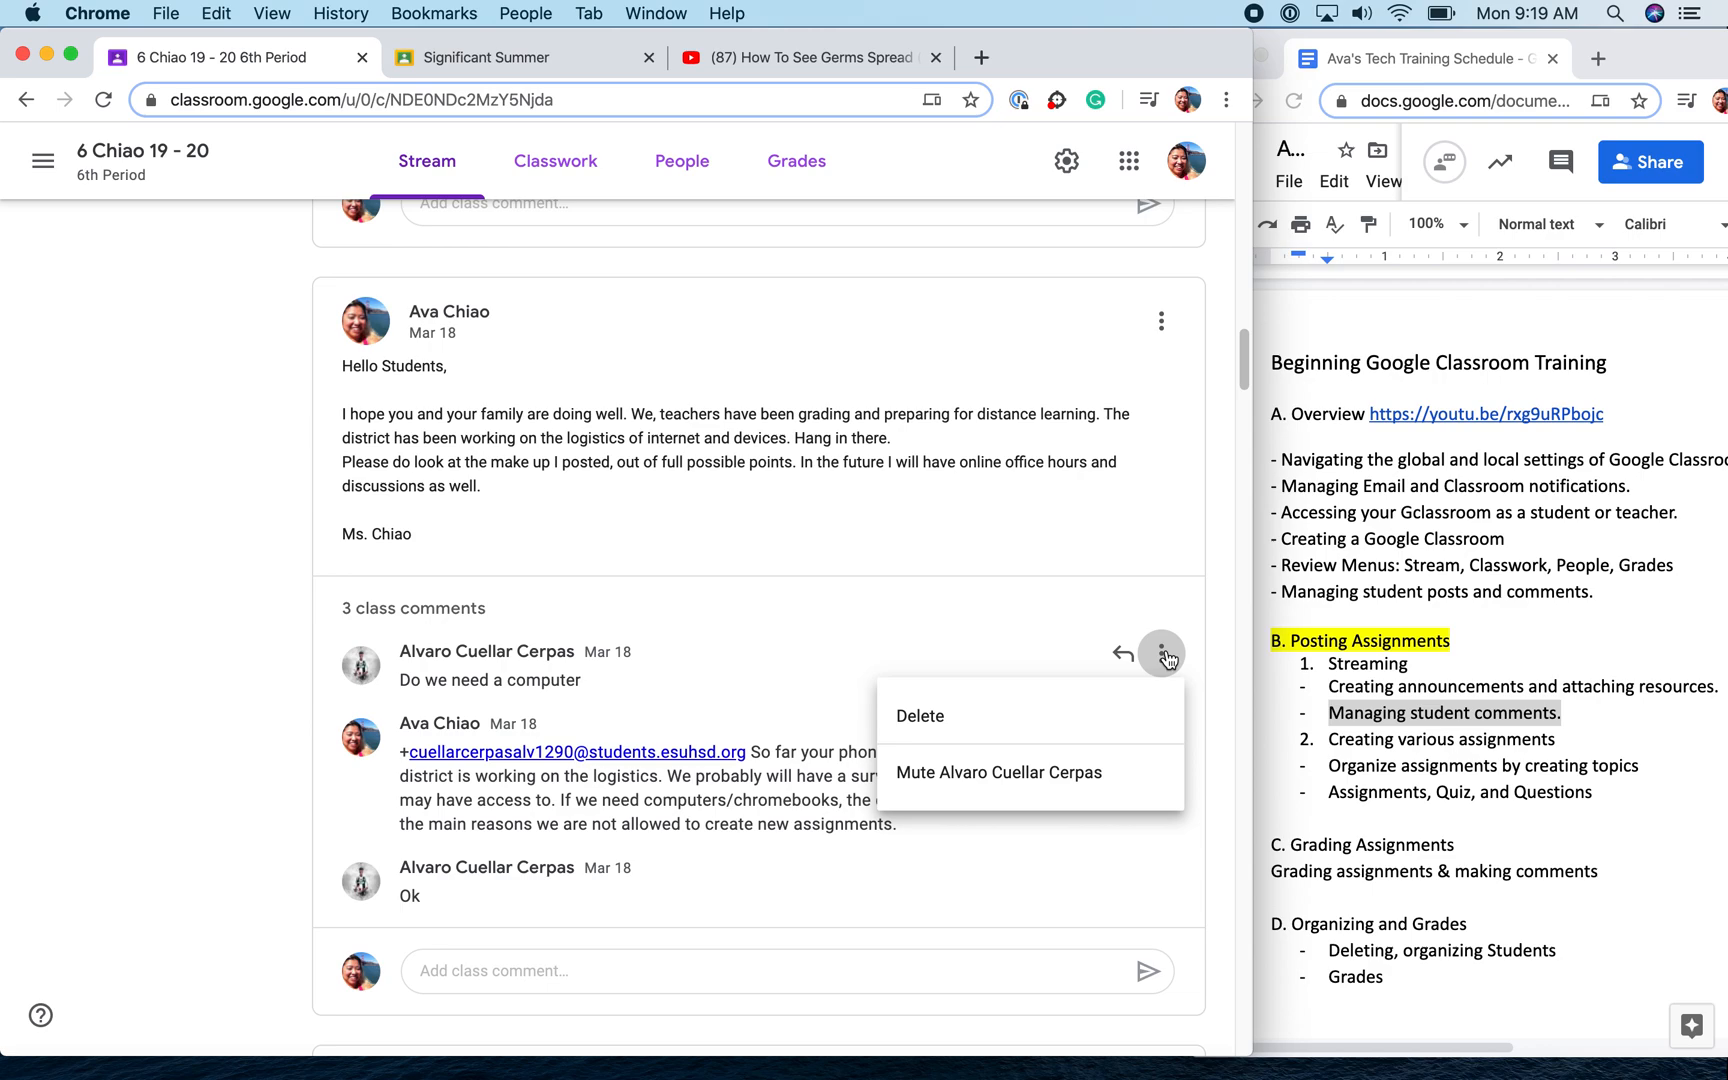
{"action": "left_click", "coordinate": [1117, 779]}
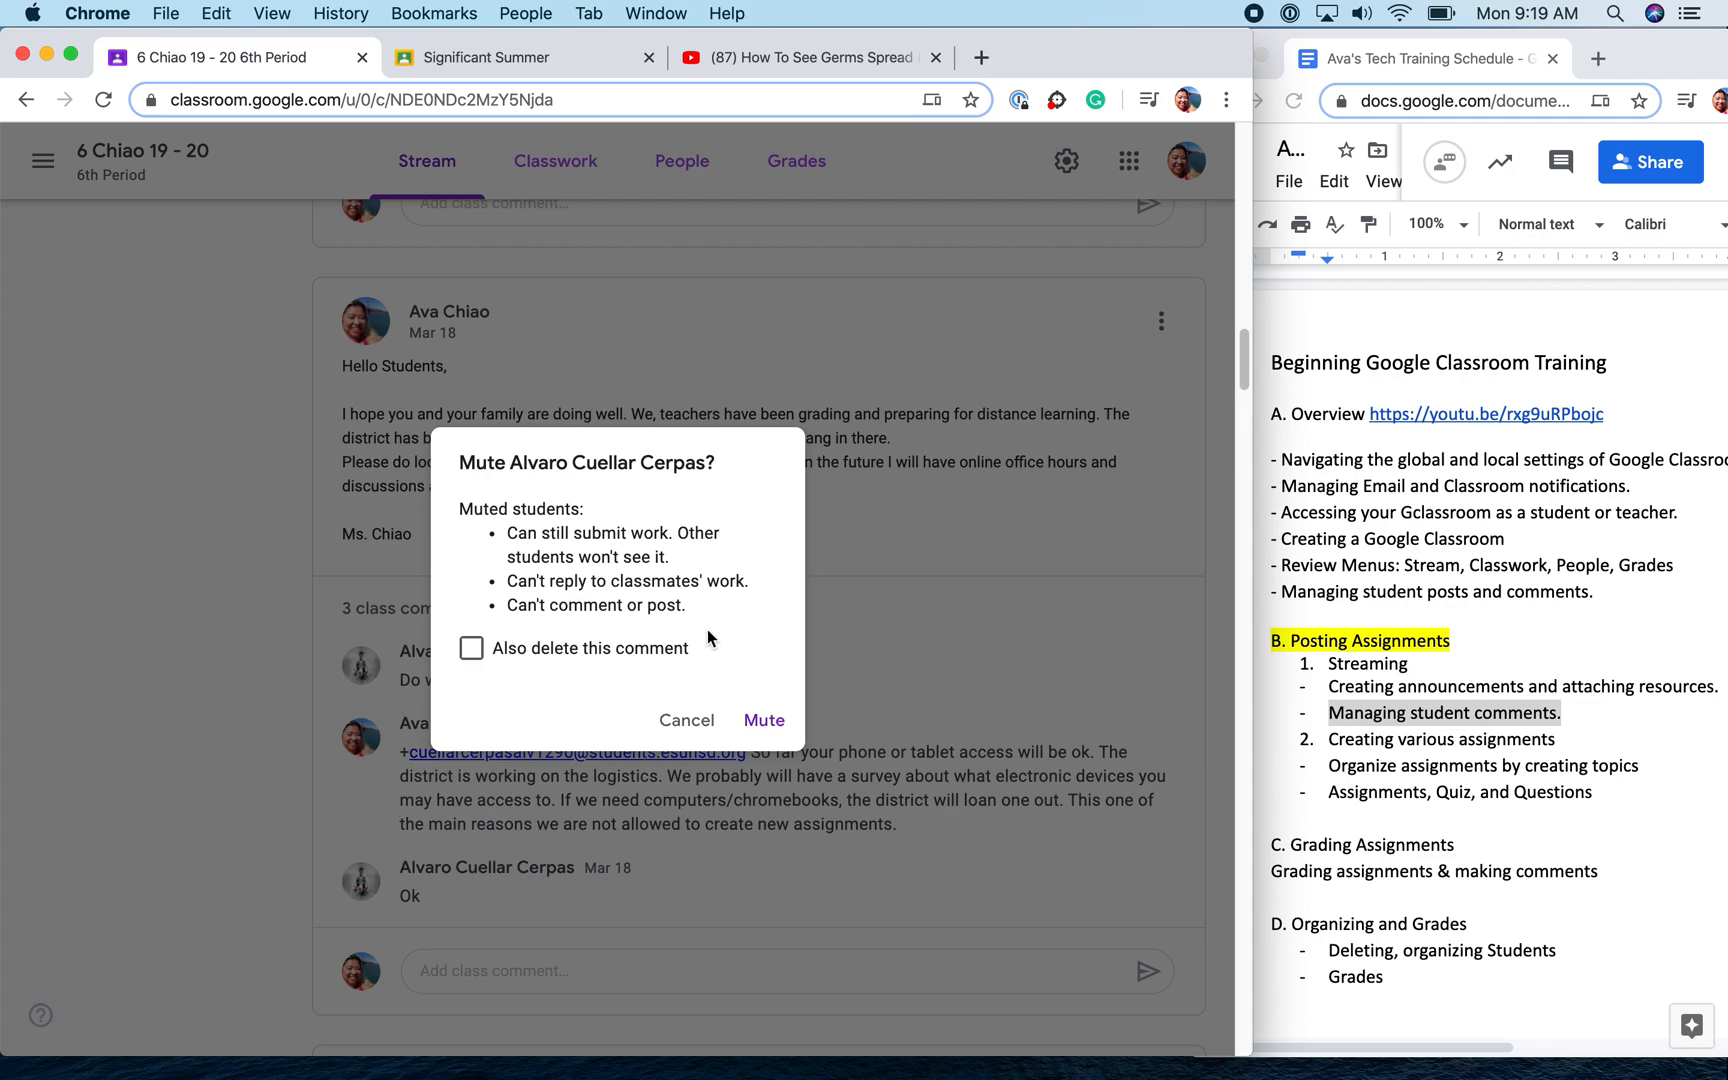
{"action": "left_click", "coordinate": [786, 730]}
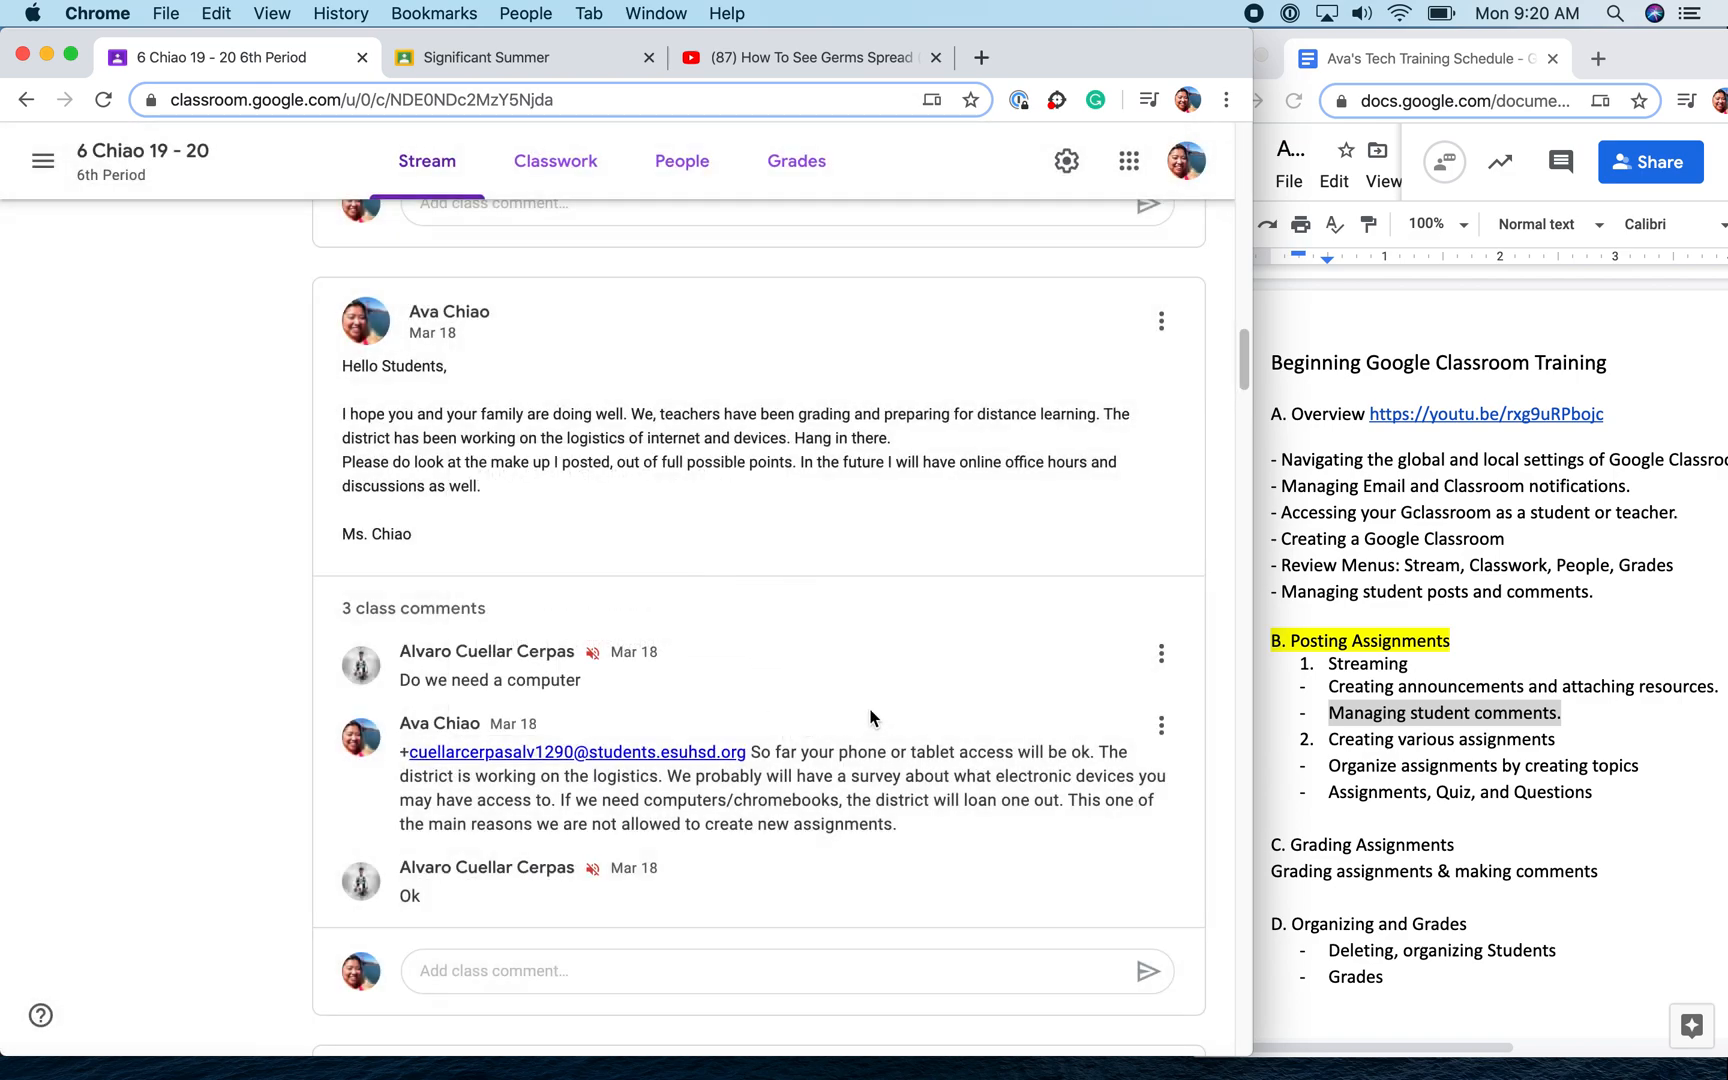
Unmute the student from the first class comment on the Mar 18 announcement
{"action": "mouse_move", "coordinate": [1168, 652]}
{"action": "left_click", "coordinate": [1162, 656]}
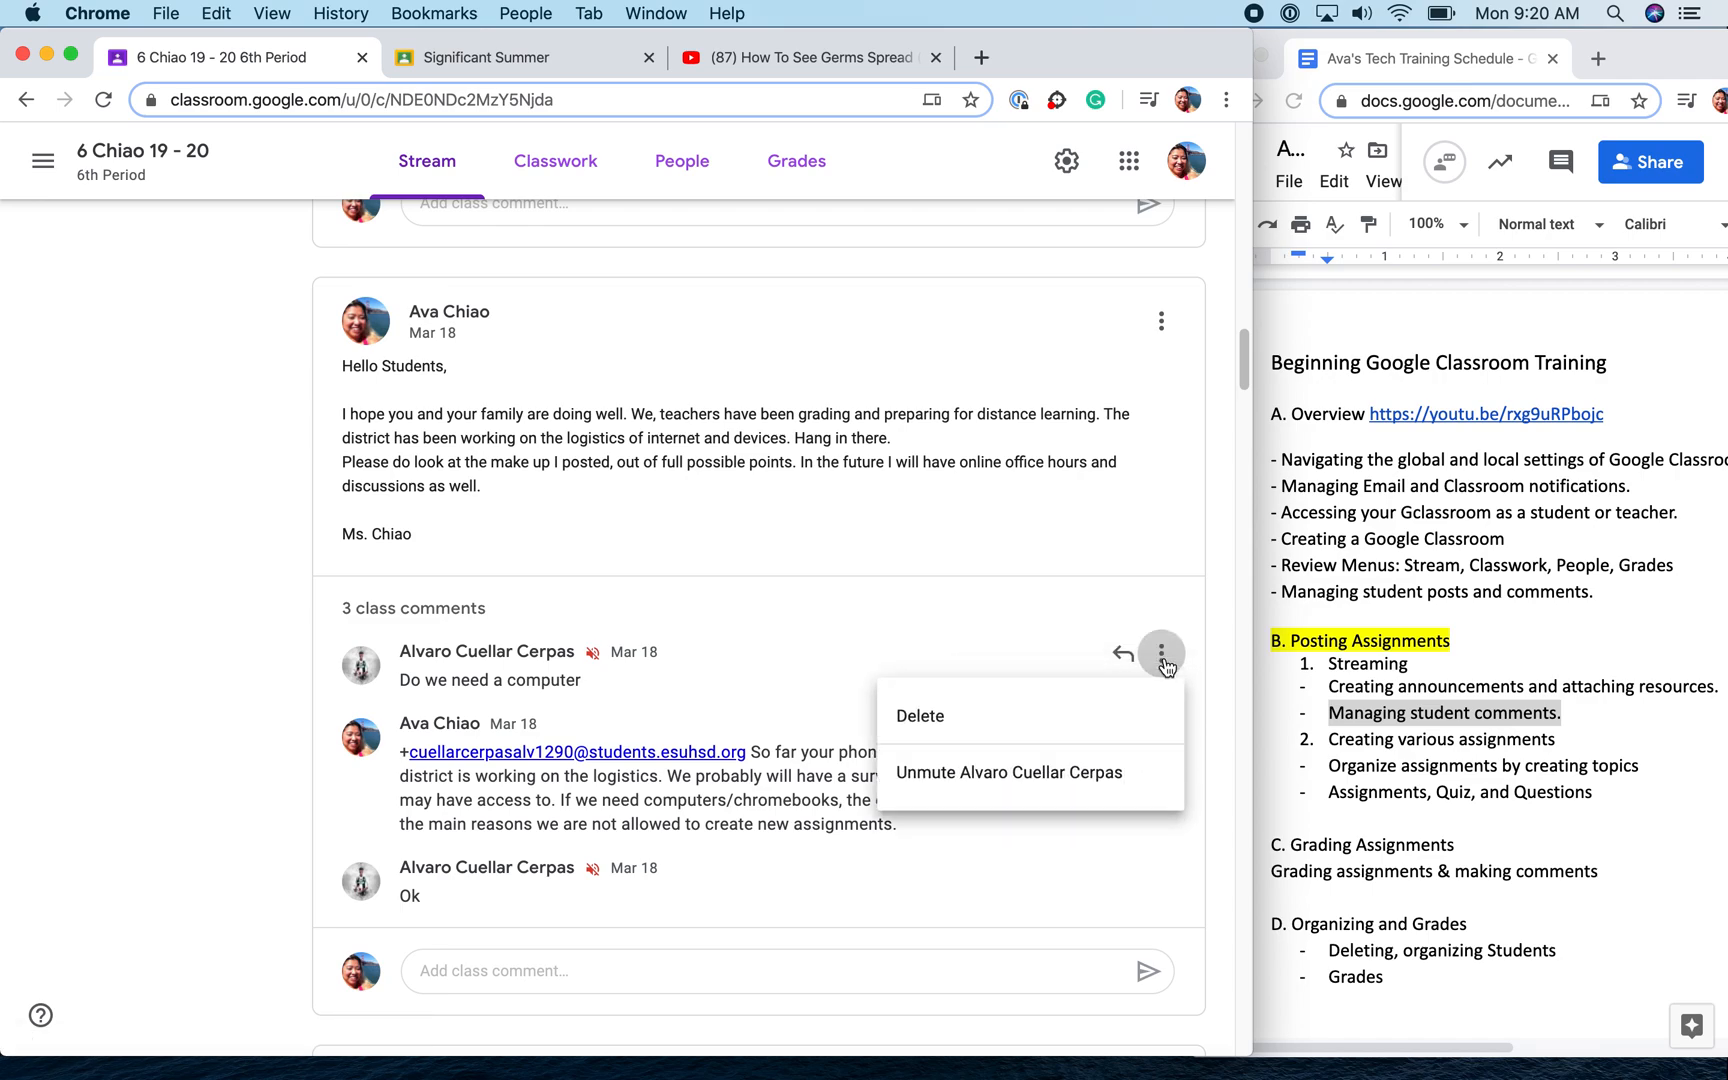
{"action": "left_click", "coordinate": [1020, 767]}
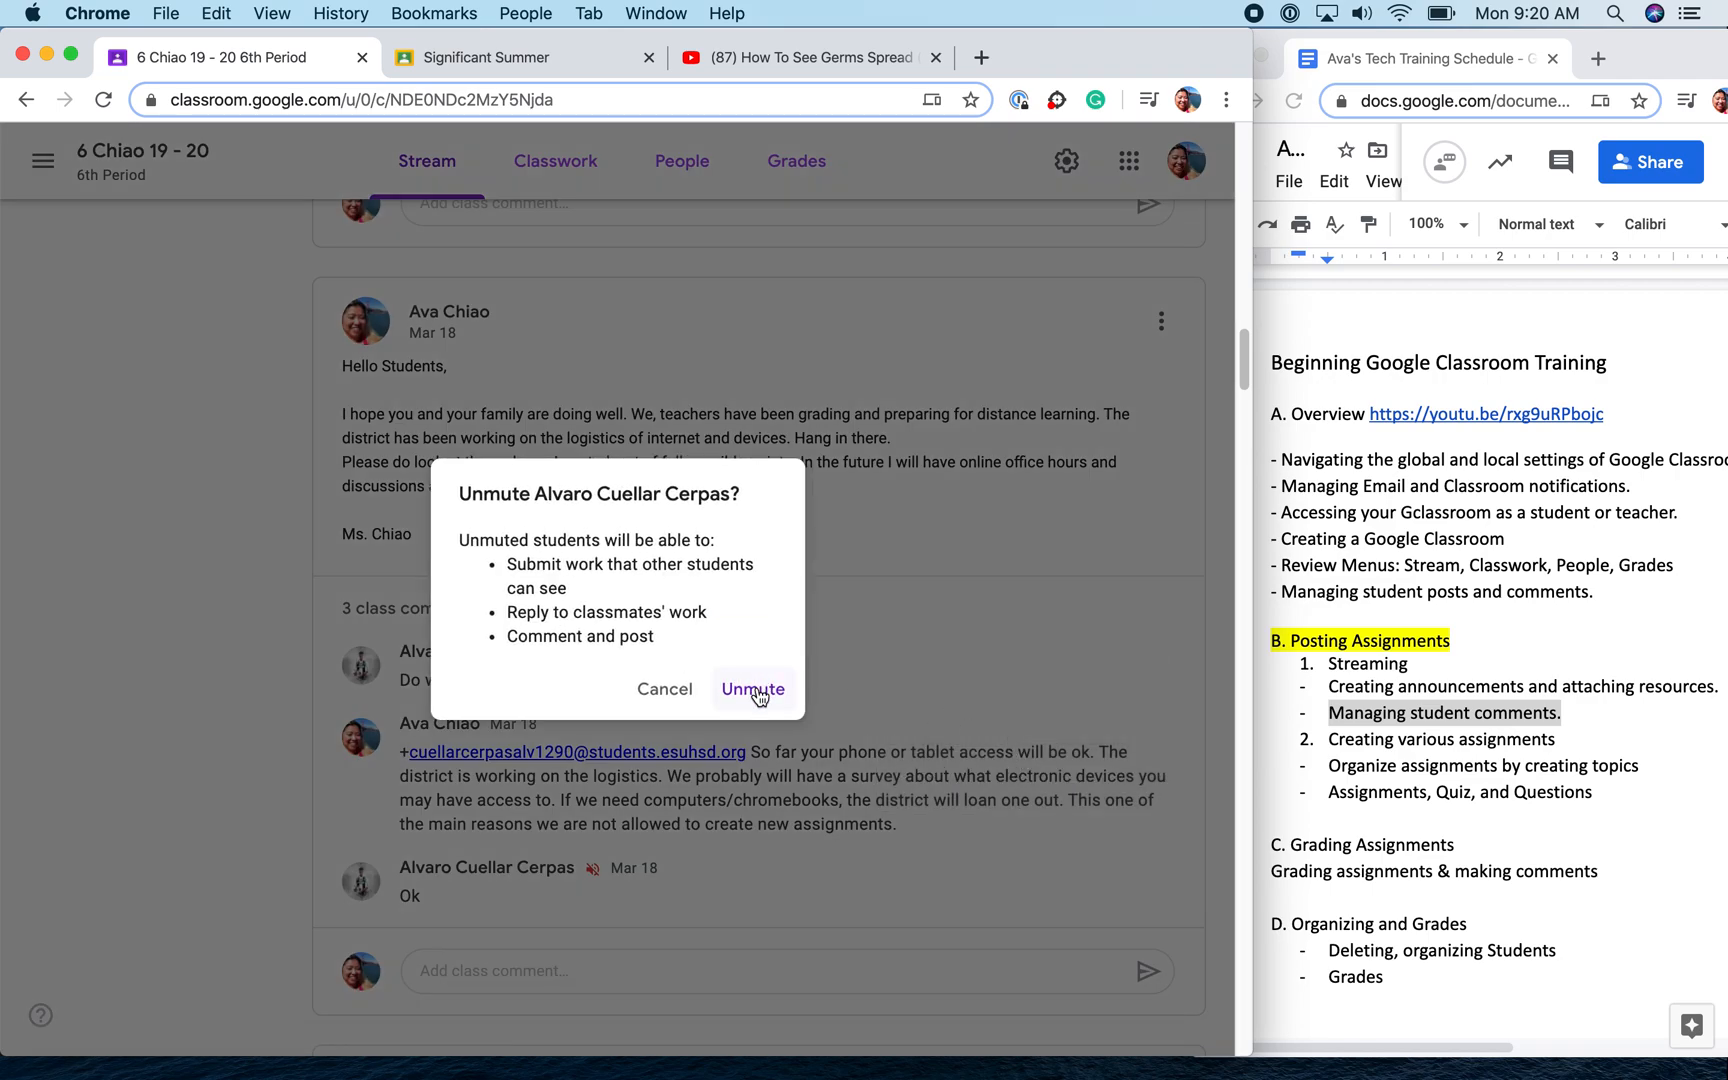
{"action": "left_click", "coordinate": [757, 692]}
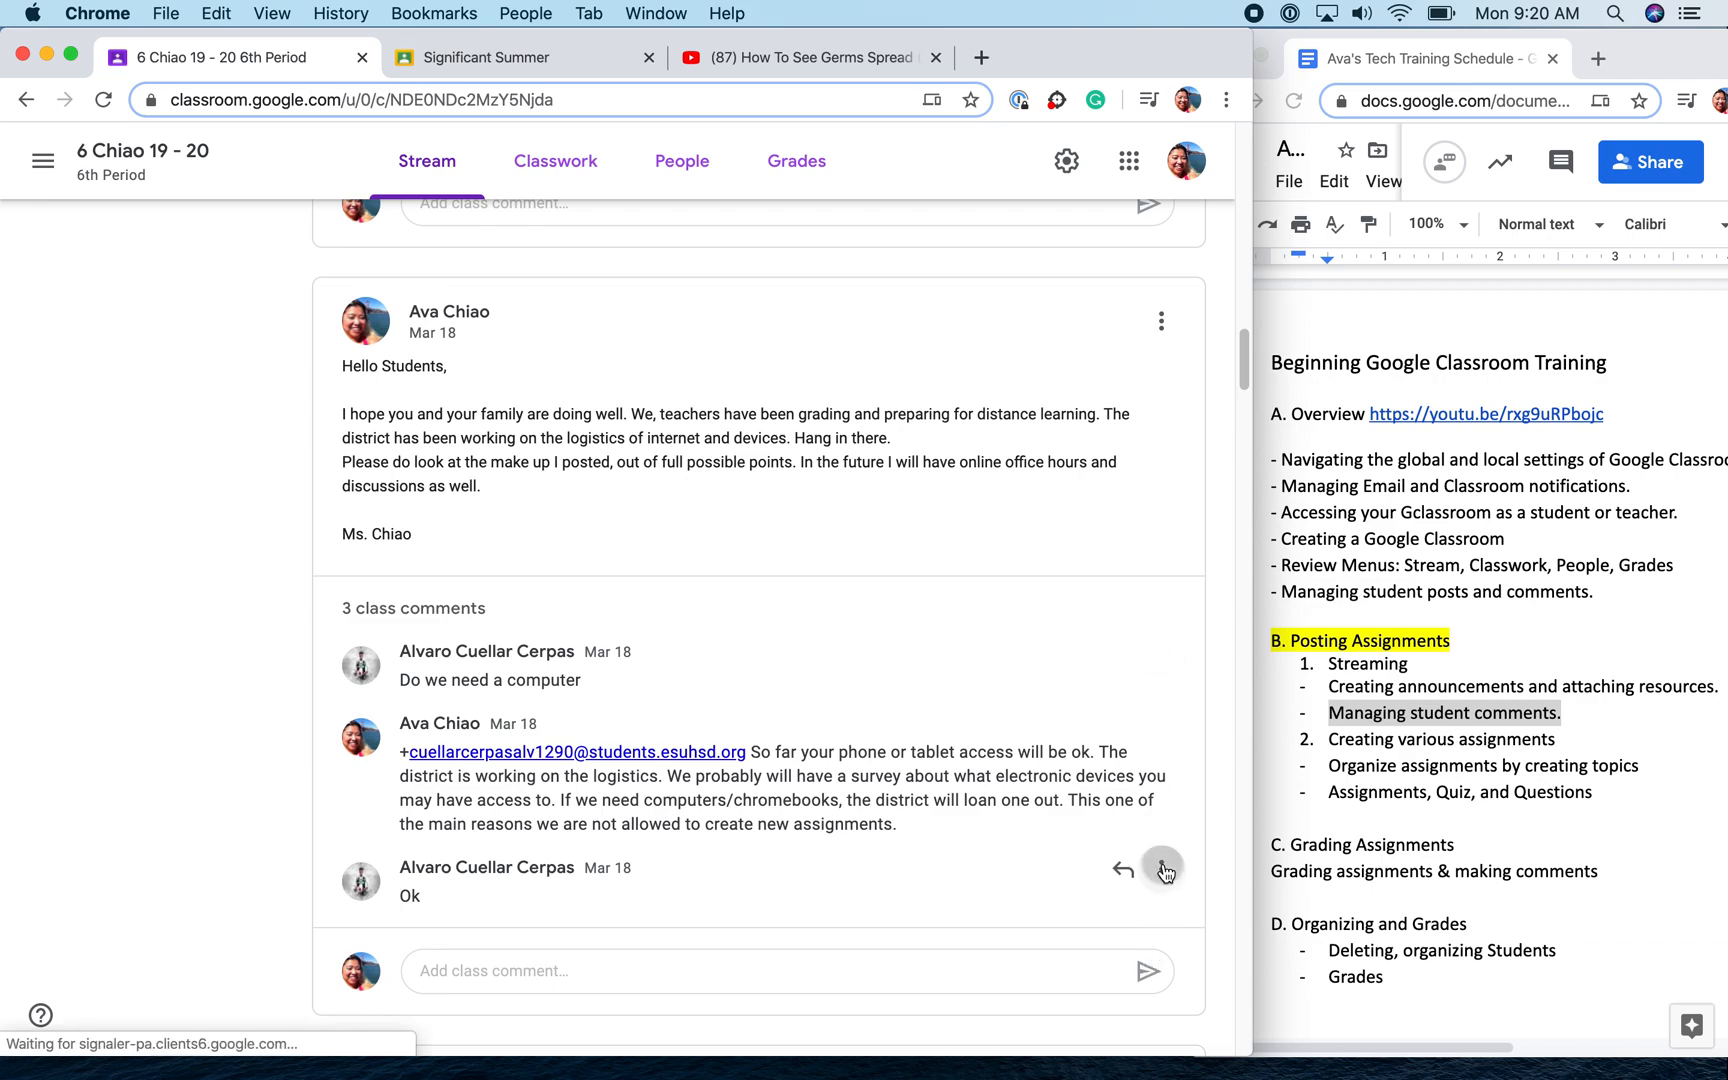
Check the options offered for the student's last comment and for the teacher's own reply on the Mar 18 announcement
{"action": "left_click", "coordinate": [1164, 870]}
{"action": "left_click", "coordinate": [1010, 867]}
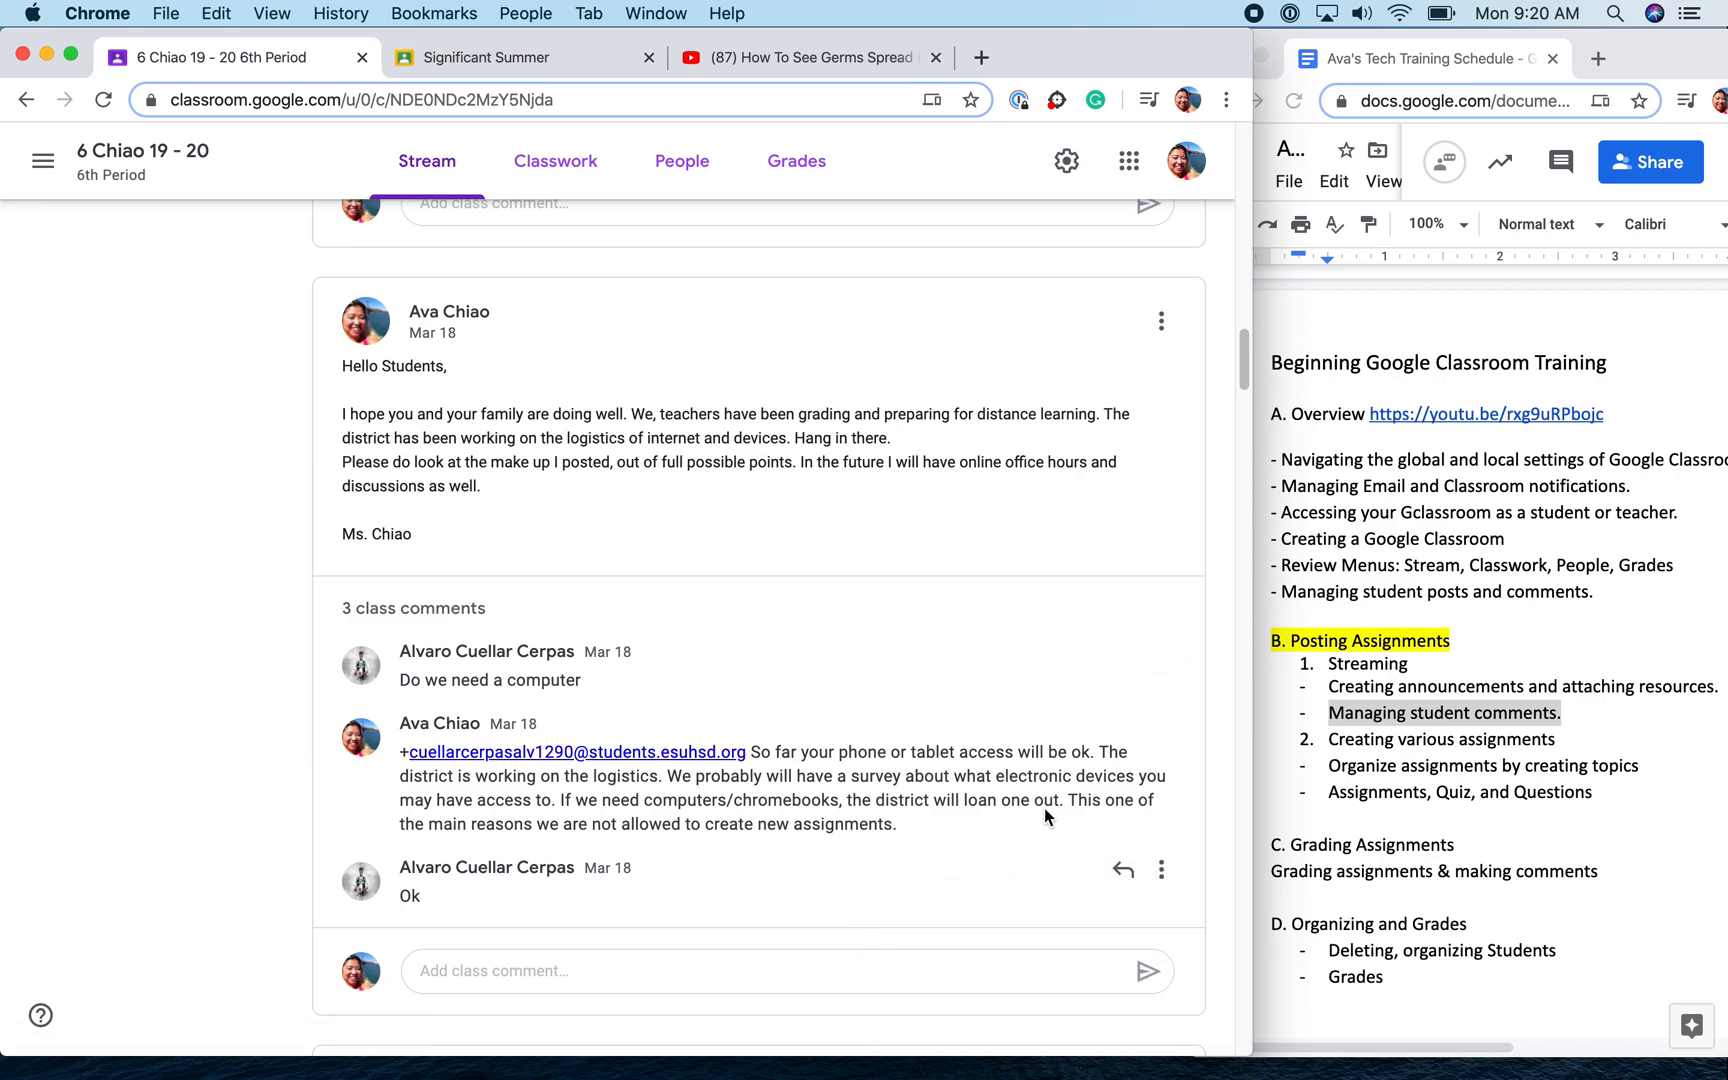
{"action": "left_click", "coordinate": [1161, 726]}
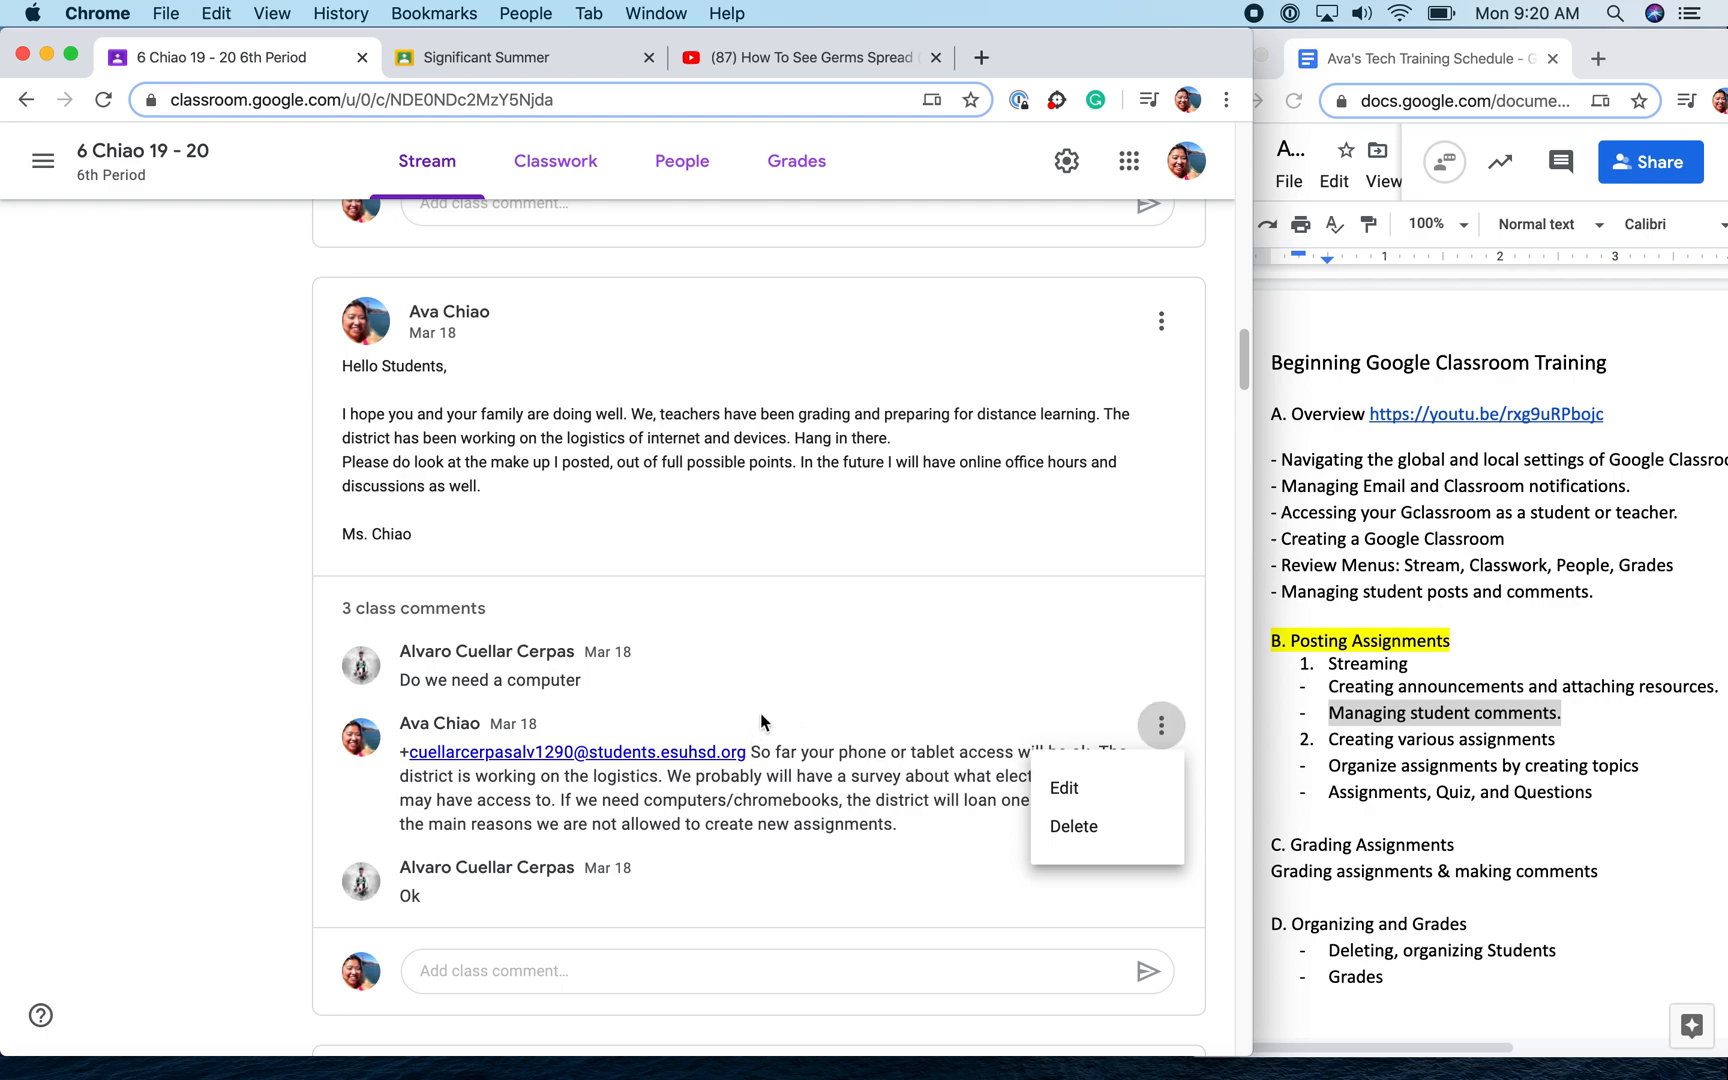
Start a new announcement in the class stream and look over the classes it can be shared with
{"action": "scroll", "coordinate": [760, 712], "scroll_direction": "up", "scroll_amount": 6}
{"action": "scroll", "coordinate": [759, 709], "scroll_direction": "up", "scroll_amount": 12}
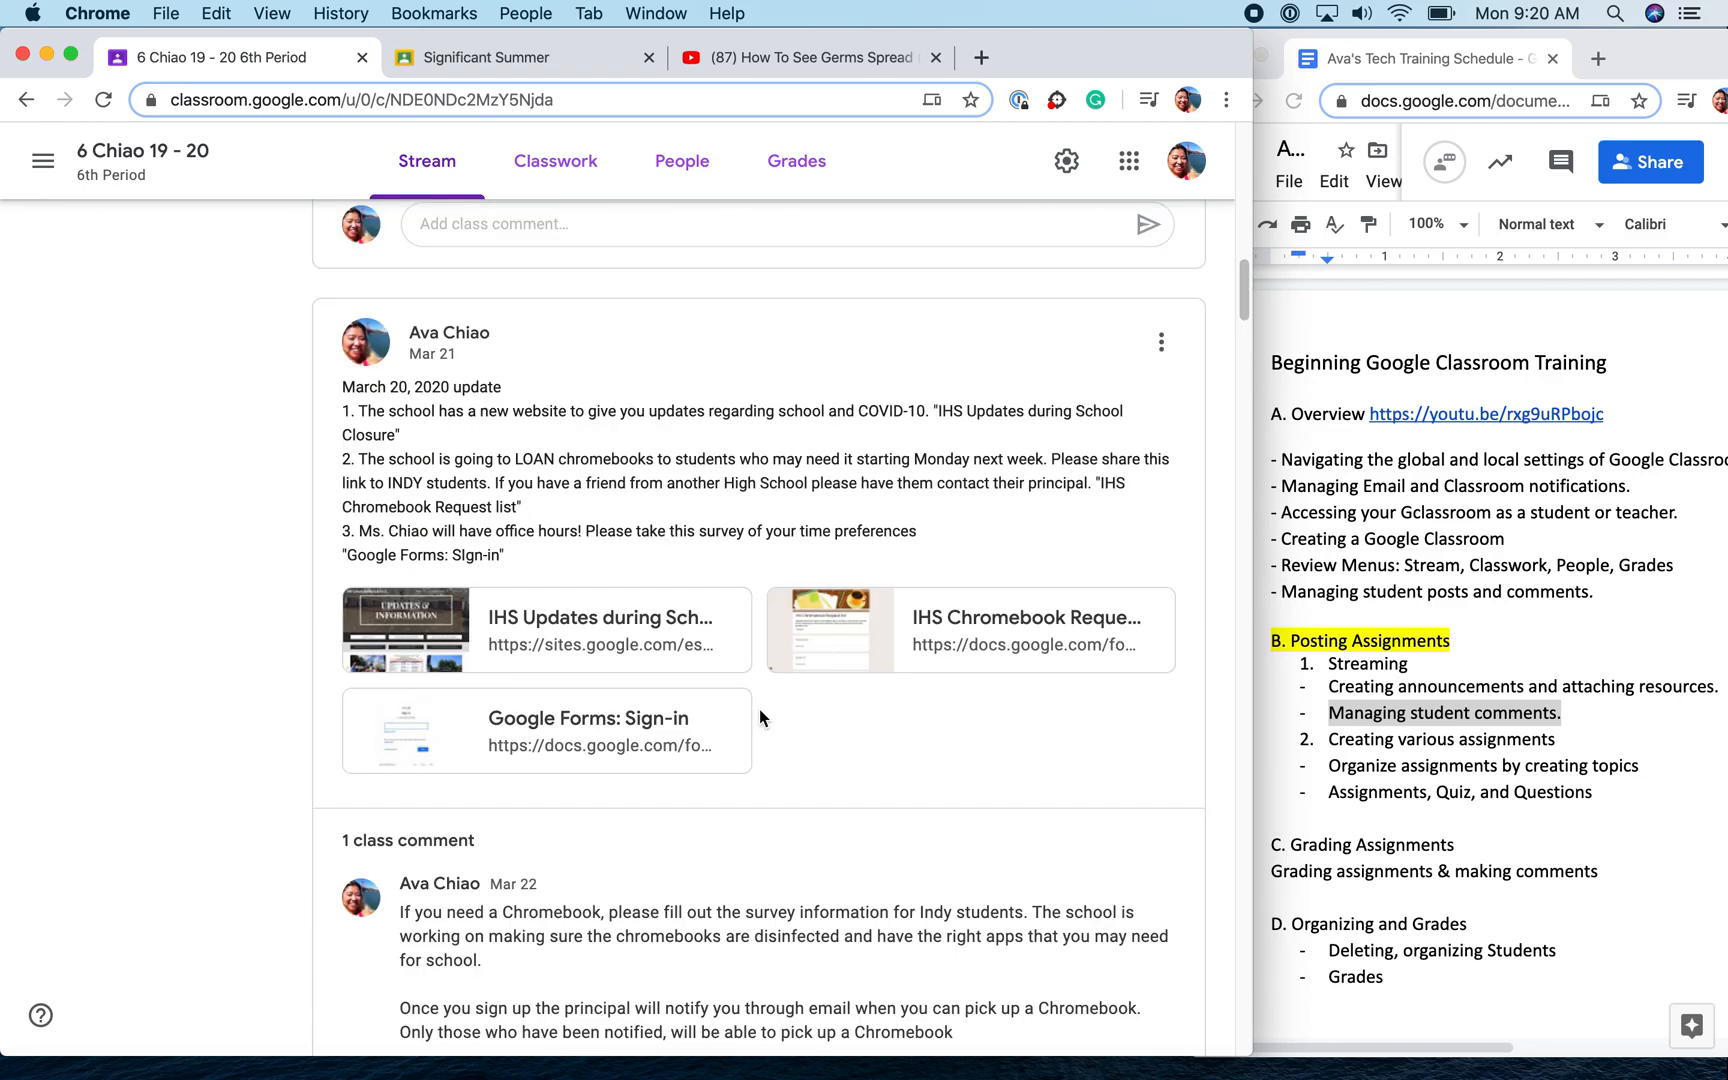
{"action": "scroll", "coordinate": [759, 709], "scroll_direction": "up", "scroll_amount": 10}
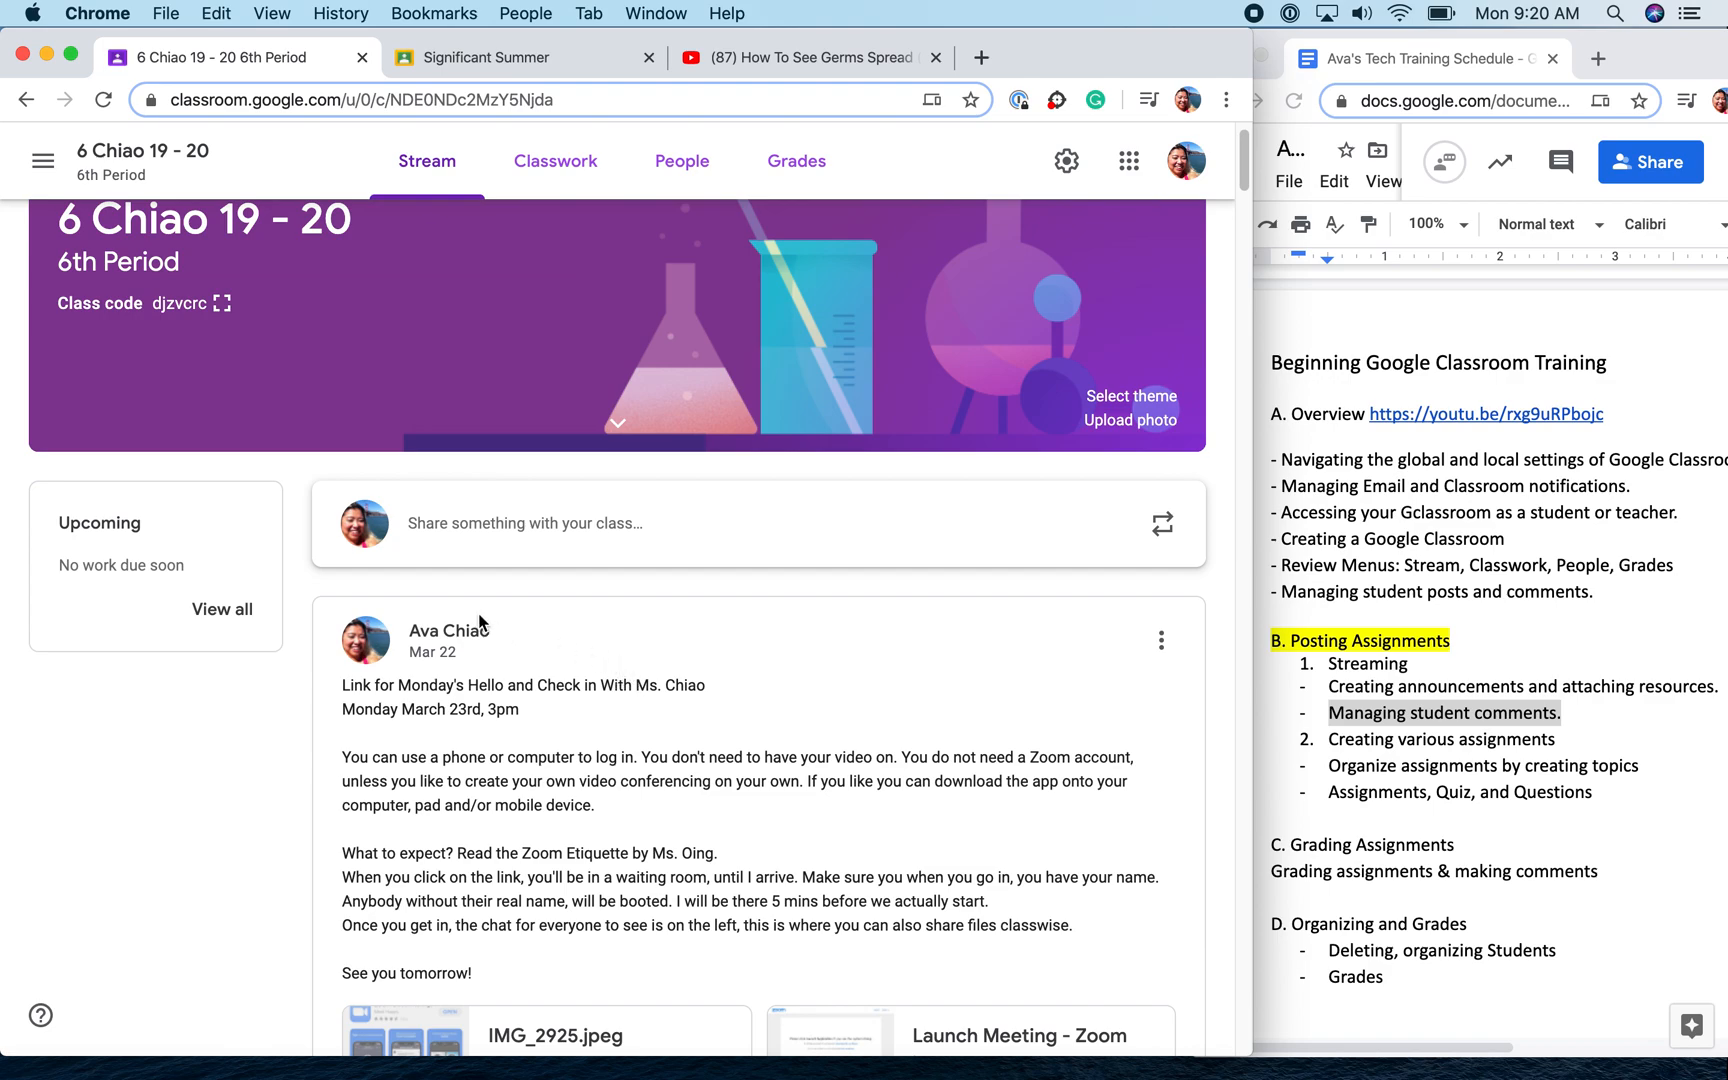
{"action": "left_click", "coordinate": [513, 535]}
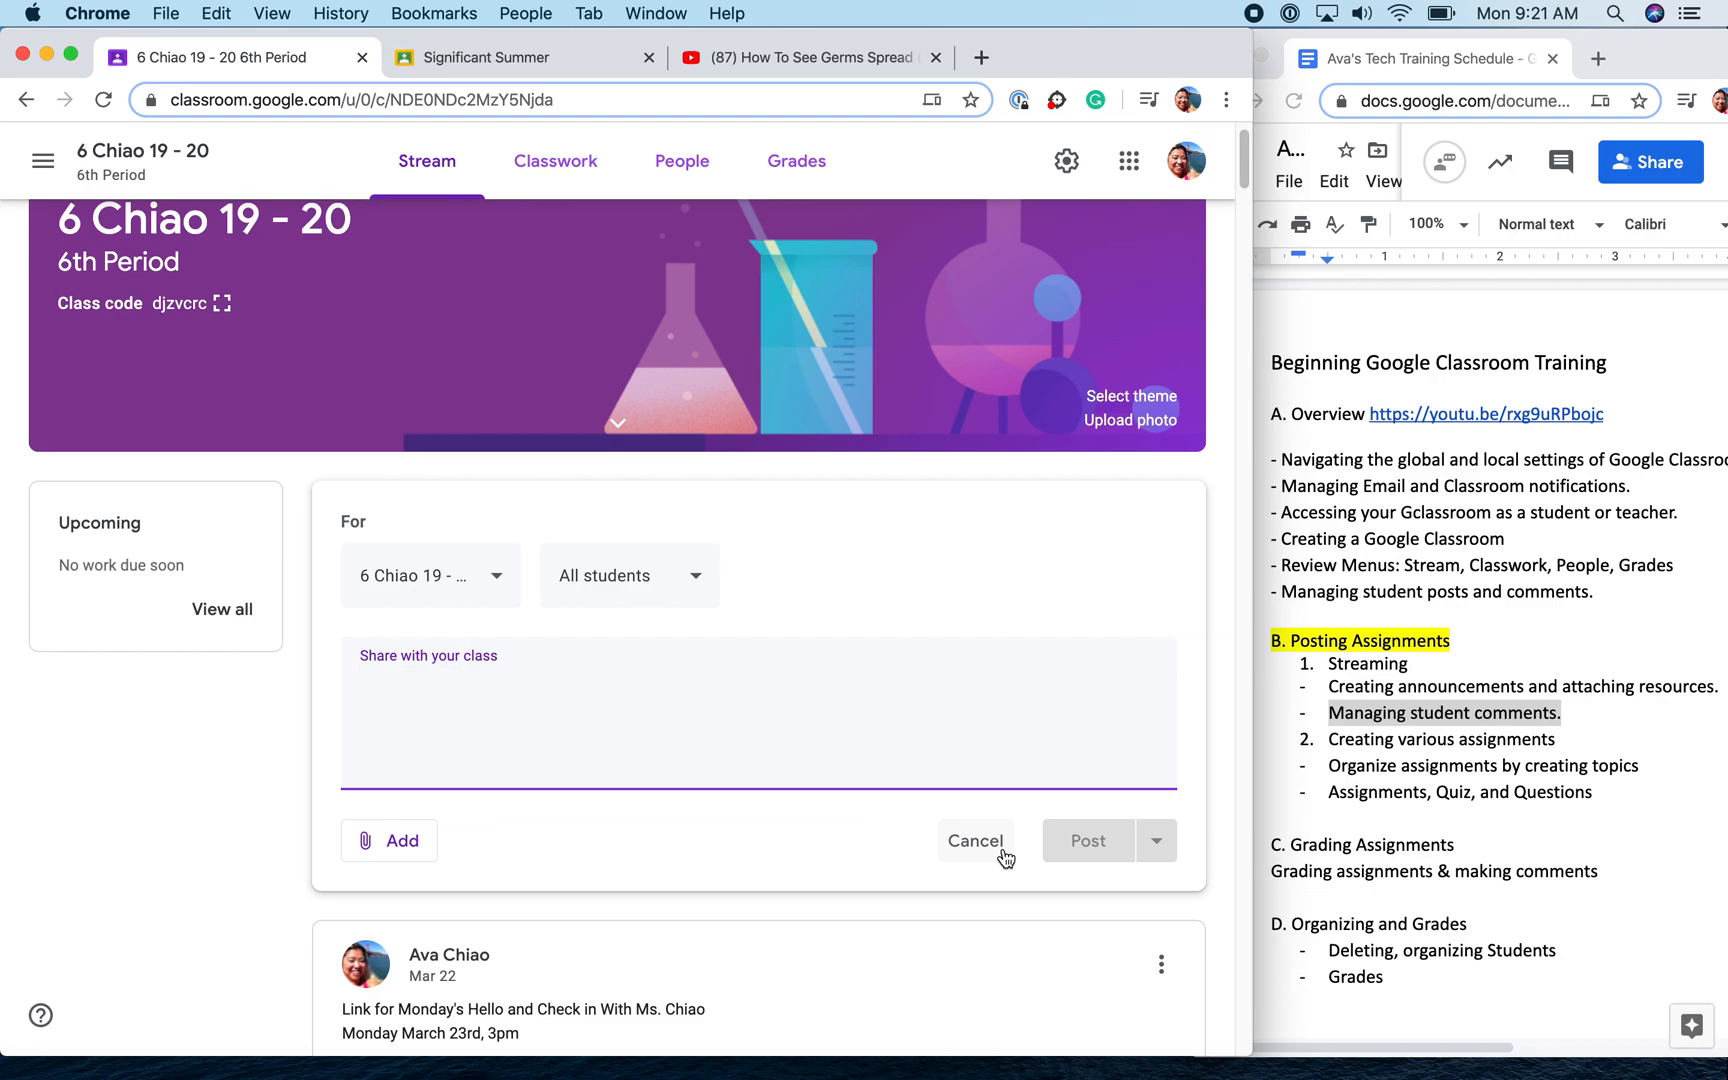
{"action": "left_click", "coordinate": [1163, 853]}
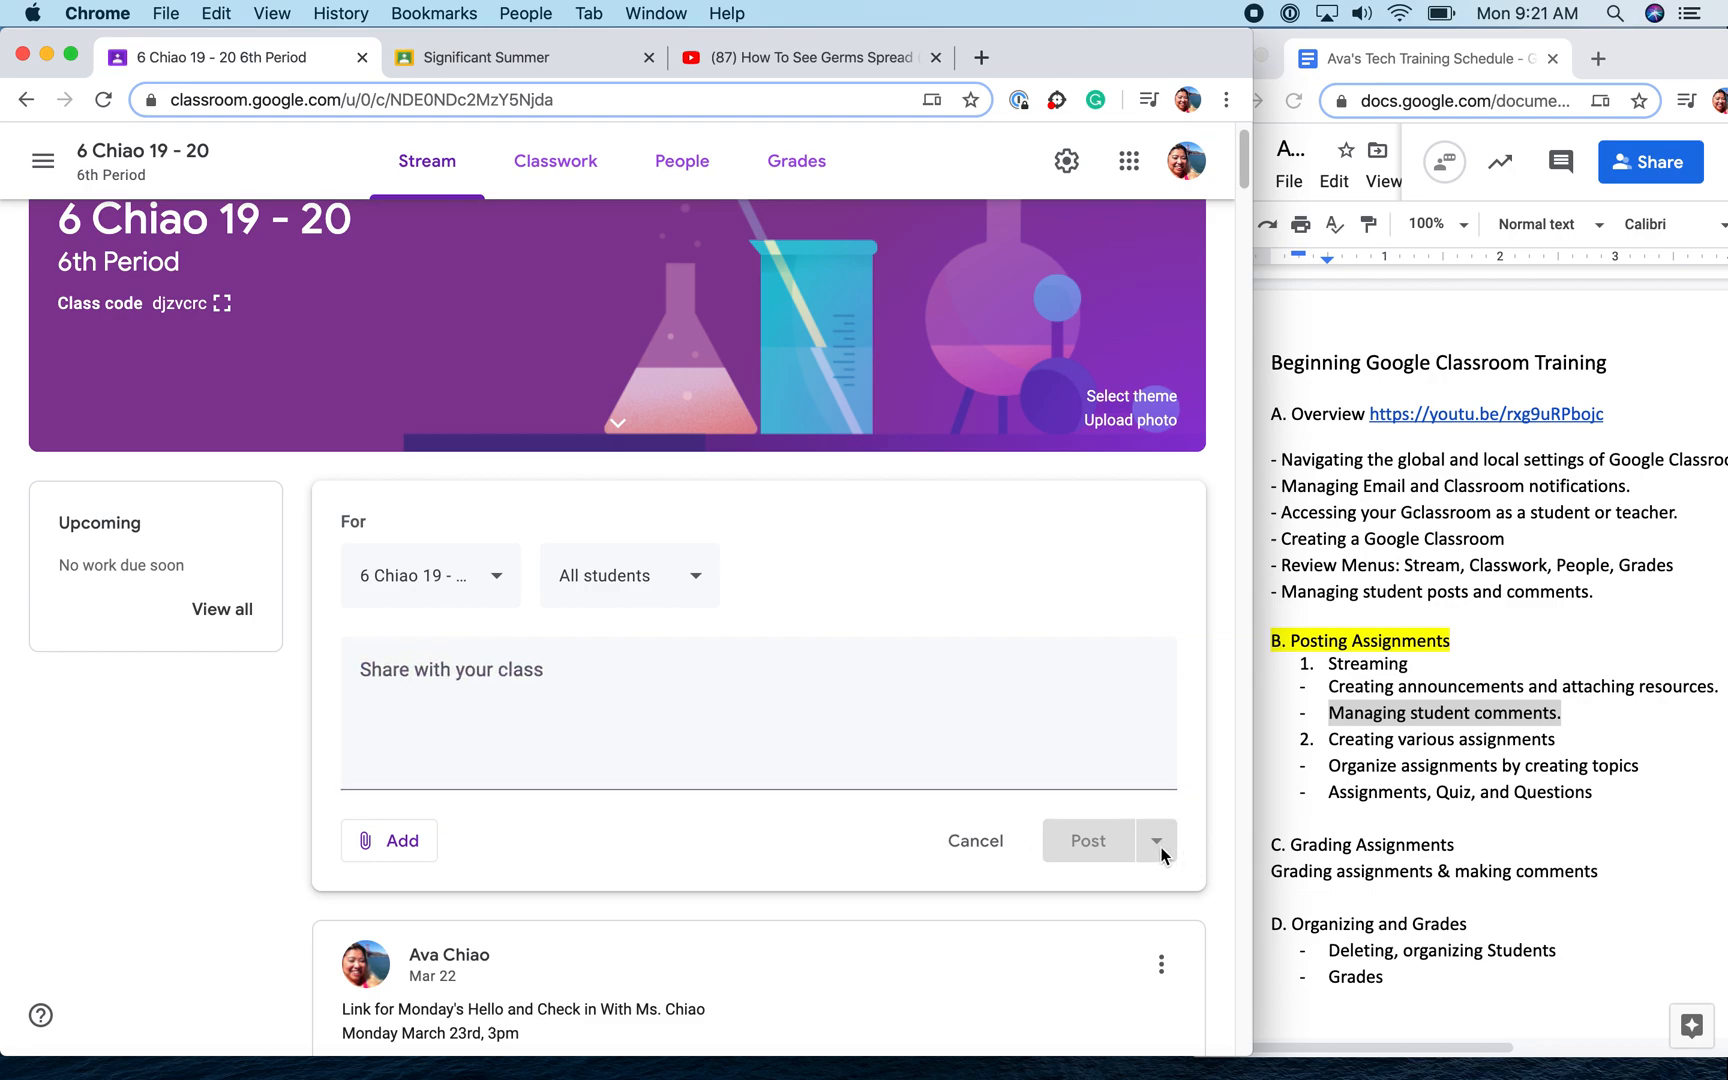
{"action": "left_click", "coordinate": [497, 579]}
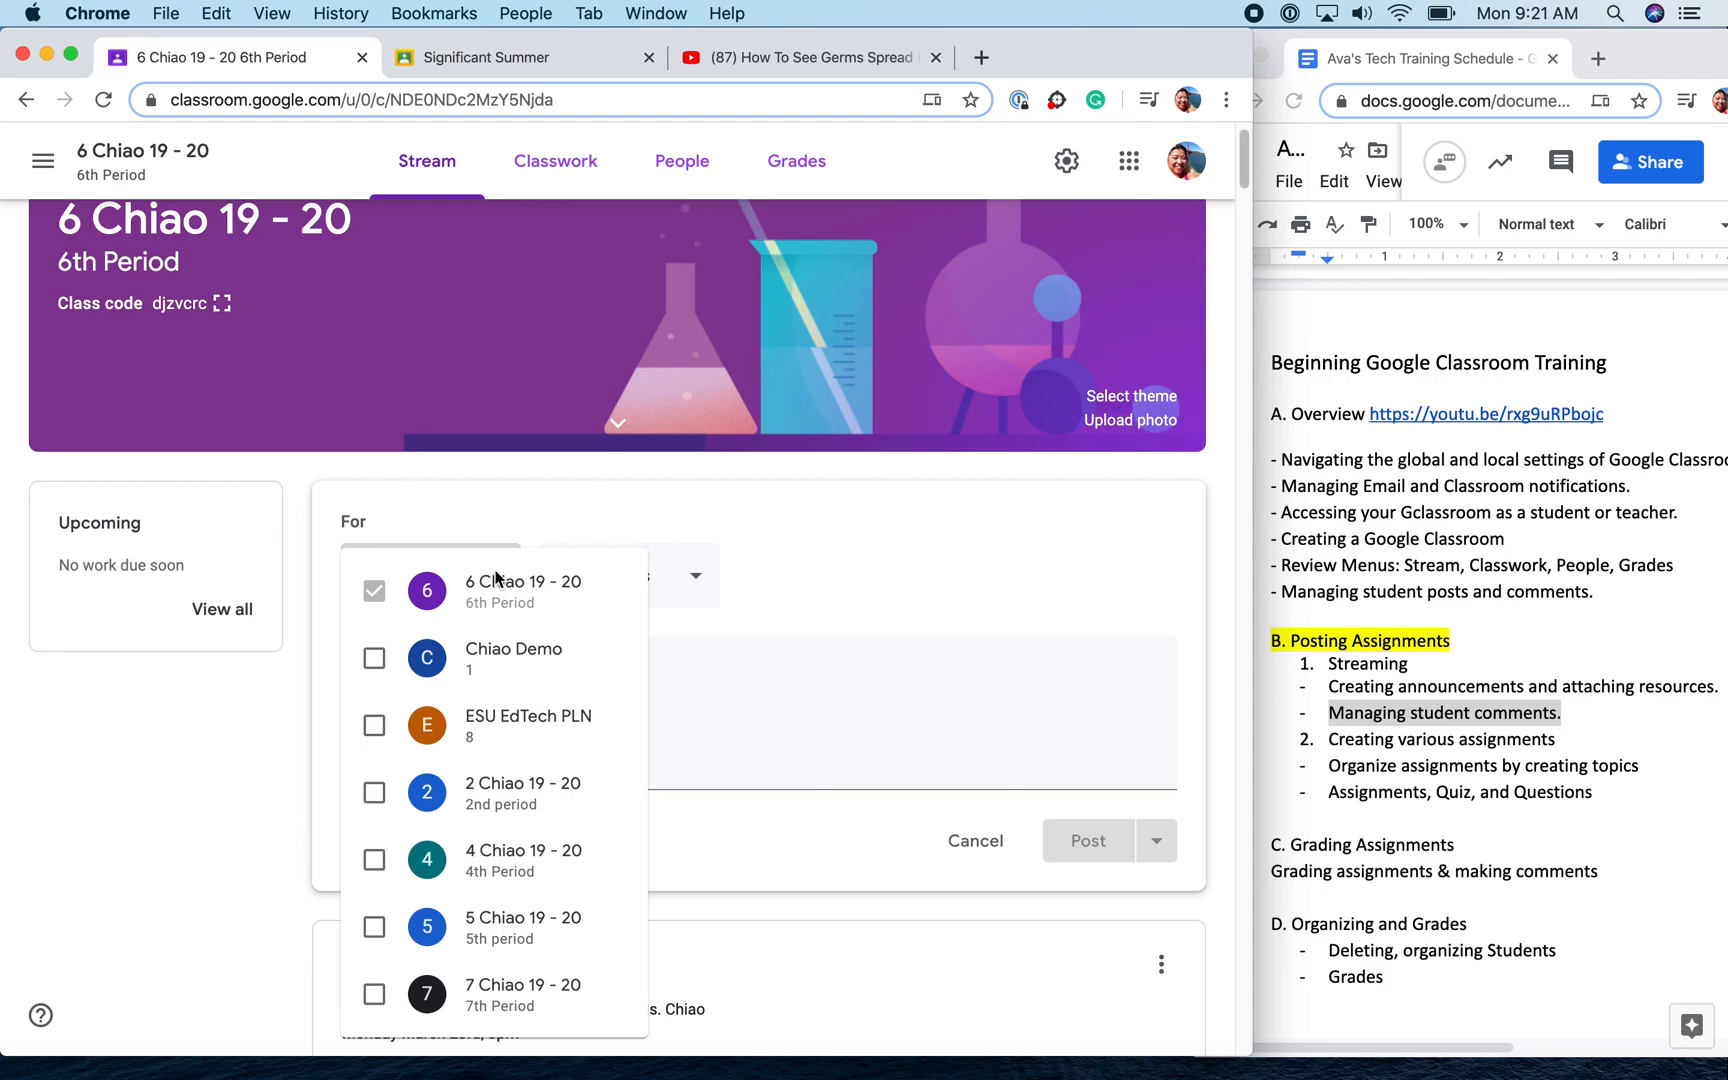
{"action": "left_click", "coordinate": [475, 526]}
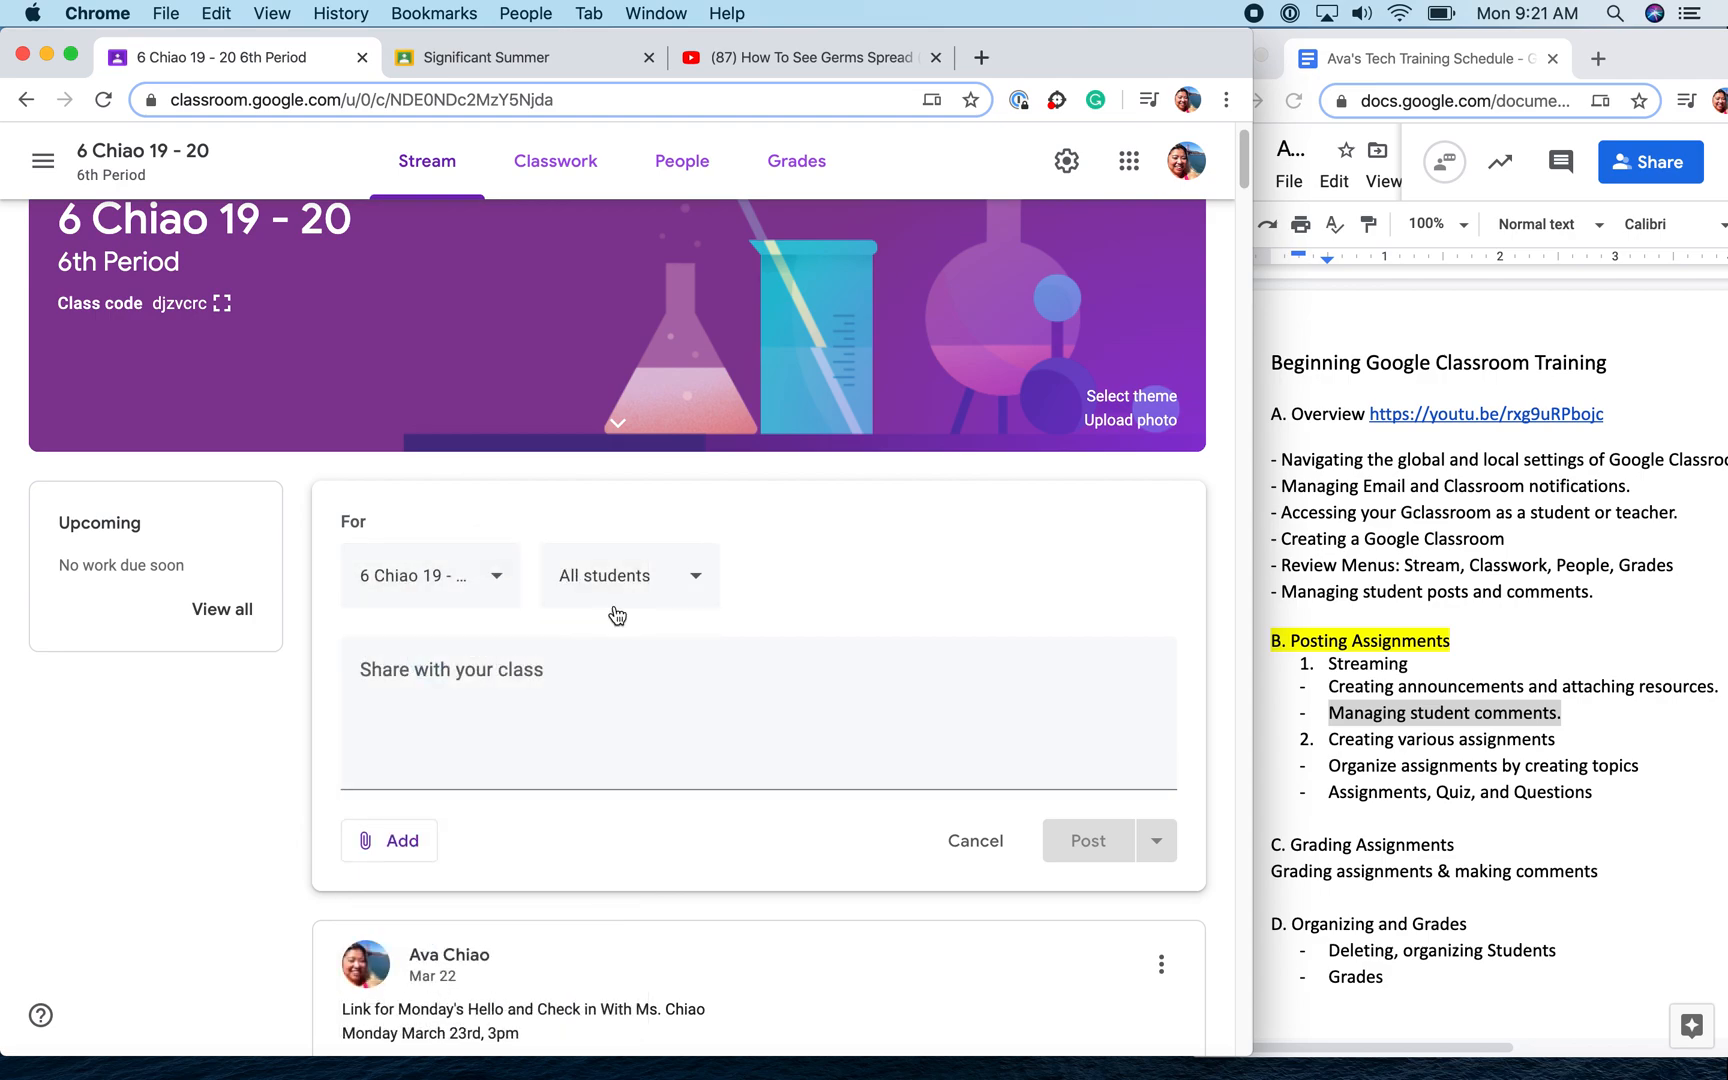
Limit the new announcement's recipients to the first three individual students on the class list instead of all students
{"action": "left_click", "coordinate": [705, 588]}
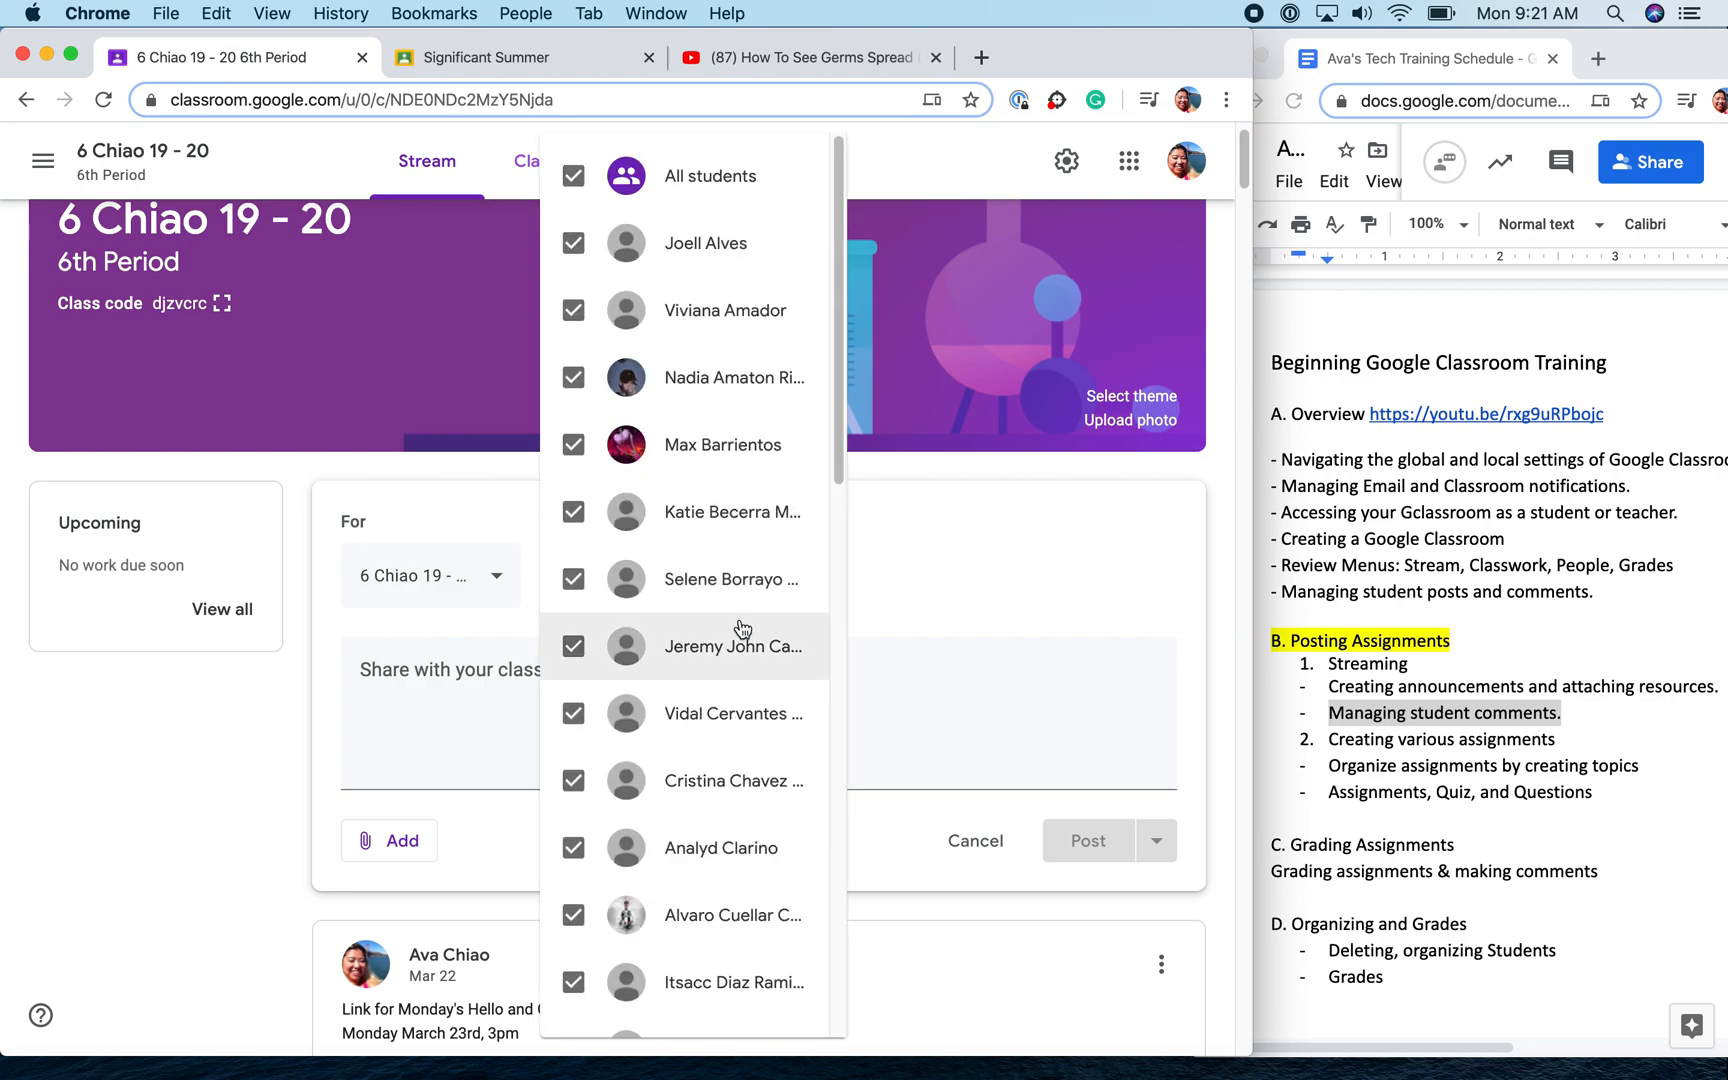
{"action": "scroll", "coordinate": [740, 625], "scroll_direction": "up", "scroll_amount": 1}
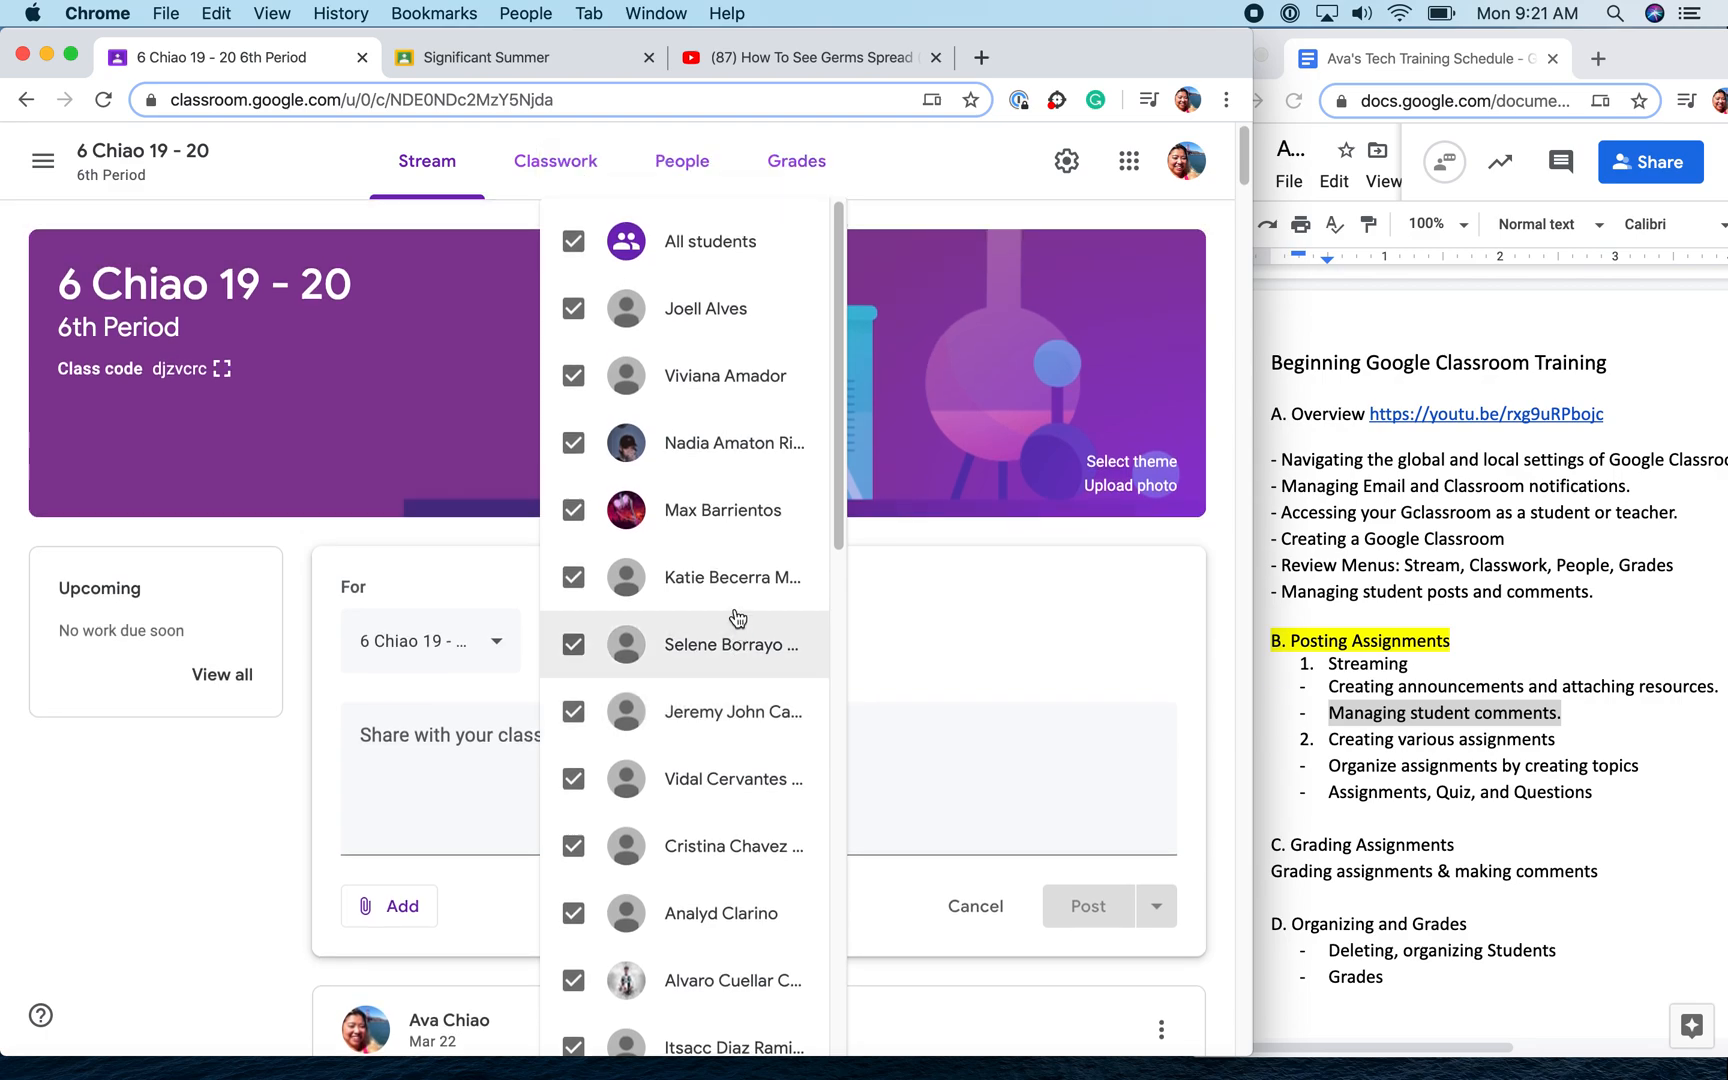
{"action": "left_click", "coordinate": [574, 244]}
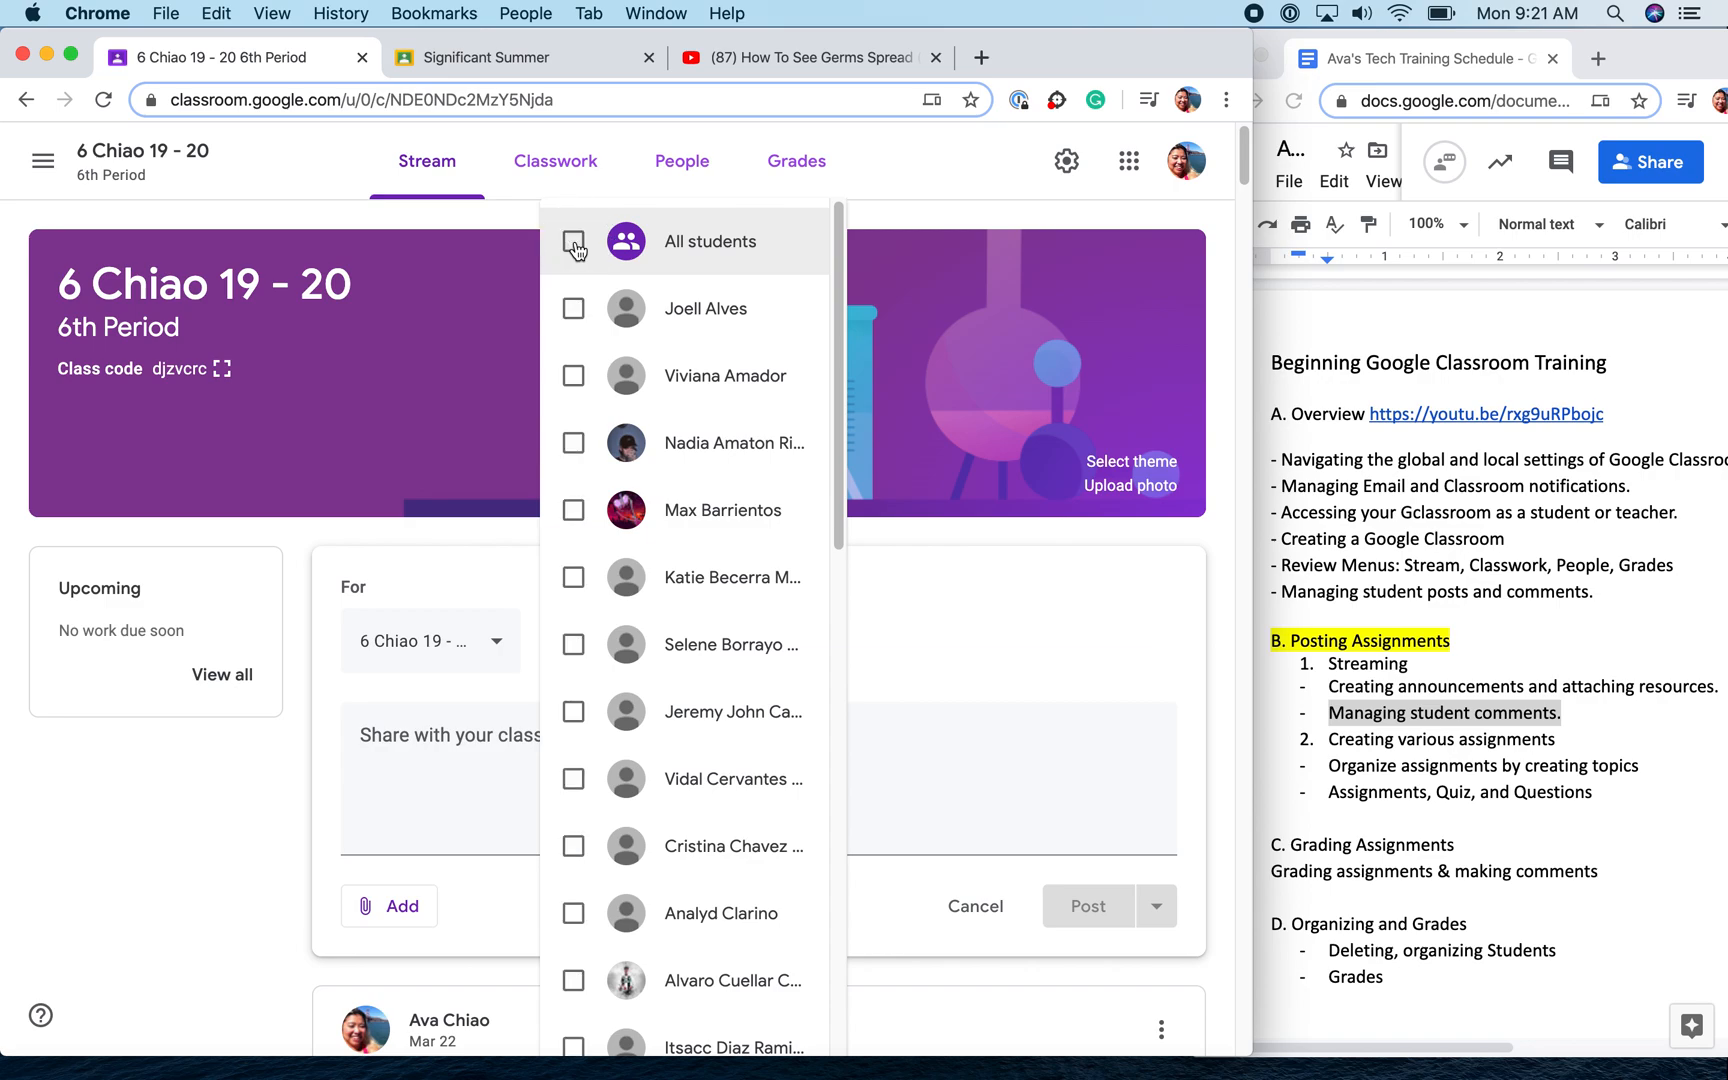
{"action": "left_click", "coordinate": [573, 378]}
{"action": "left_click", "coordinate": [573, 318]}
{"action": "left_click", "coordinate": [576, 442]}
{"action": "left_click", "coordinate": [938, 627]}
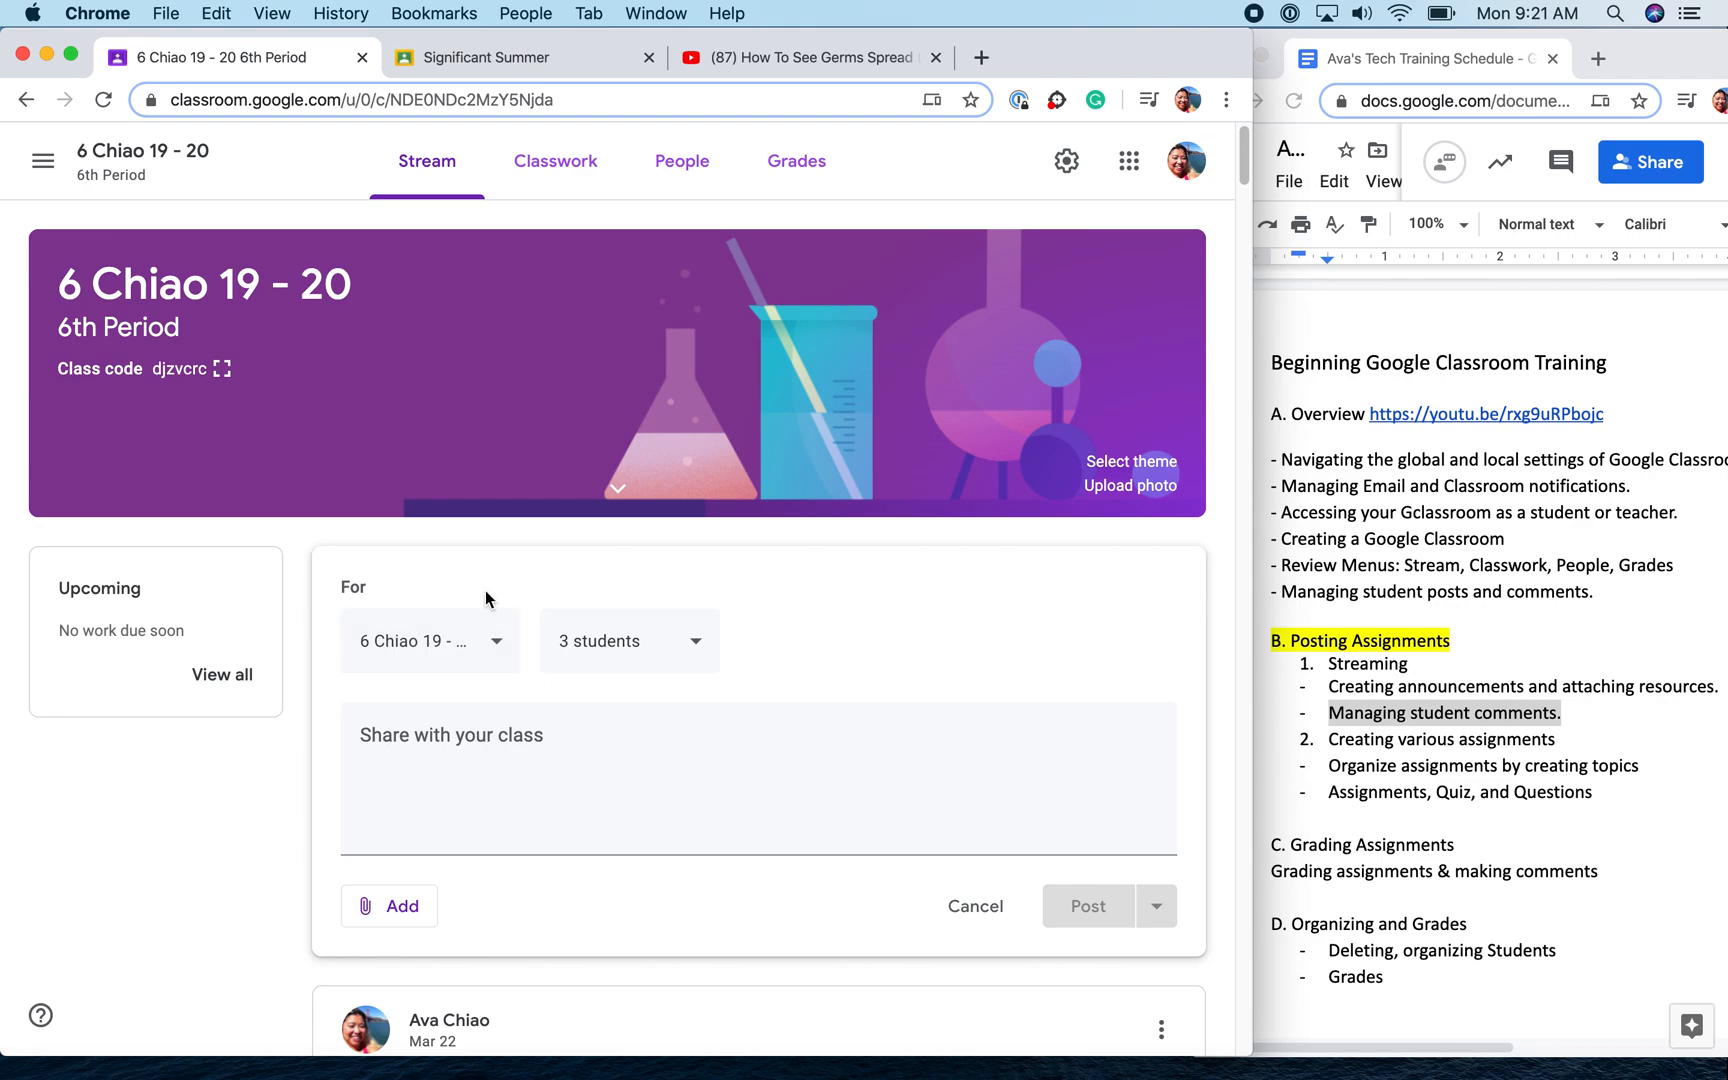
Share the announcement with the 5 Chiao 19 - 20 and 7 Chiao 19 - 20 classes too, and try the student selector
{"action": "left_click", "coordinate": [494, 642]}
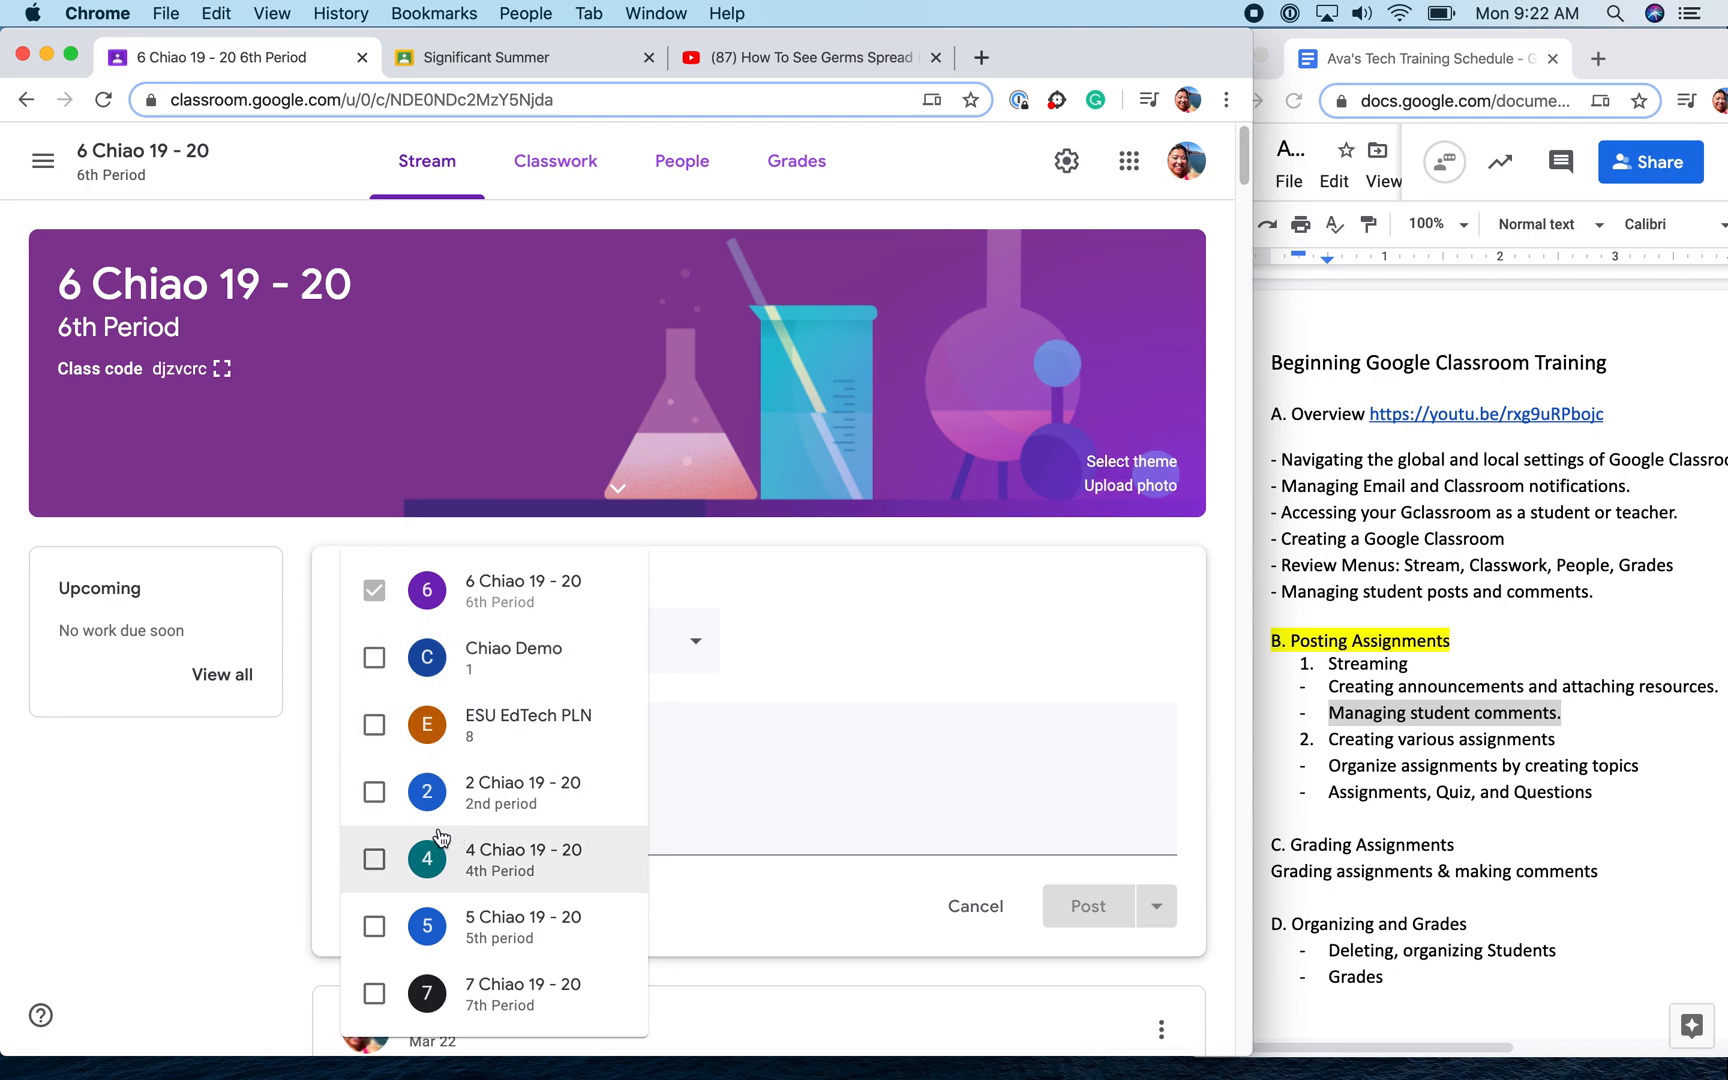
{"action": "left_click", "coordinate": [374, 926]}
{"action": "left_click", "coordinate": [386, 993]}
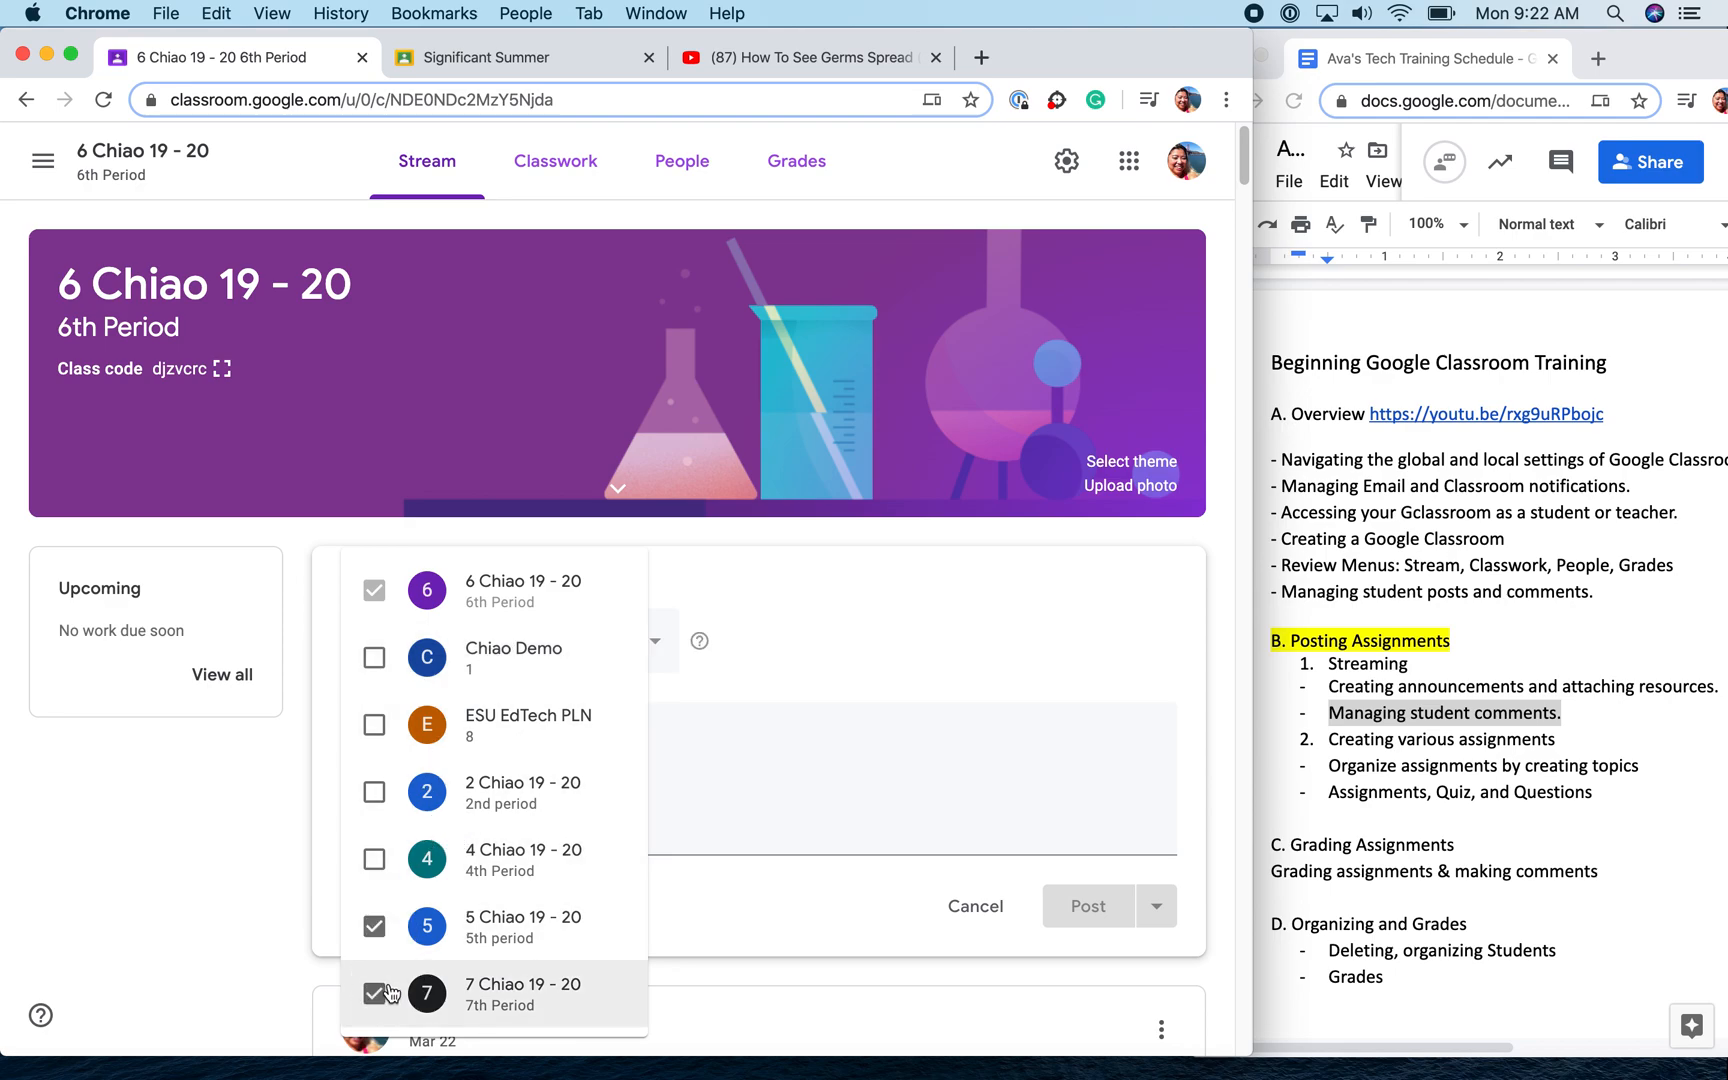
{"action": "left_click", "coordinate": [815, 707]}
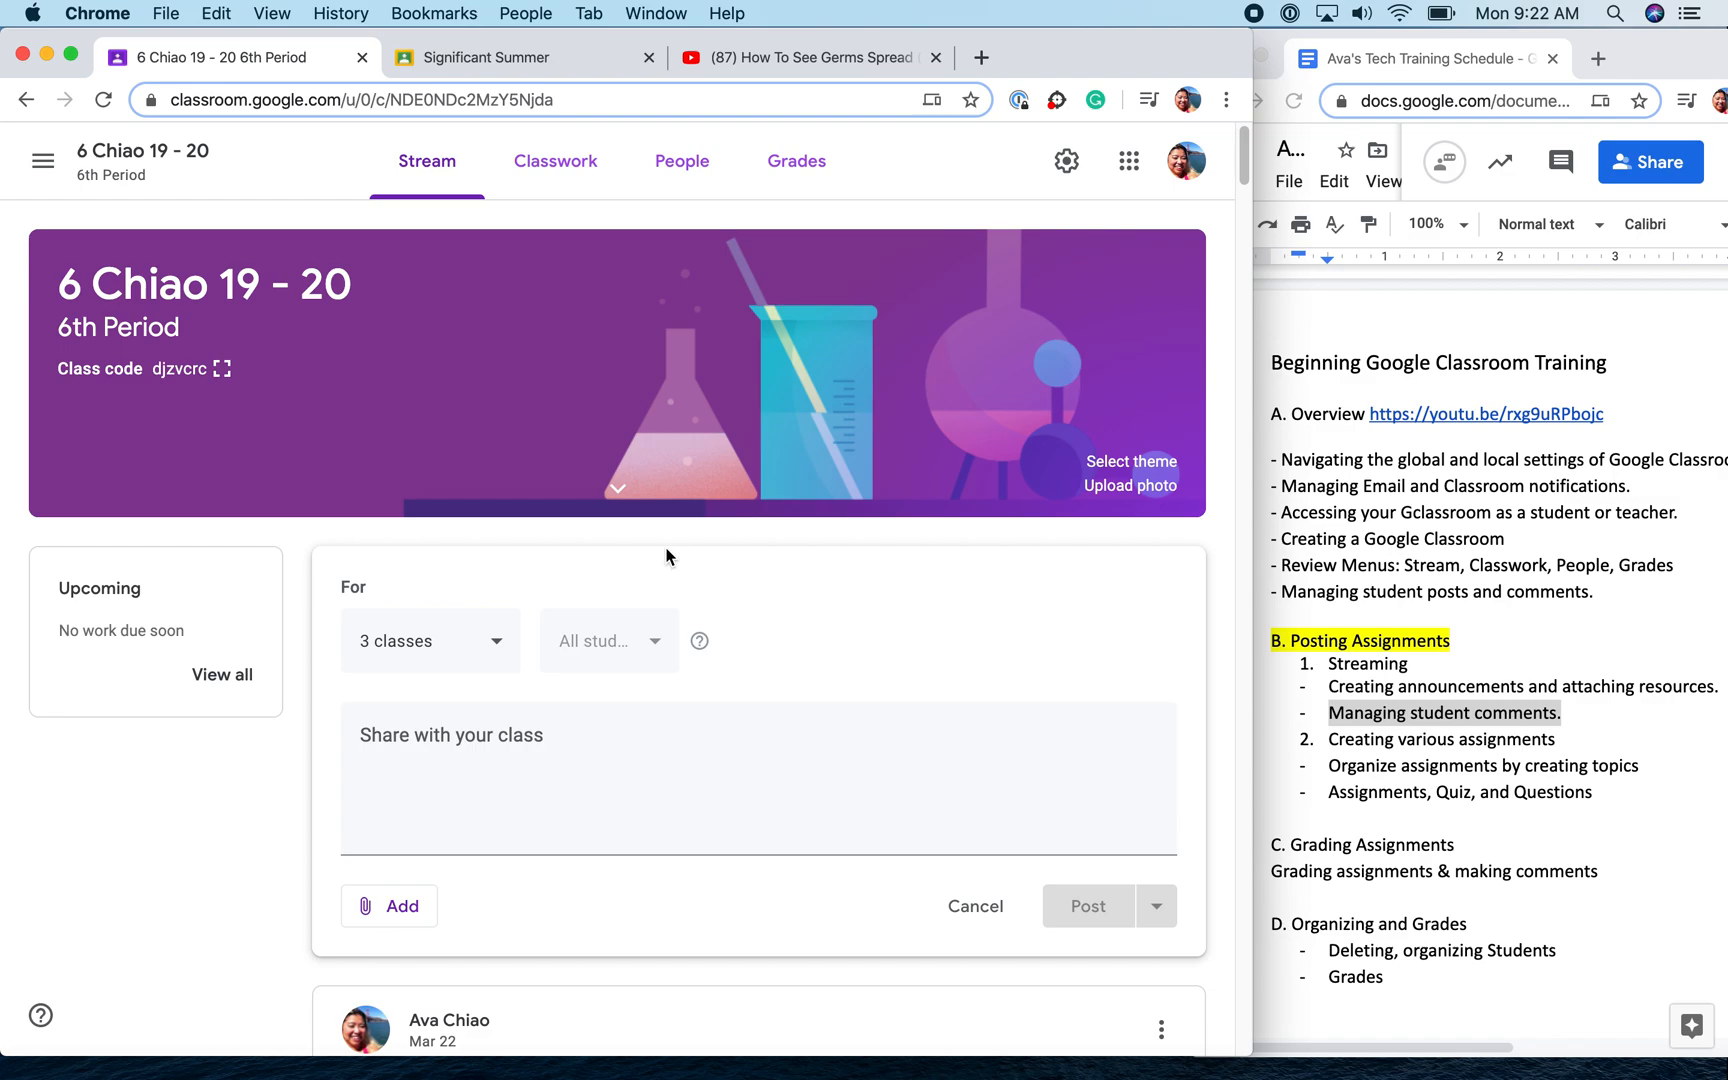
{"action": "left_click", "coordinate": [657, 637]}
{"action": "left_click", "coordinate": [653, 630]}
Enter "Demo Description" as the announcement text
{"action": "left_click", "coordinate": [389, 753]}
{"action": "type", "text": "Demo Description"}
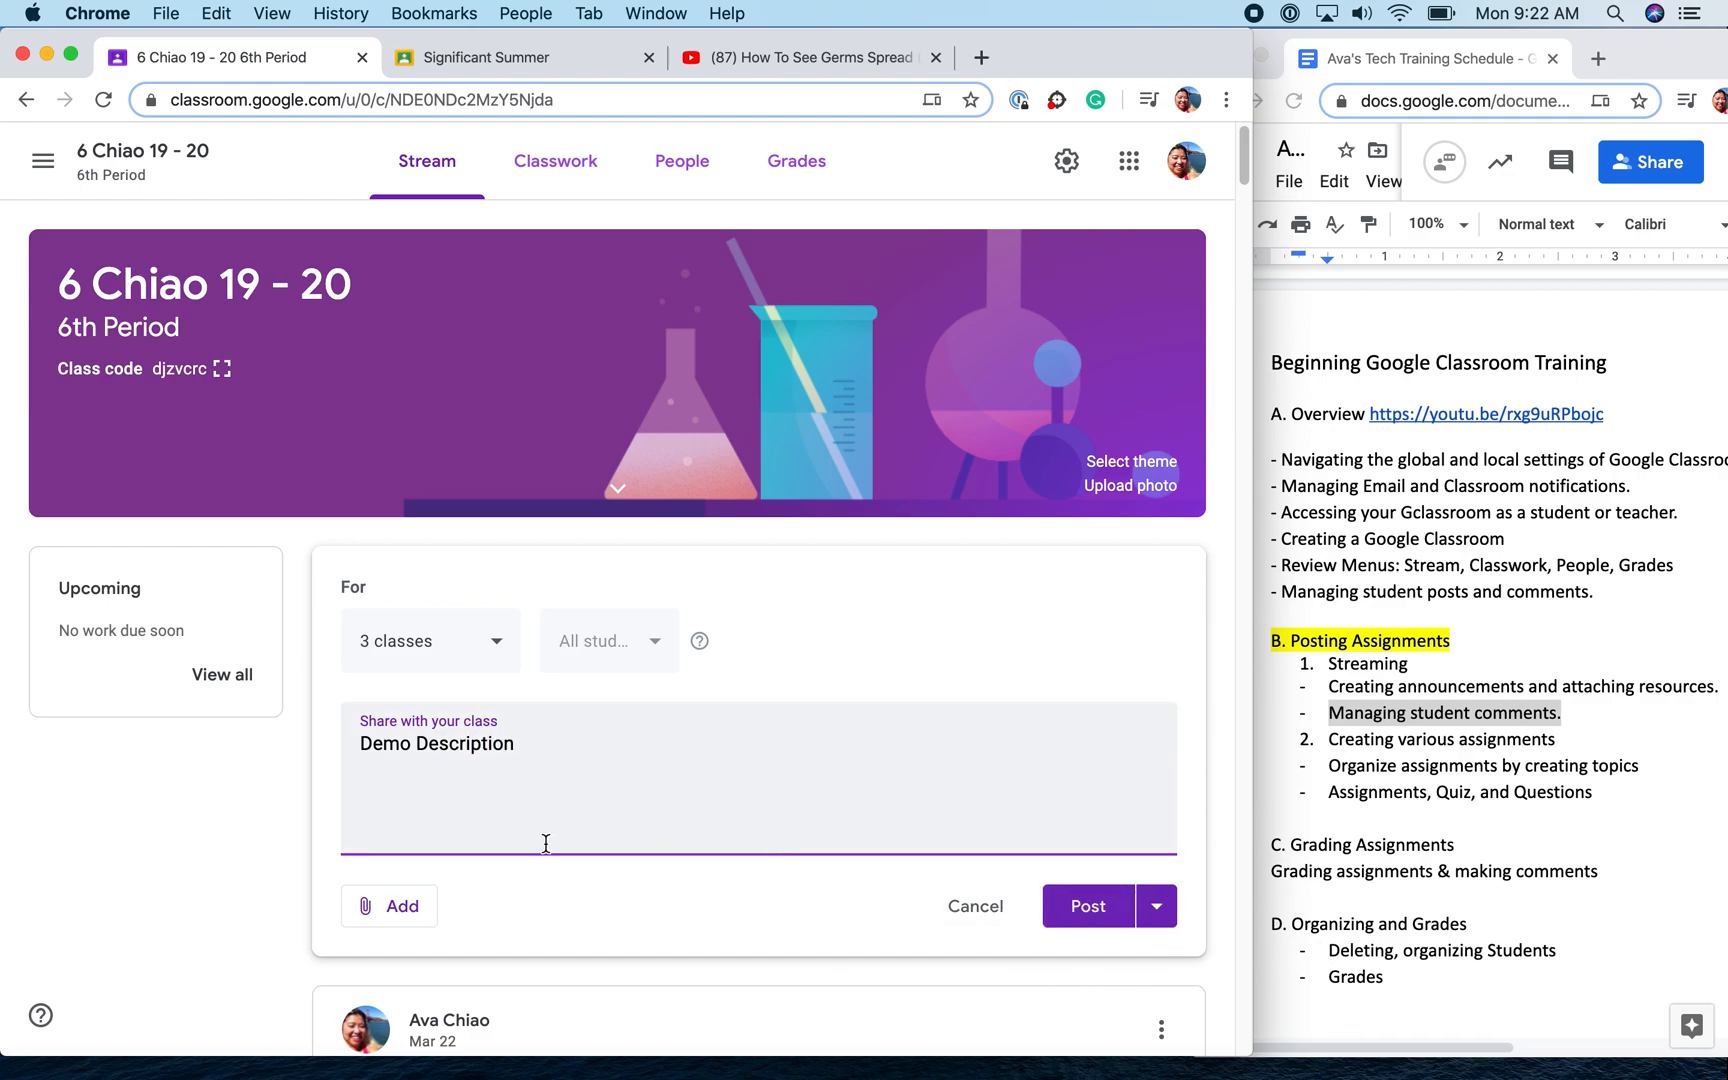
Look through the Google Drive attachment sources, including recent files, upload, My Drive with its sort options, shared drives and starred items, without attaching anything
{"action": "scroll", "coordinate": [578, 857], "scroll_direction": "down", "scroll_amount": 1}
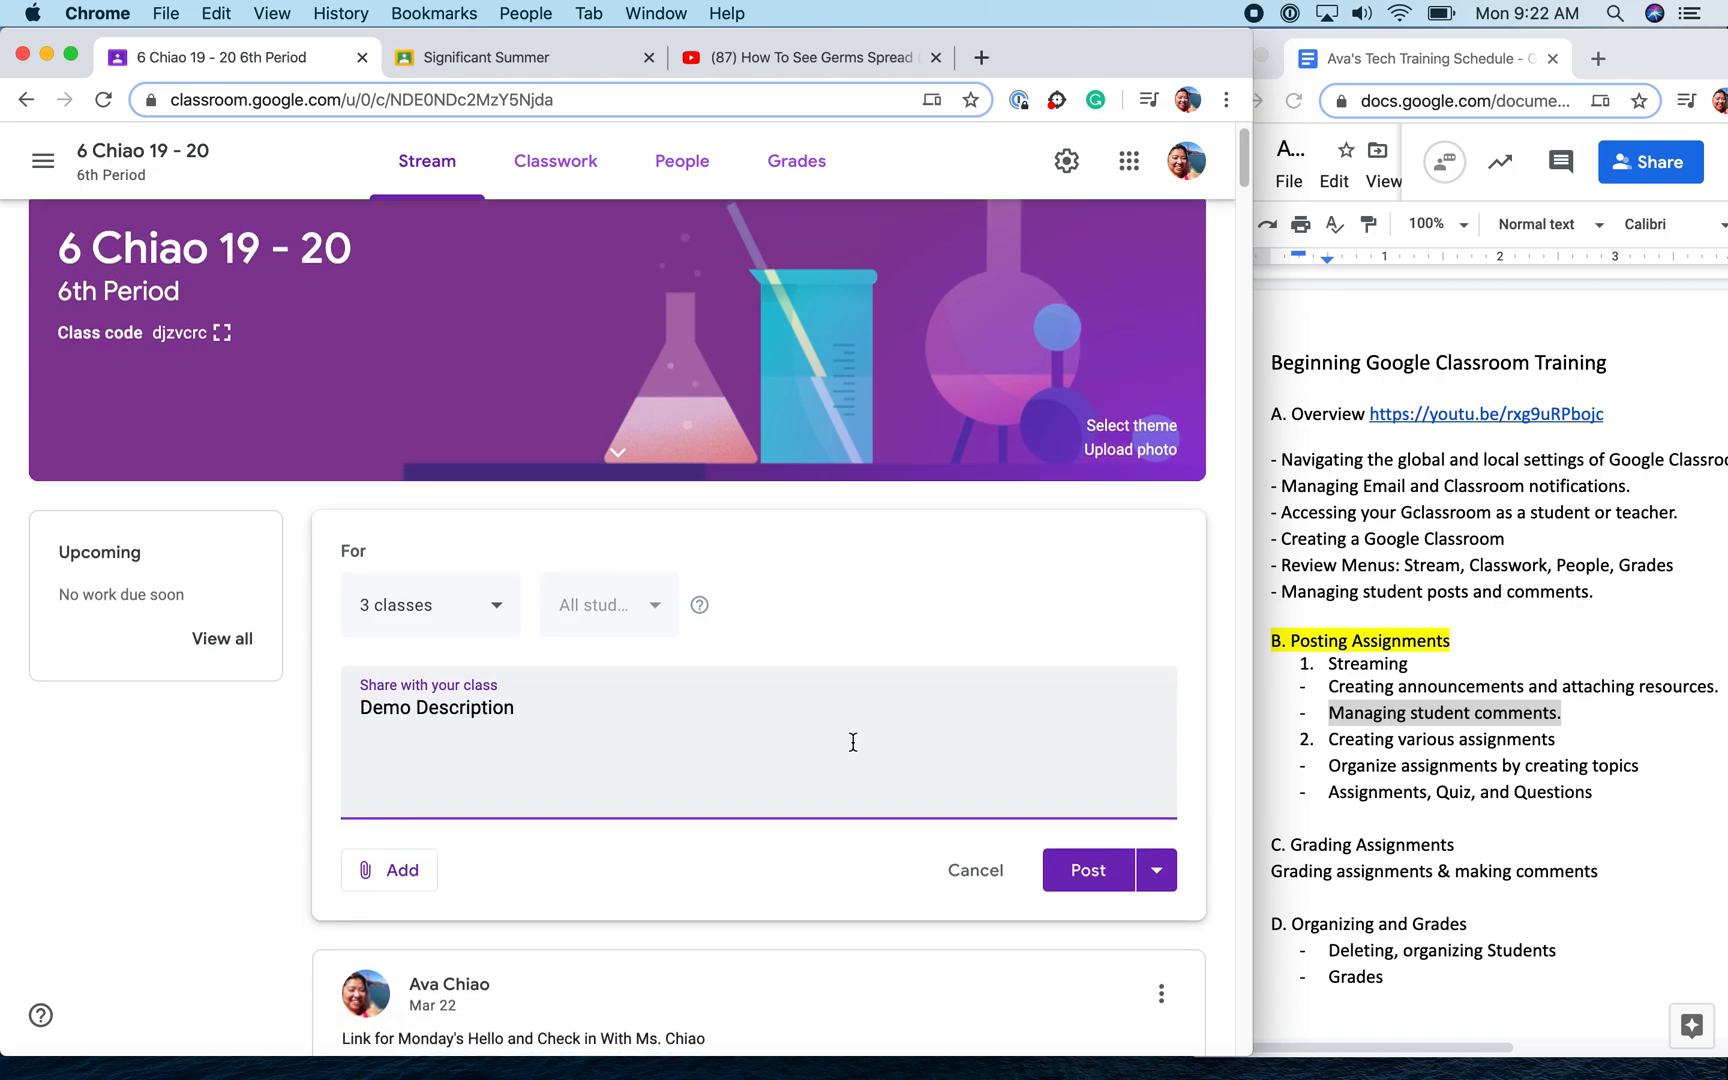
{"action": "scroll", "coordinate": [850, 745], "scroll_direction": "down", "scroll_amount": 3}
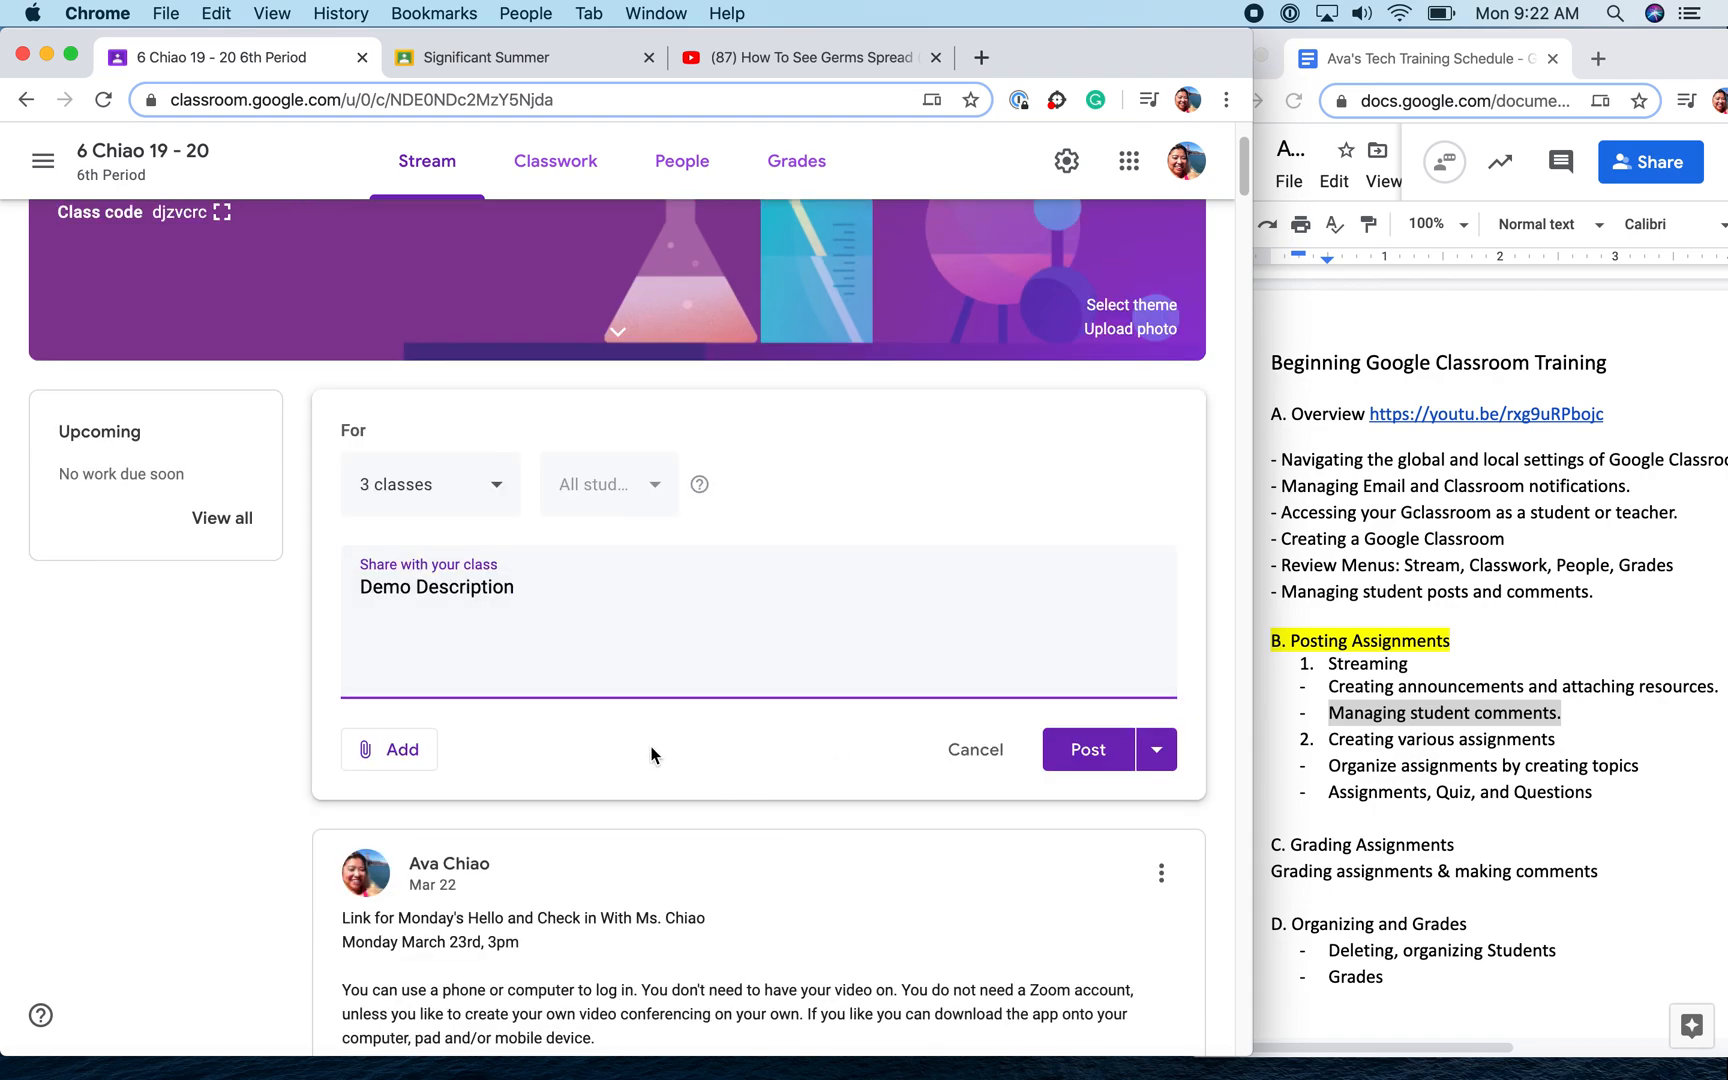
{"action": "left_click", "coordinate": [388, 766]}
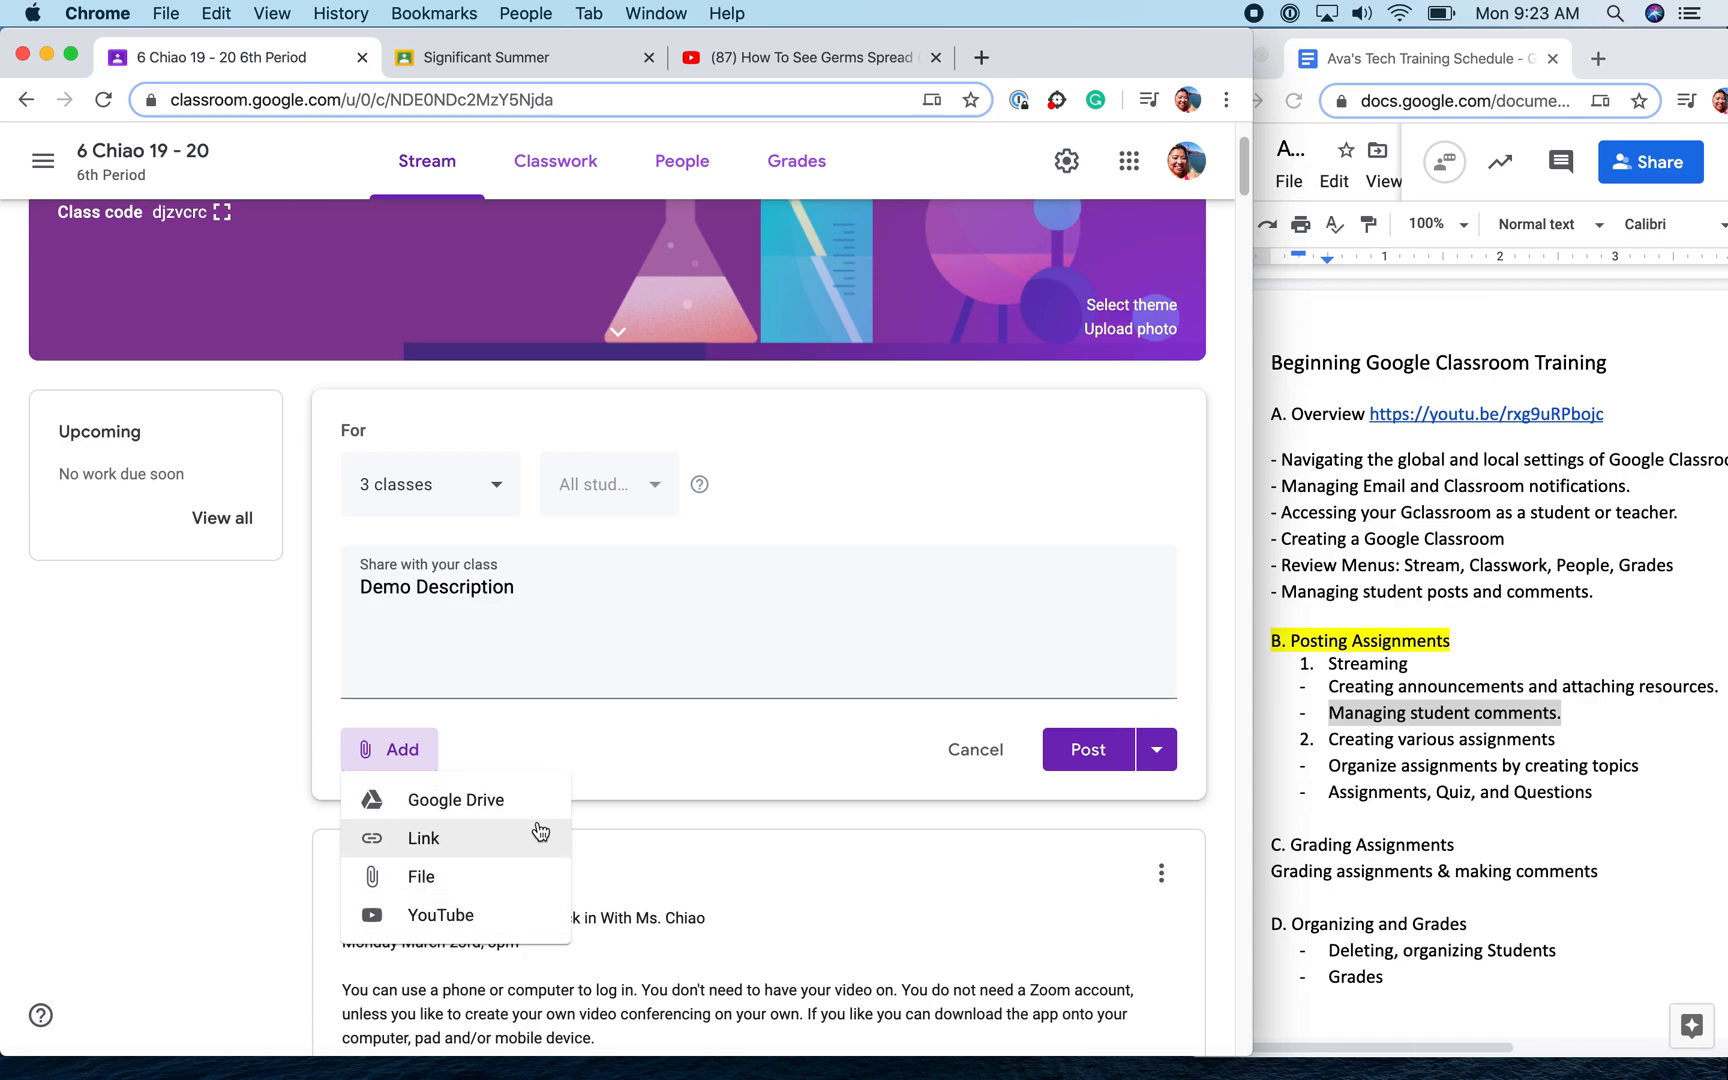
{"action": "left_click", "coordinate": [488, 799]}
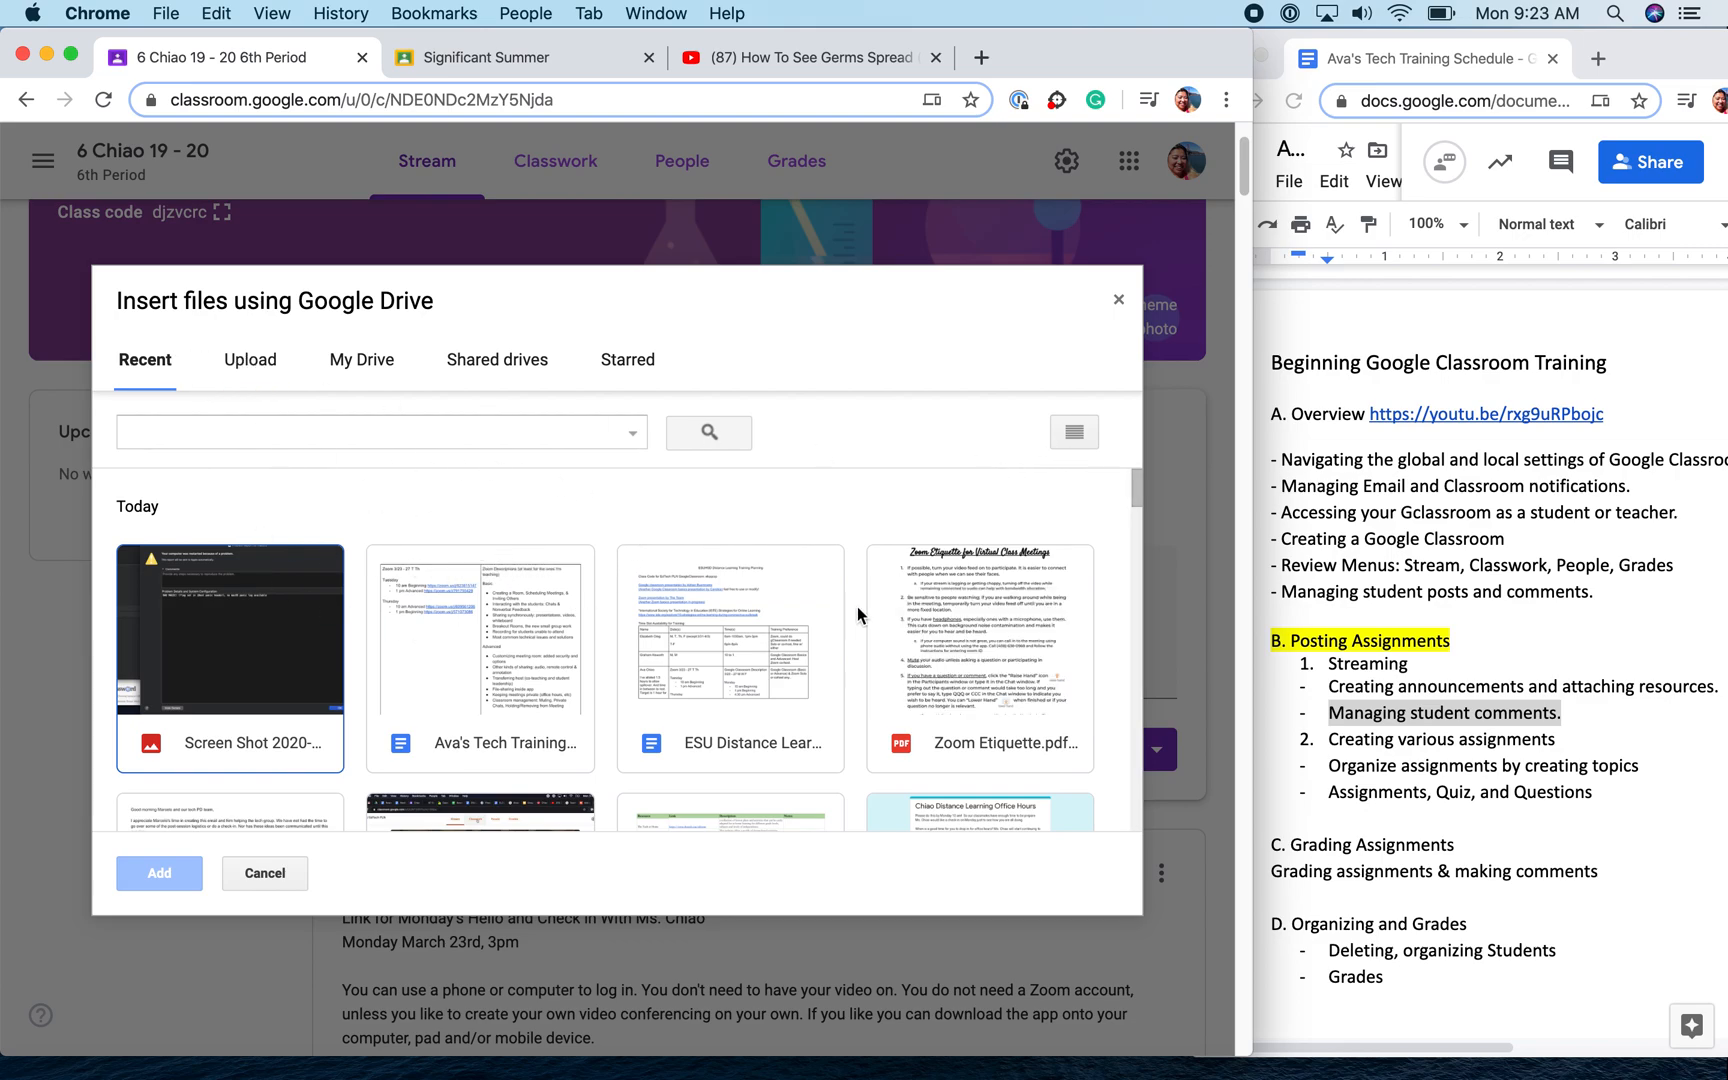
{"action": "left_click", "coordinate": [1073, 432]}
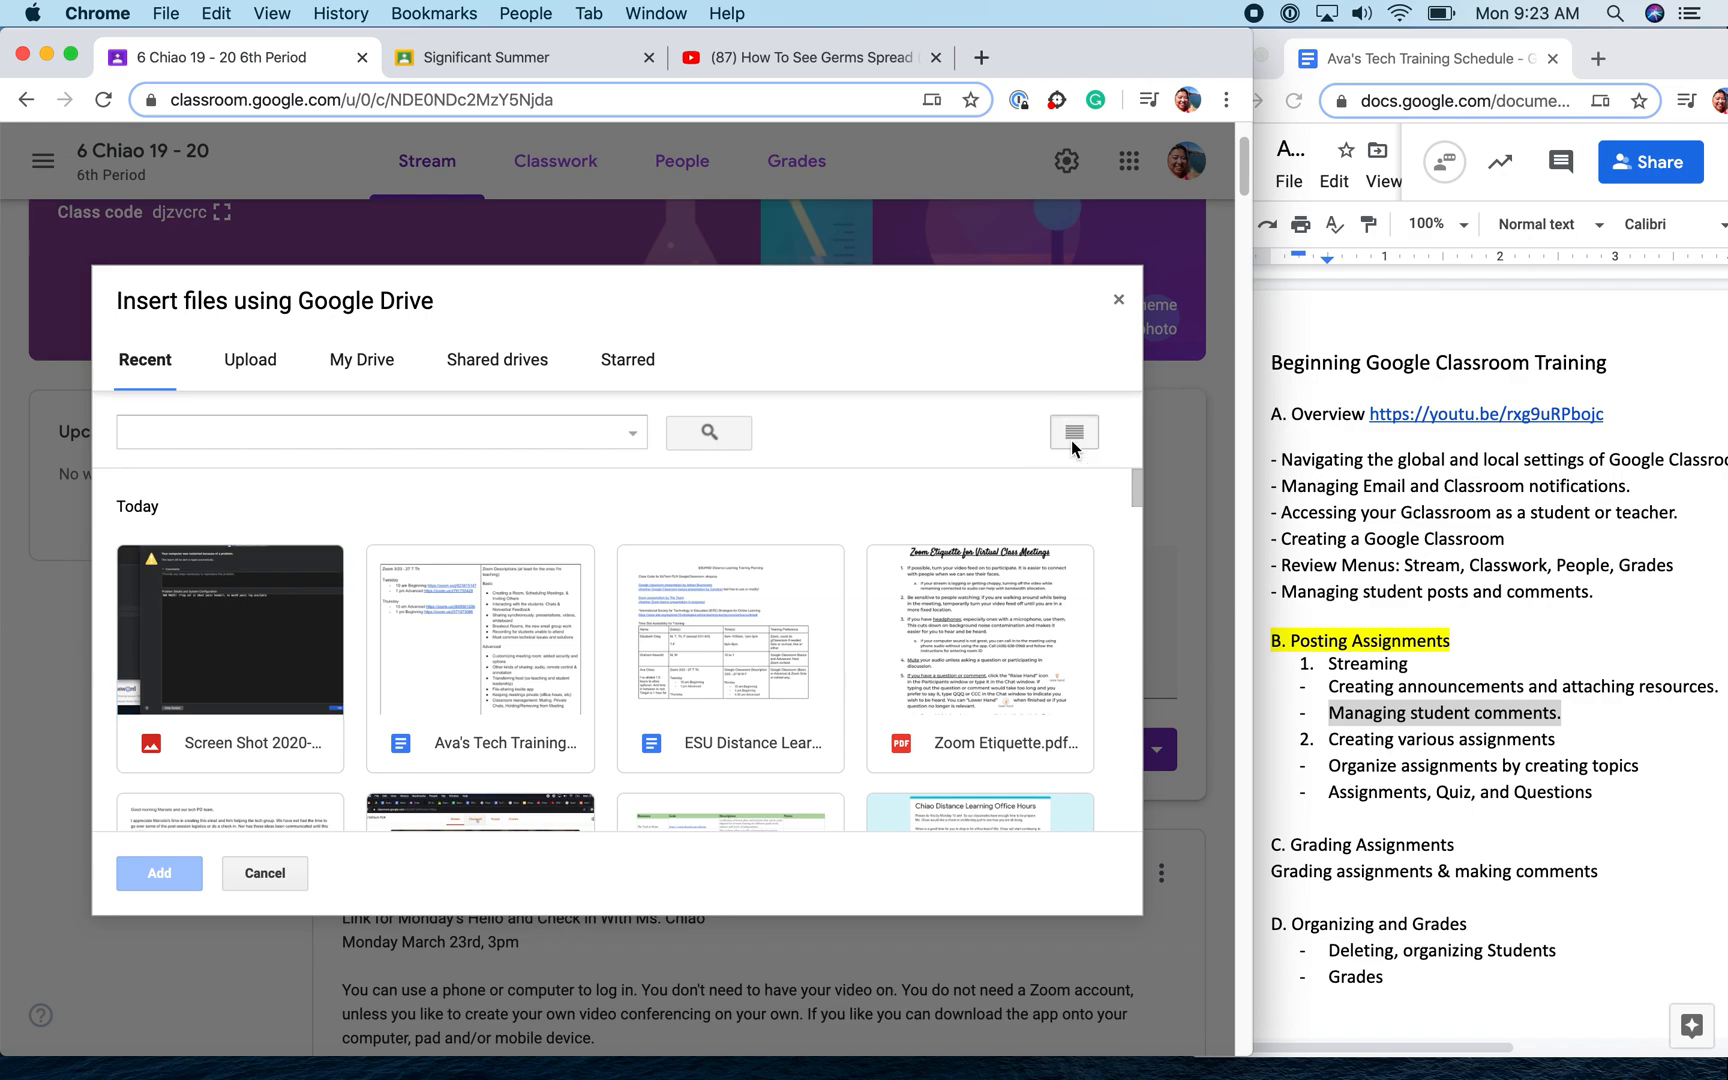
{"action": "left_click", "coordinate": [1071, 440]}
{"action": "left_click", "coordinate": [257, 364]}
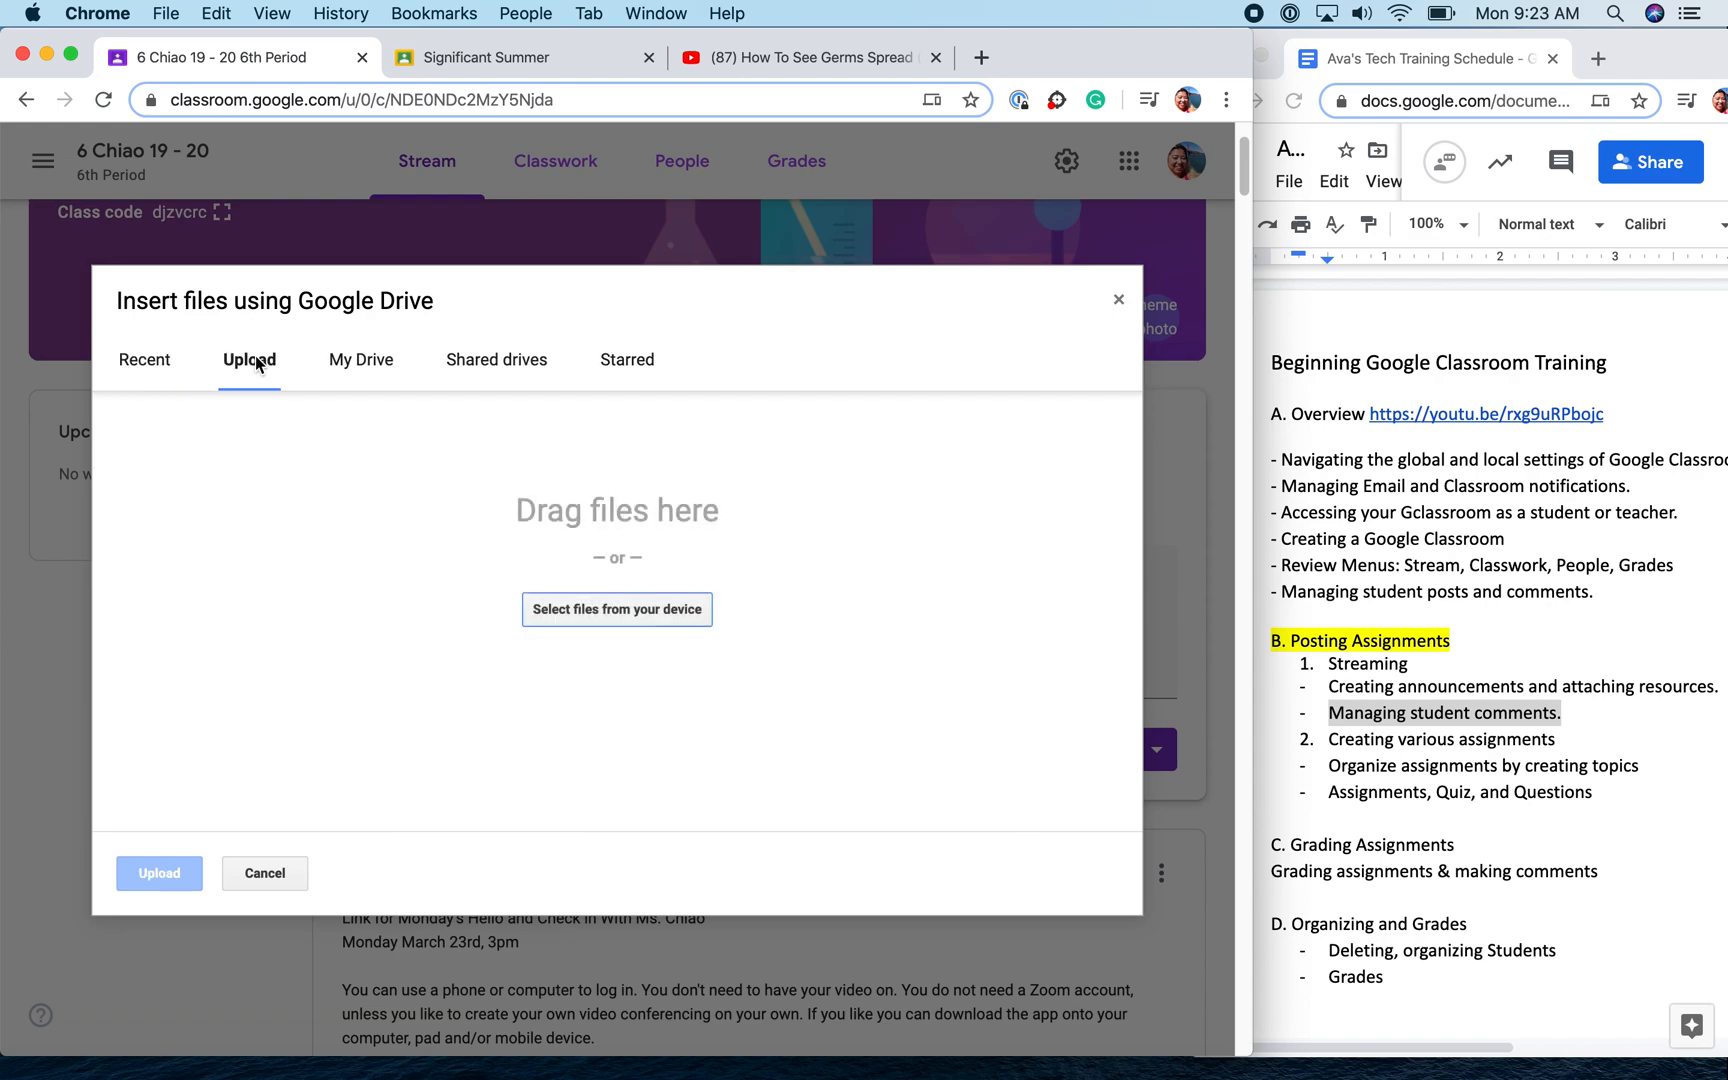
{"action": "left_click", "coordinate": [336, 365]}
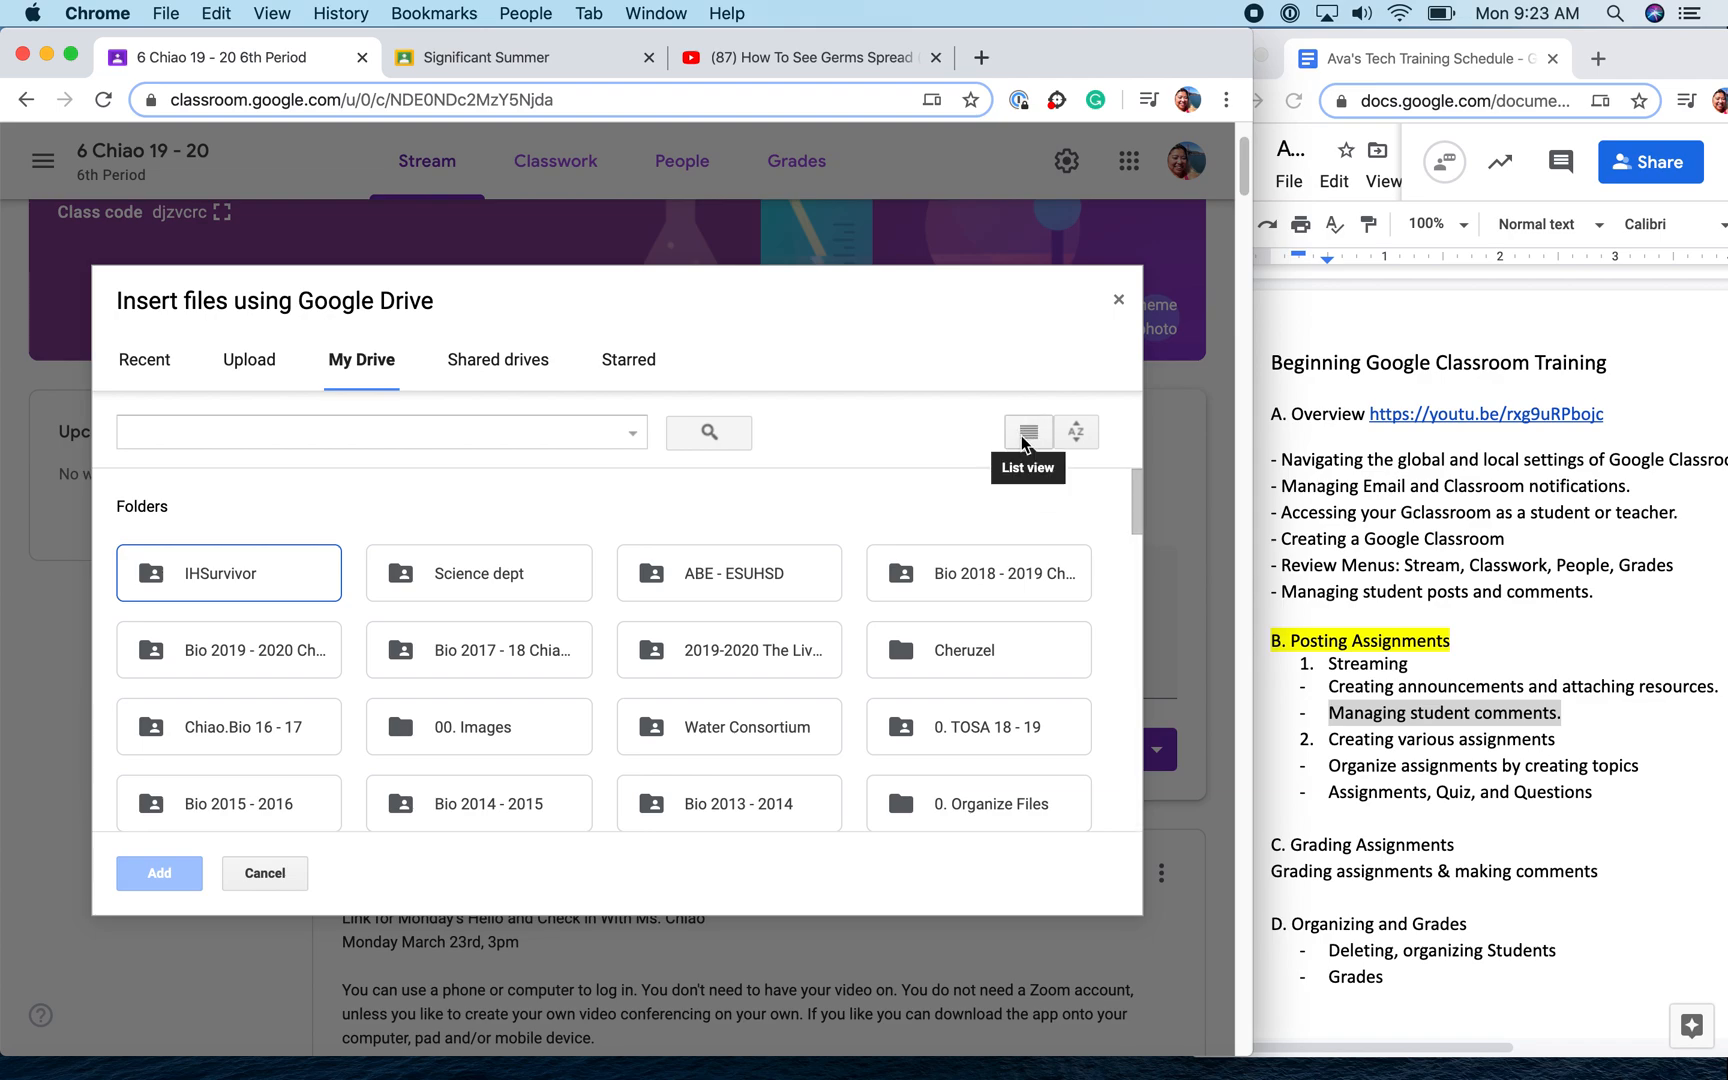
{"action": "left_click", "coordinate": [1076, 436]}
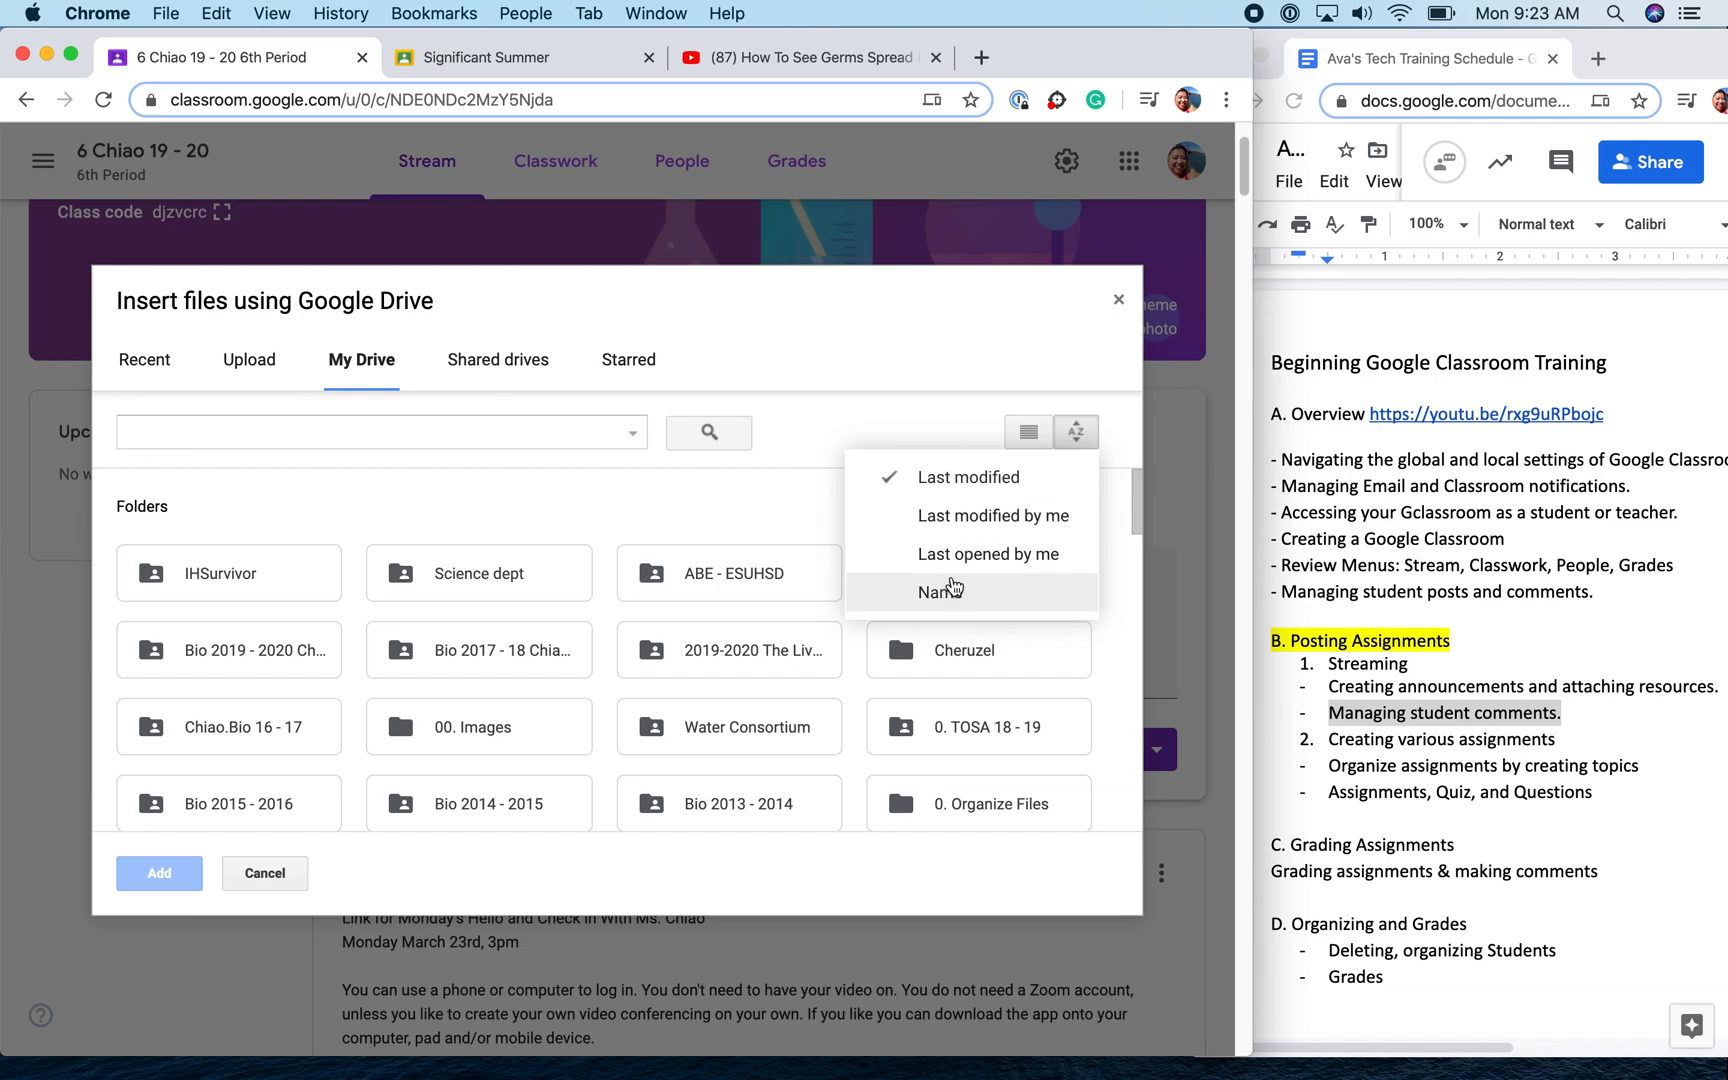
{"action": "left_click", "coordinate": [1078, 432]}
{"action": "left_click", "coordinate": [497, 362]}
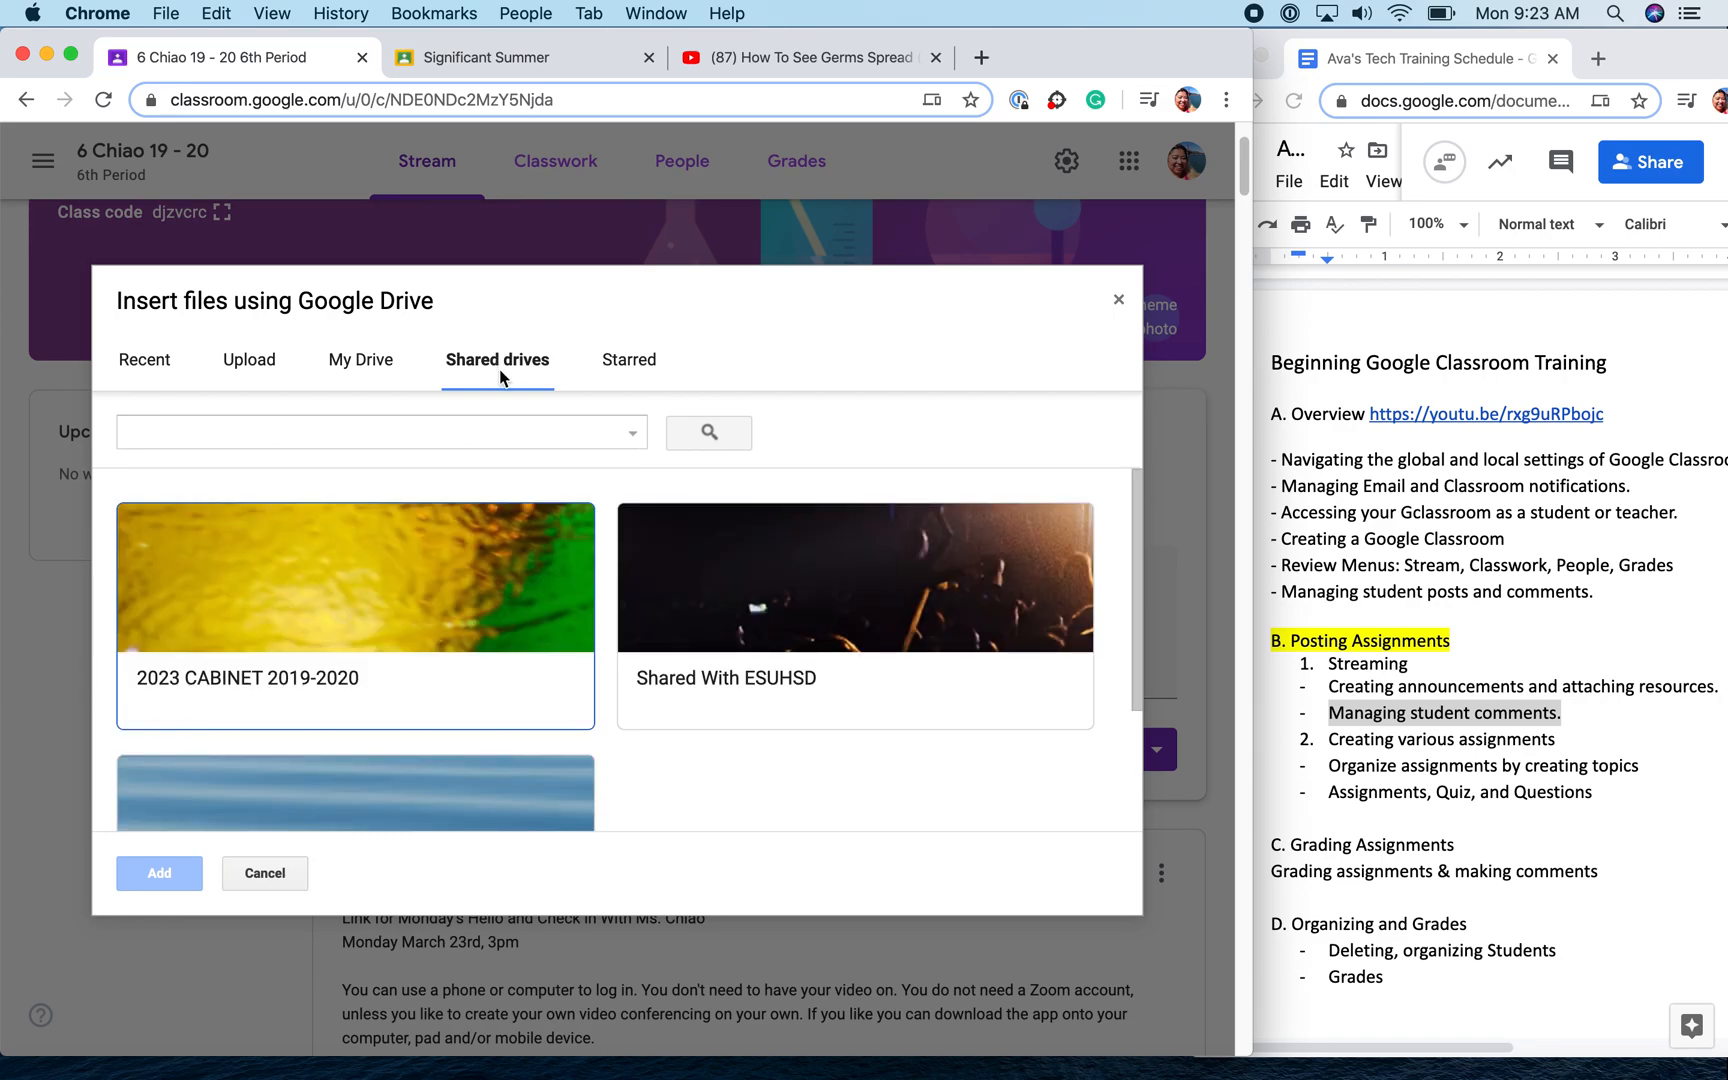
{"action": "left_click", "coordinate": [620, 360]}
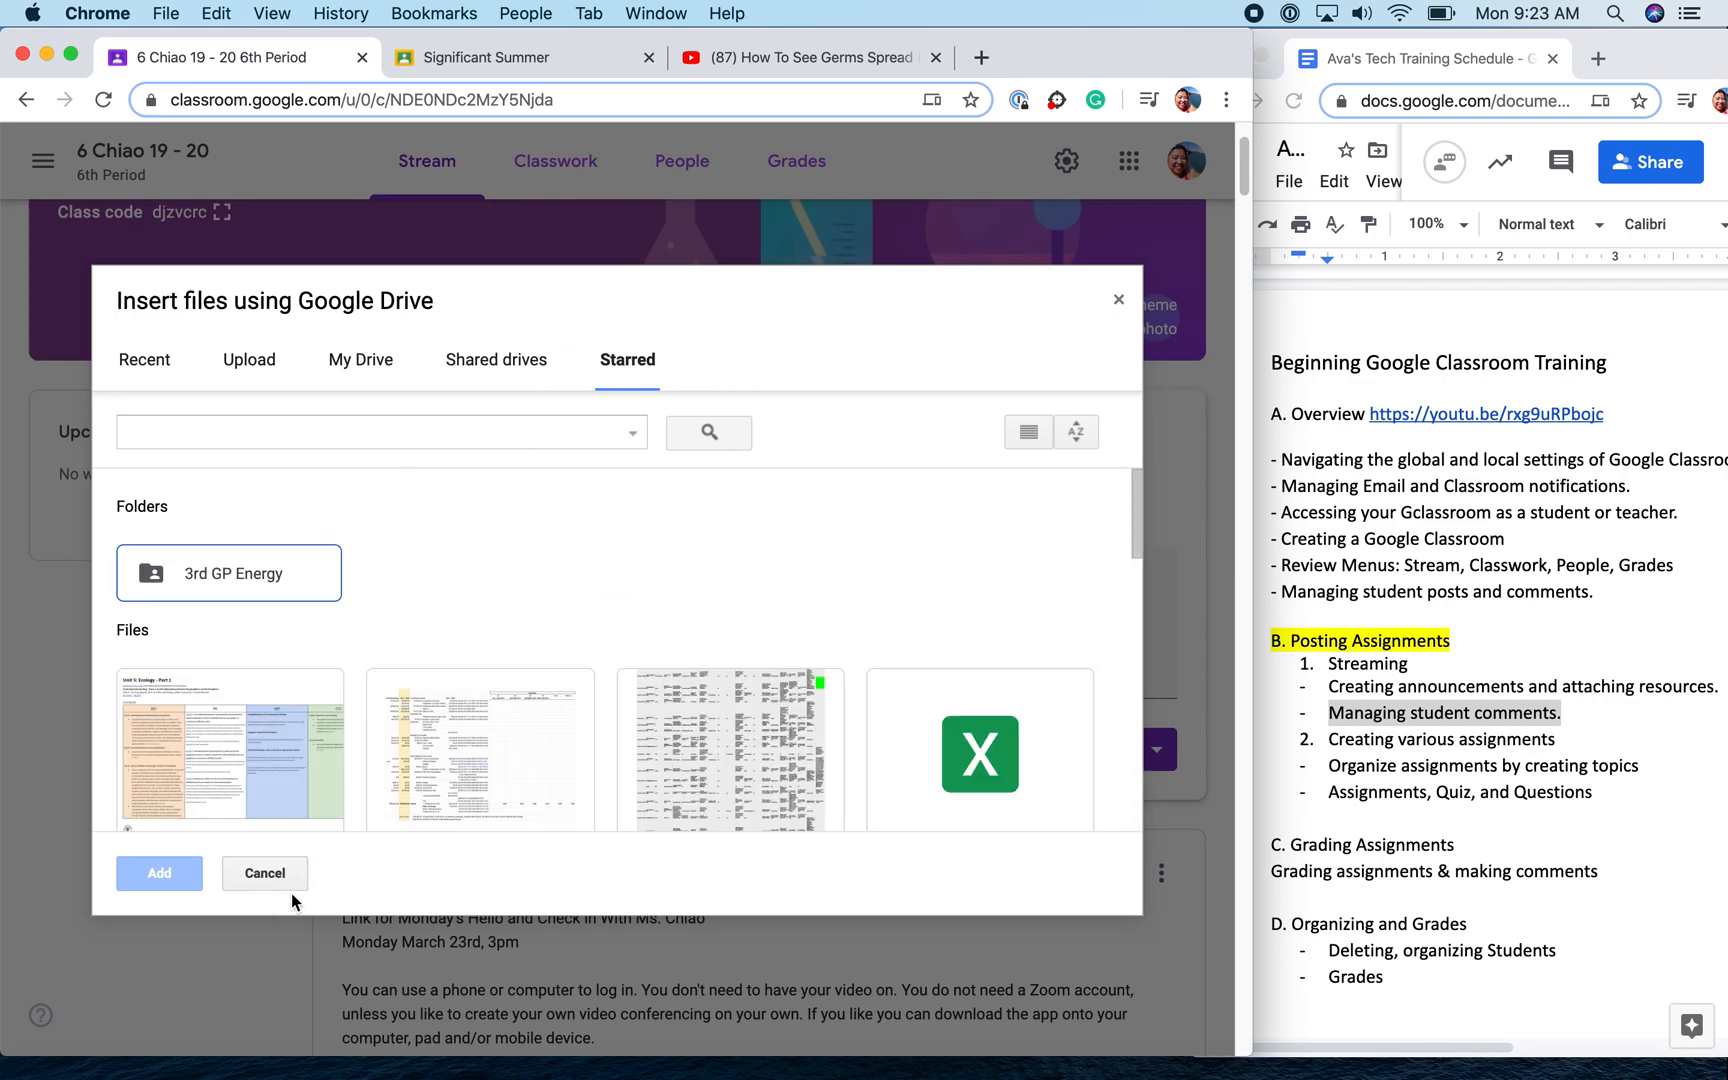
{"action": "left_click", "coordinate": [277, 876]}
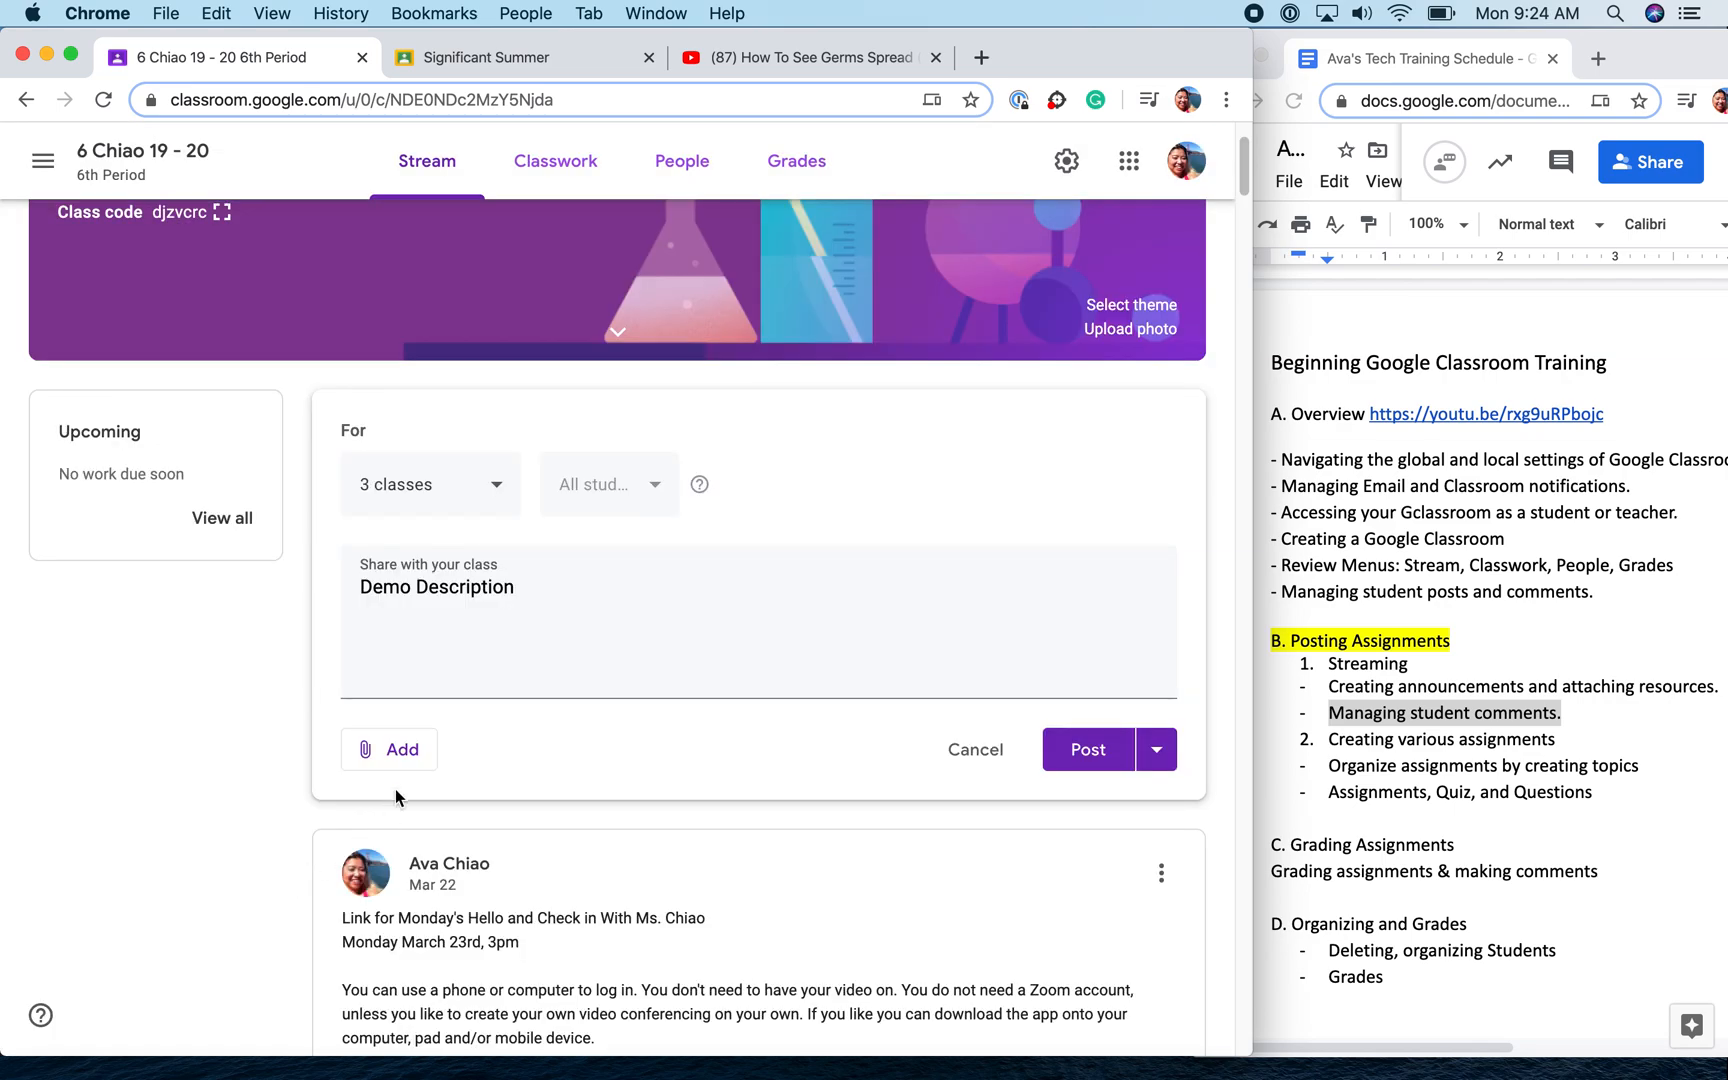
Check how a device file and a web link can be attached to the announcement, cancelling each dialog
{"action": "left_click", "coordinate": [397, 758]}
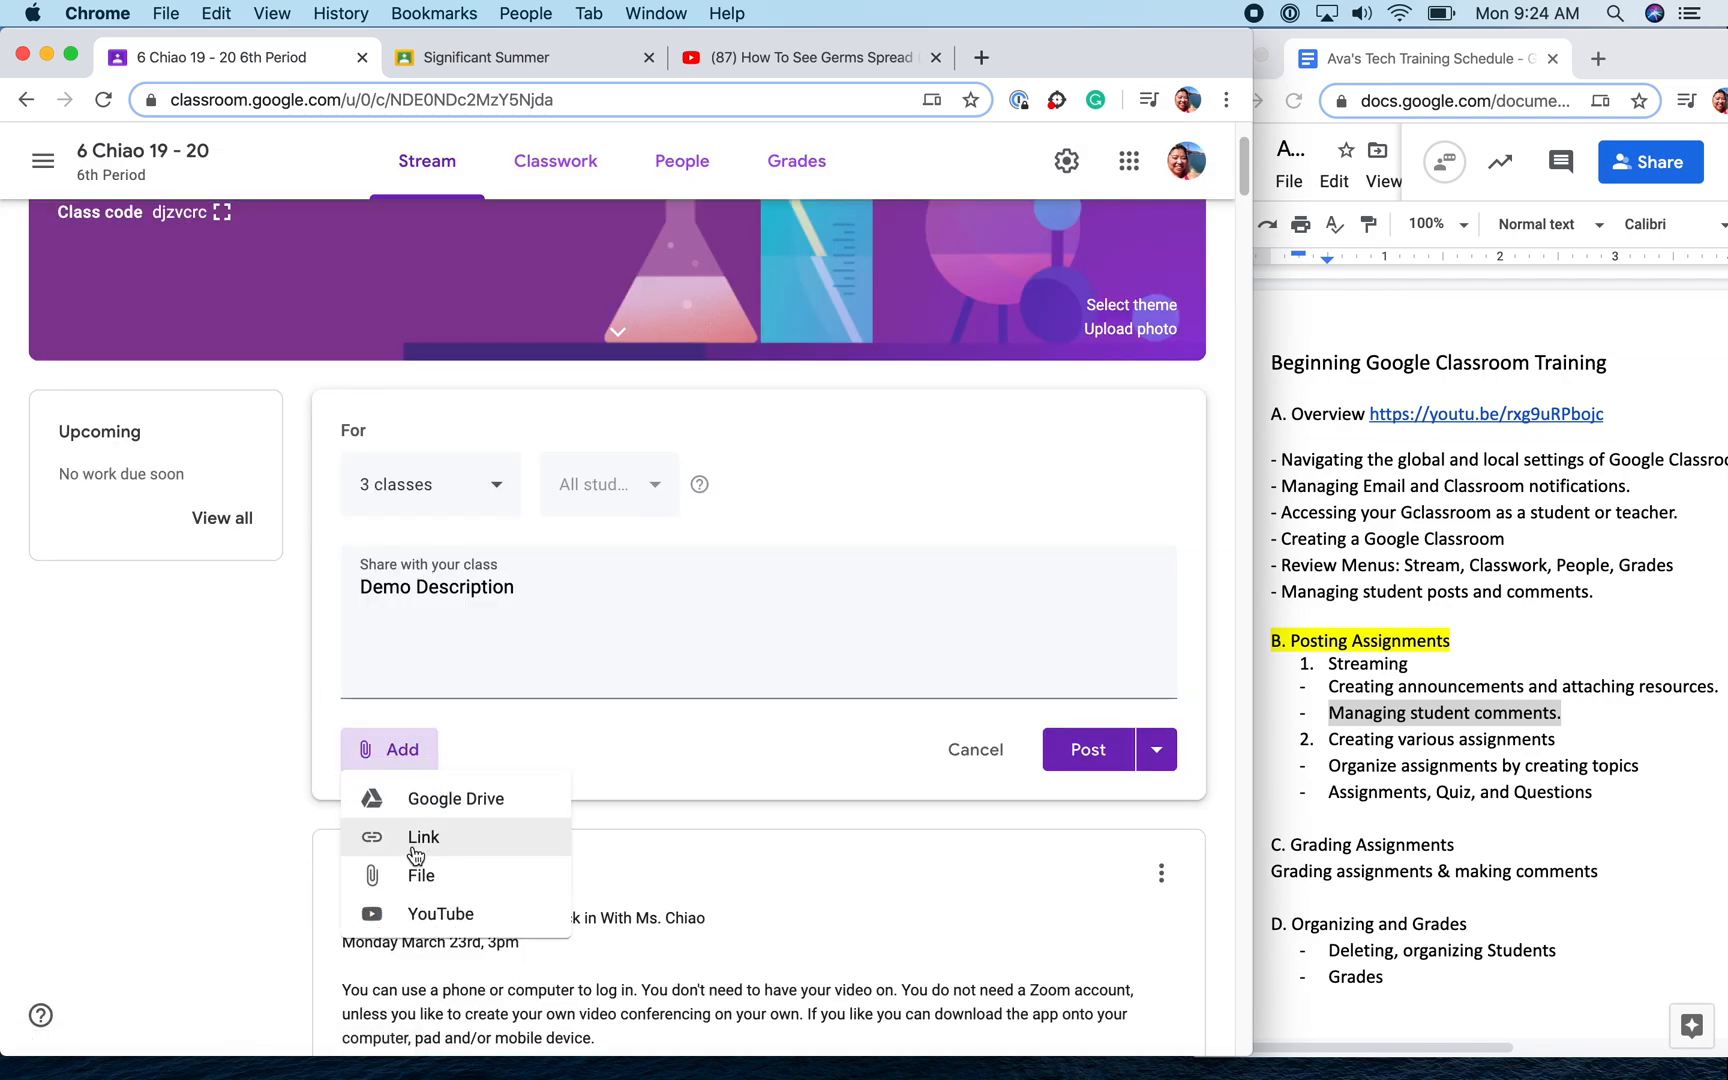
{"action": "left_click", "coordinate": [412, 866]}
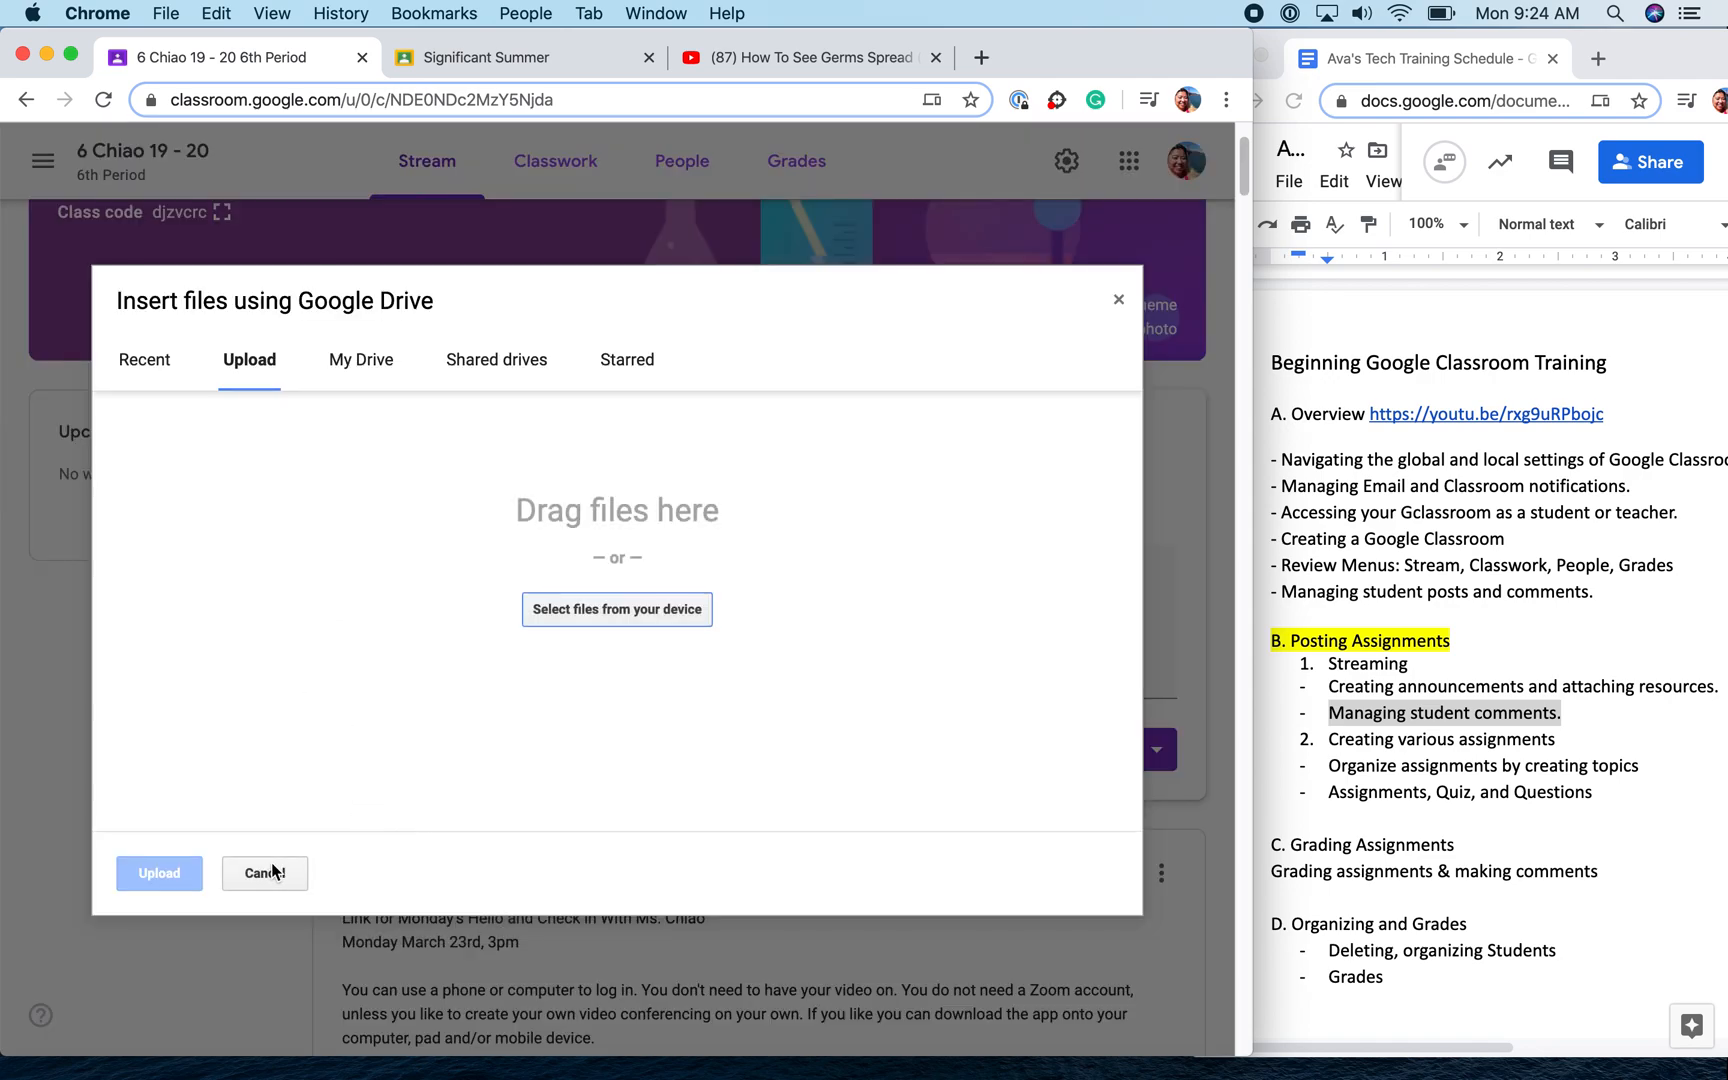
{"action": "left_click", "coordinate": [291, 866]}
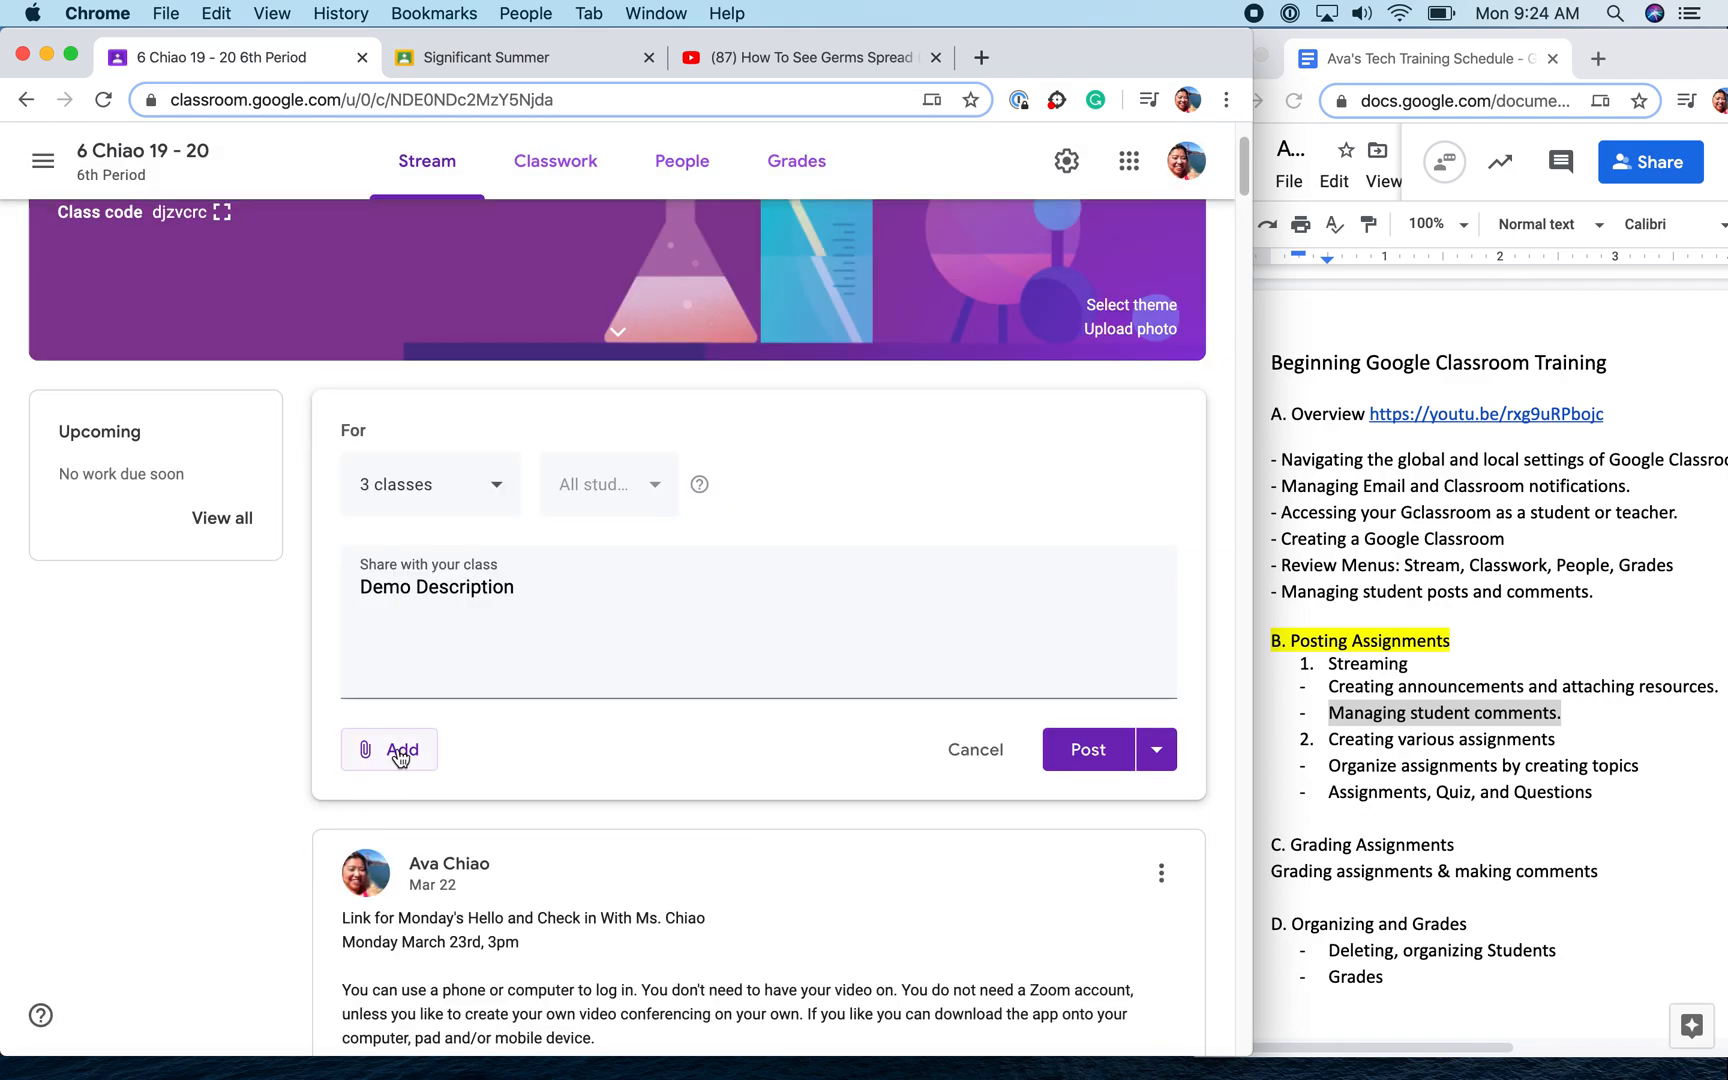
{"action": "left_click", "coordinate": [398, 758]}
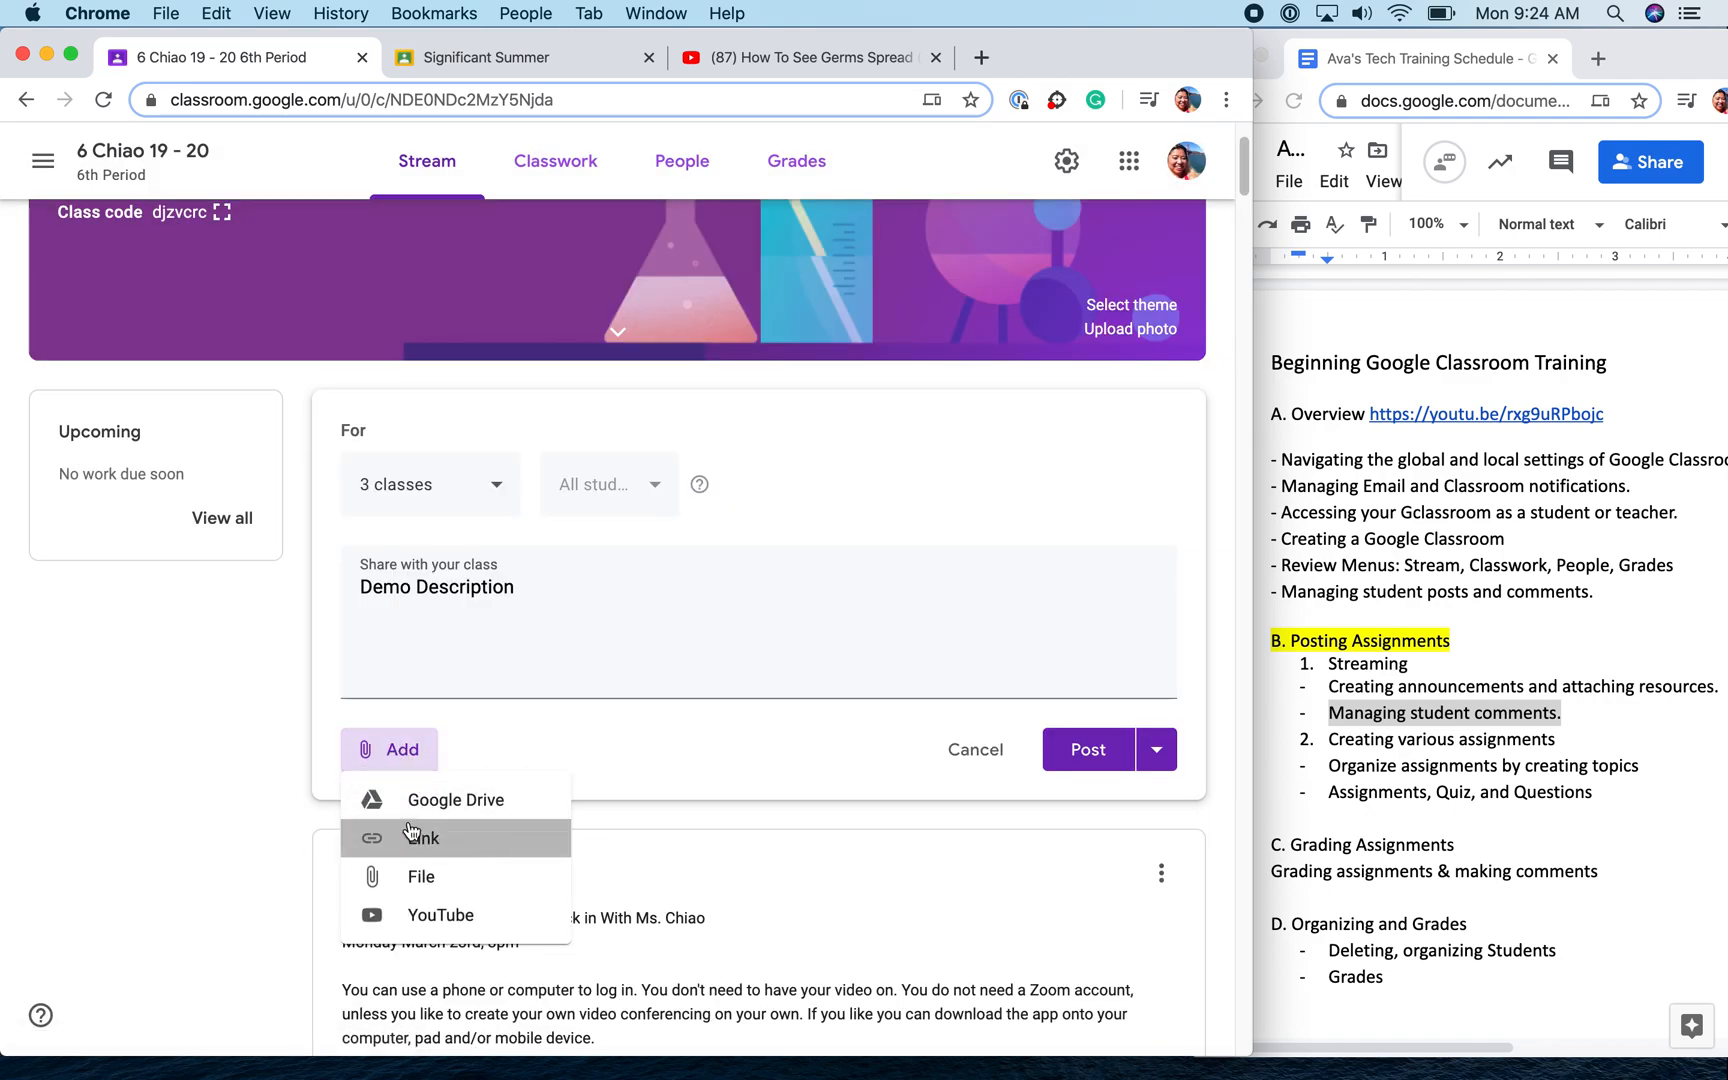
{"action": "left_click", "coordinate": [408, 836]}
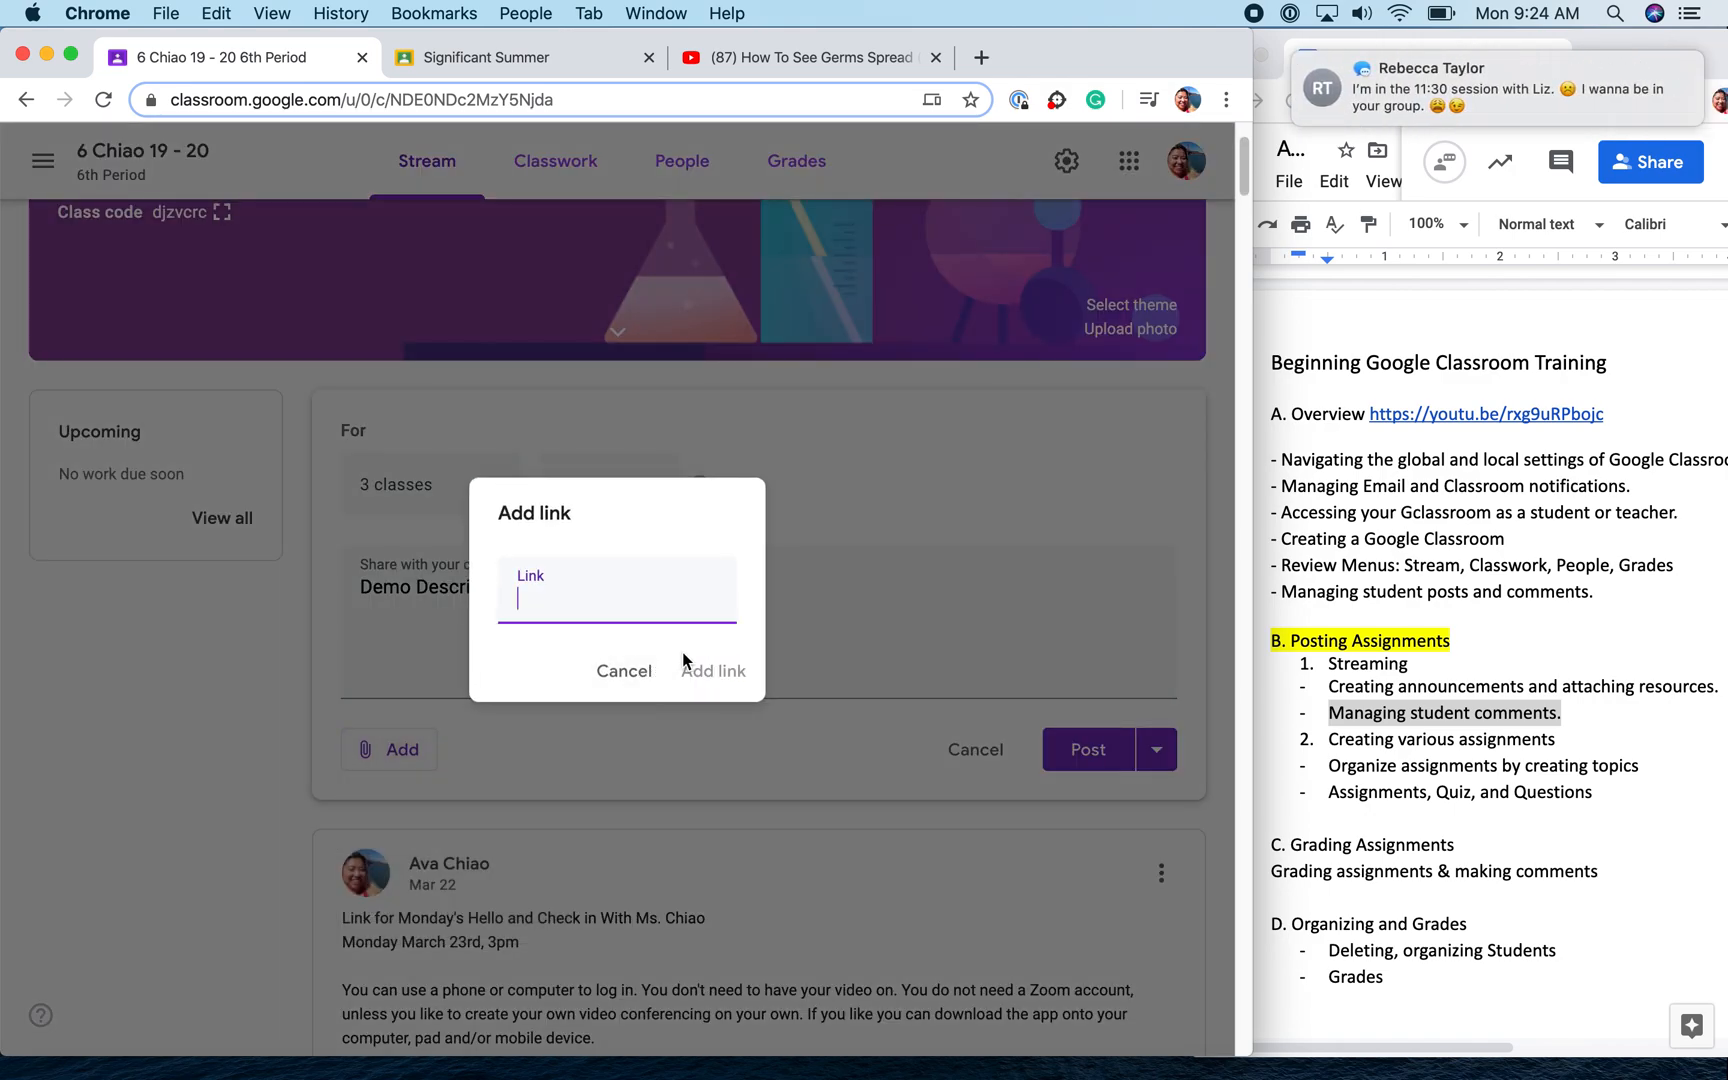
{"action": "left_click", "coordinate": [610, 684]}
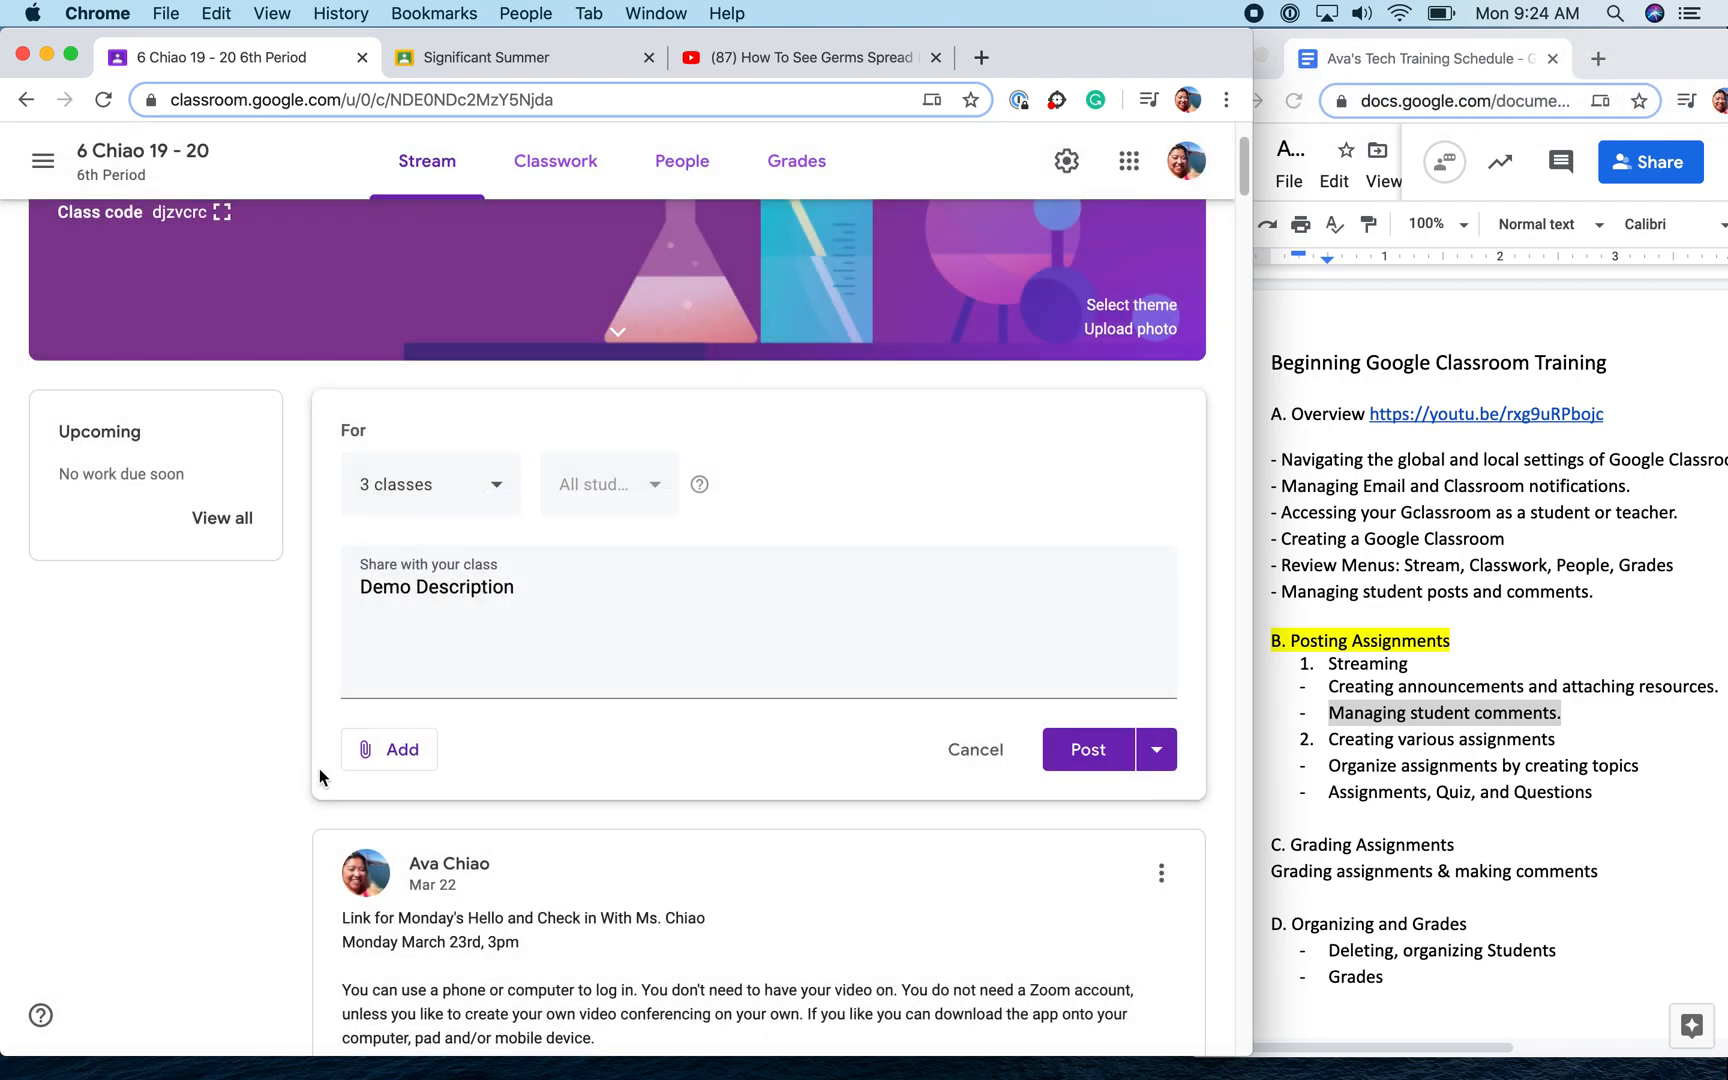
Search YouTube for "How Germs Spread by Mark Rober" and attach the video "How To See Germs Spread (Coronavirus)" to the announcement
{"action": "left_click", "coordinate": [398, 770]}
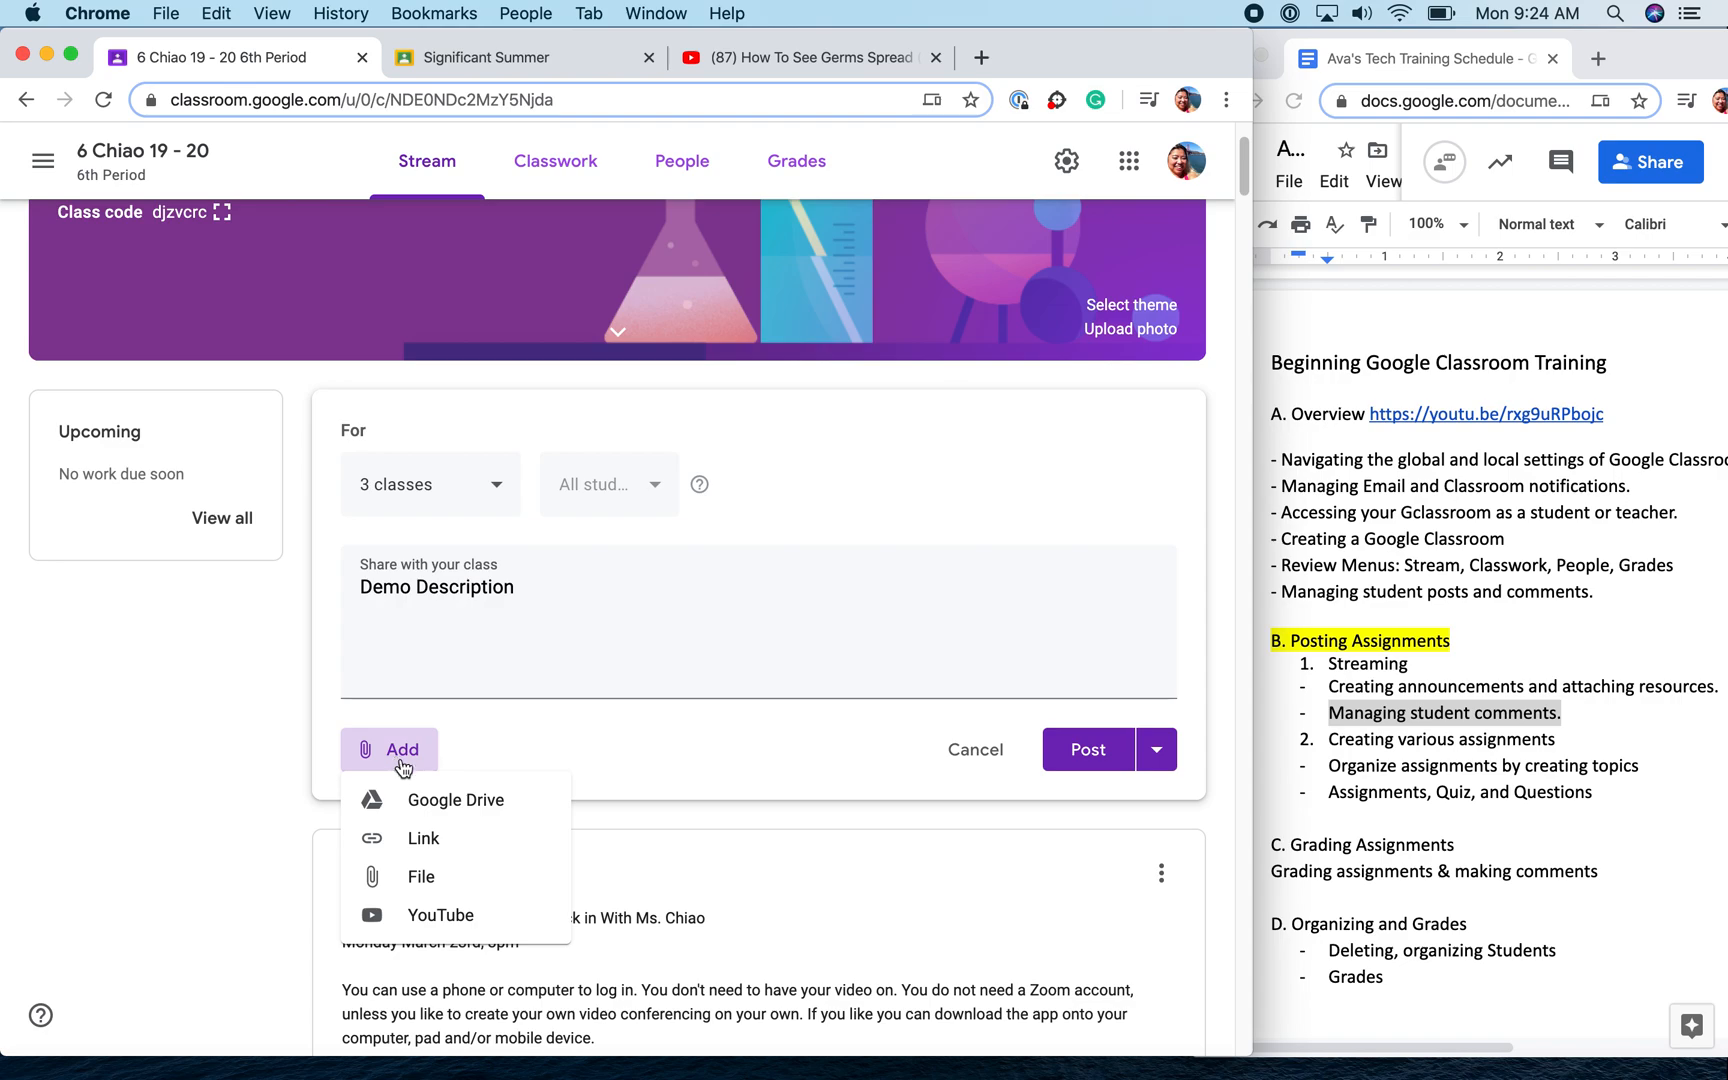
{"action": "left_click", "coordinate": [455, 916]}
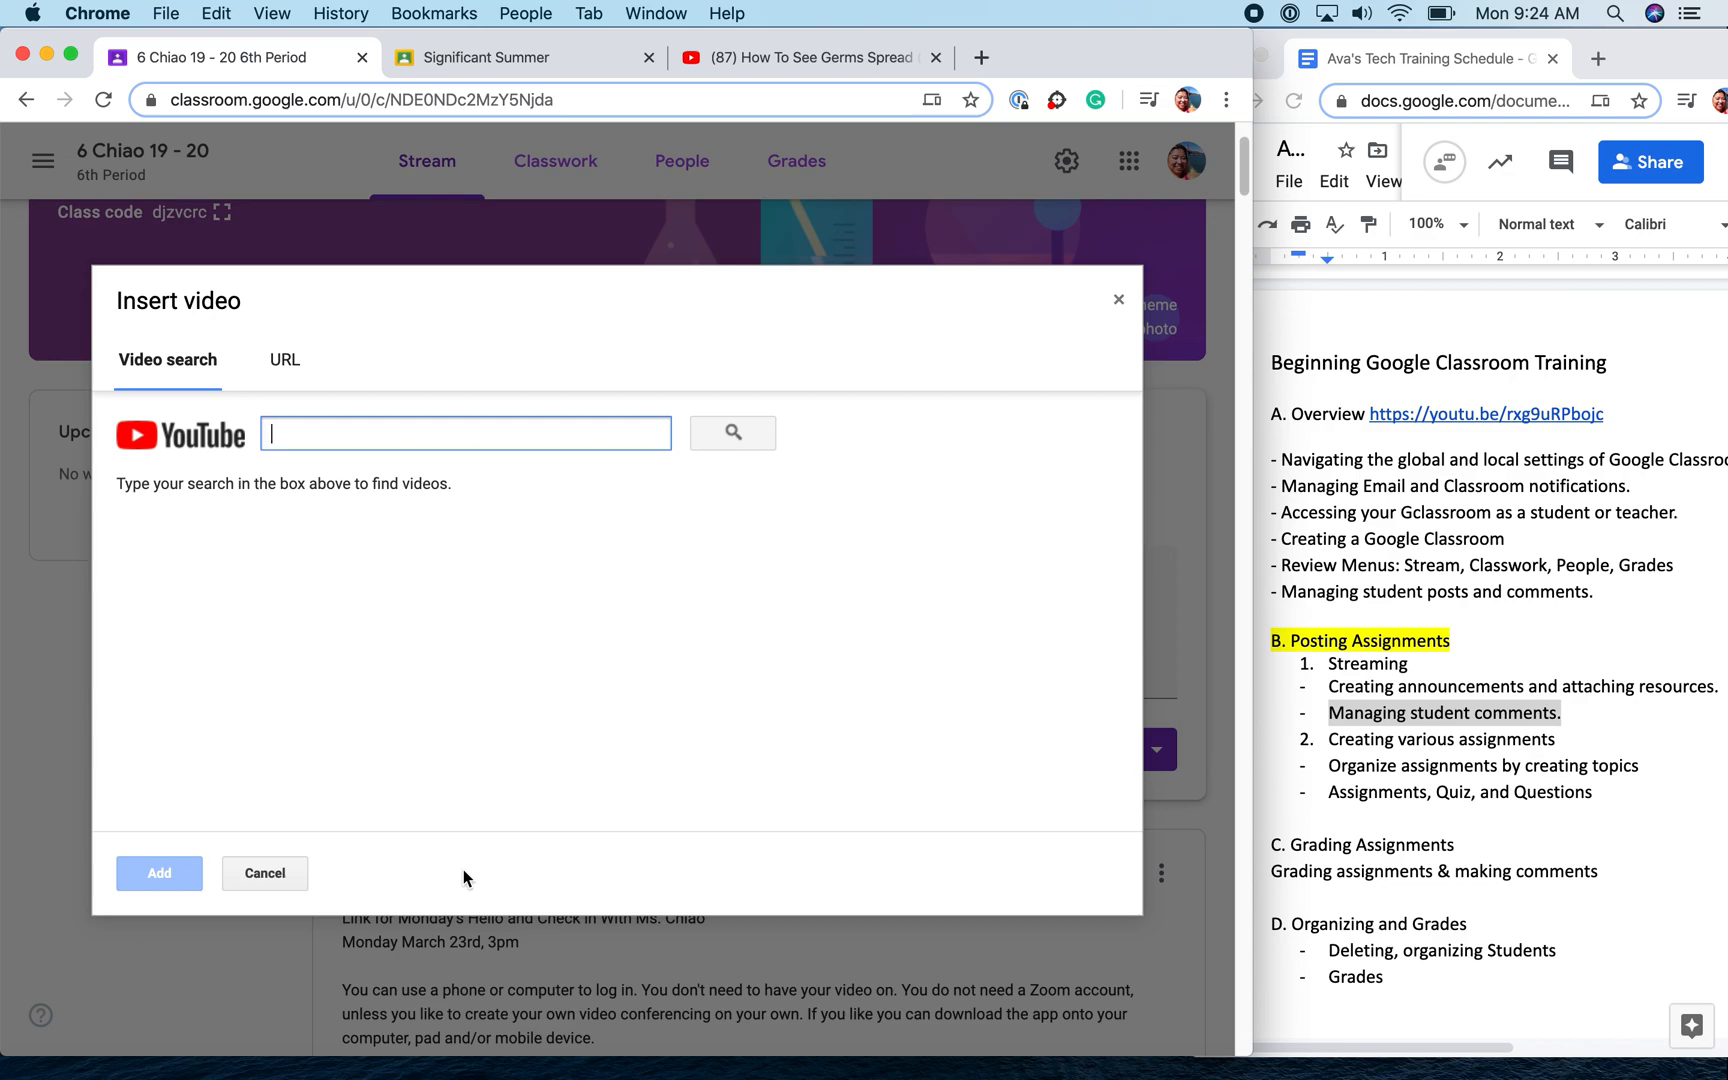
{"action": "type", "text": "How Germs Spread by Mark Rober"}
{"action": "key", "text": "Return"}
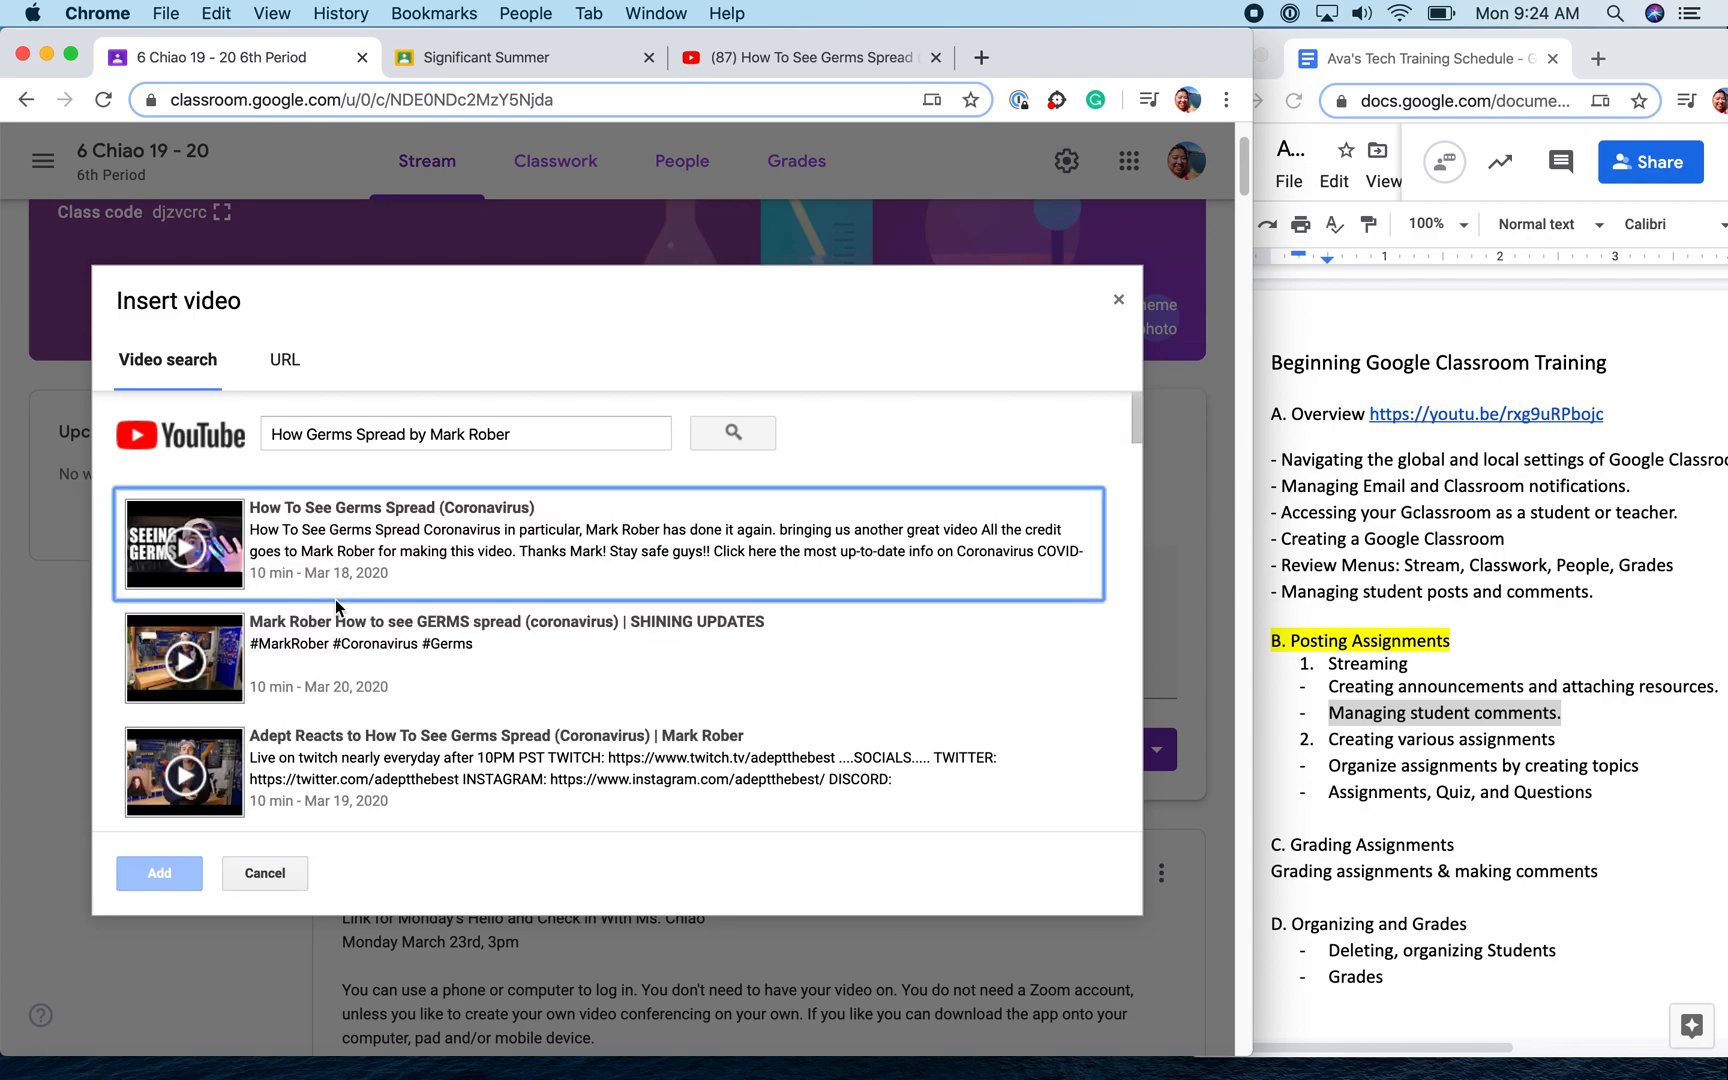
{"action": "scroll", "coordinate": [395, 740], "scroll_direction": "down", "scroll_amount": 1}
{"action": "scroll", "coordinate": [395, 740], "scroll_direction": "up", "scroll_amount": 1}
{"action": "left_click", "coordinate": [325, 556]}
{"action": "left_click", "coordinate": [276, 560]}
{"action": "right_click", "coordinate": [276, 553]}
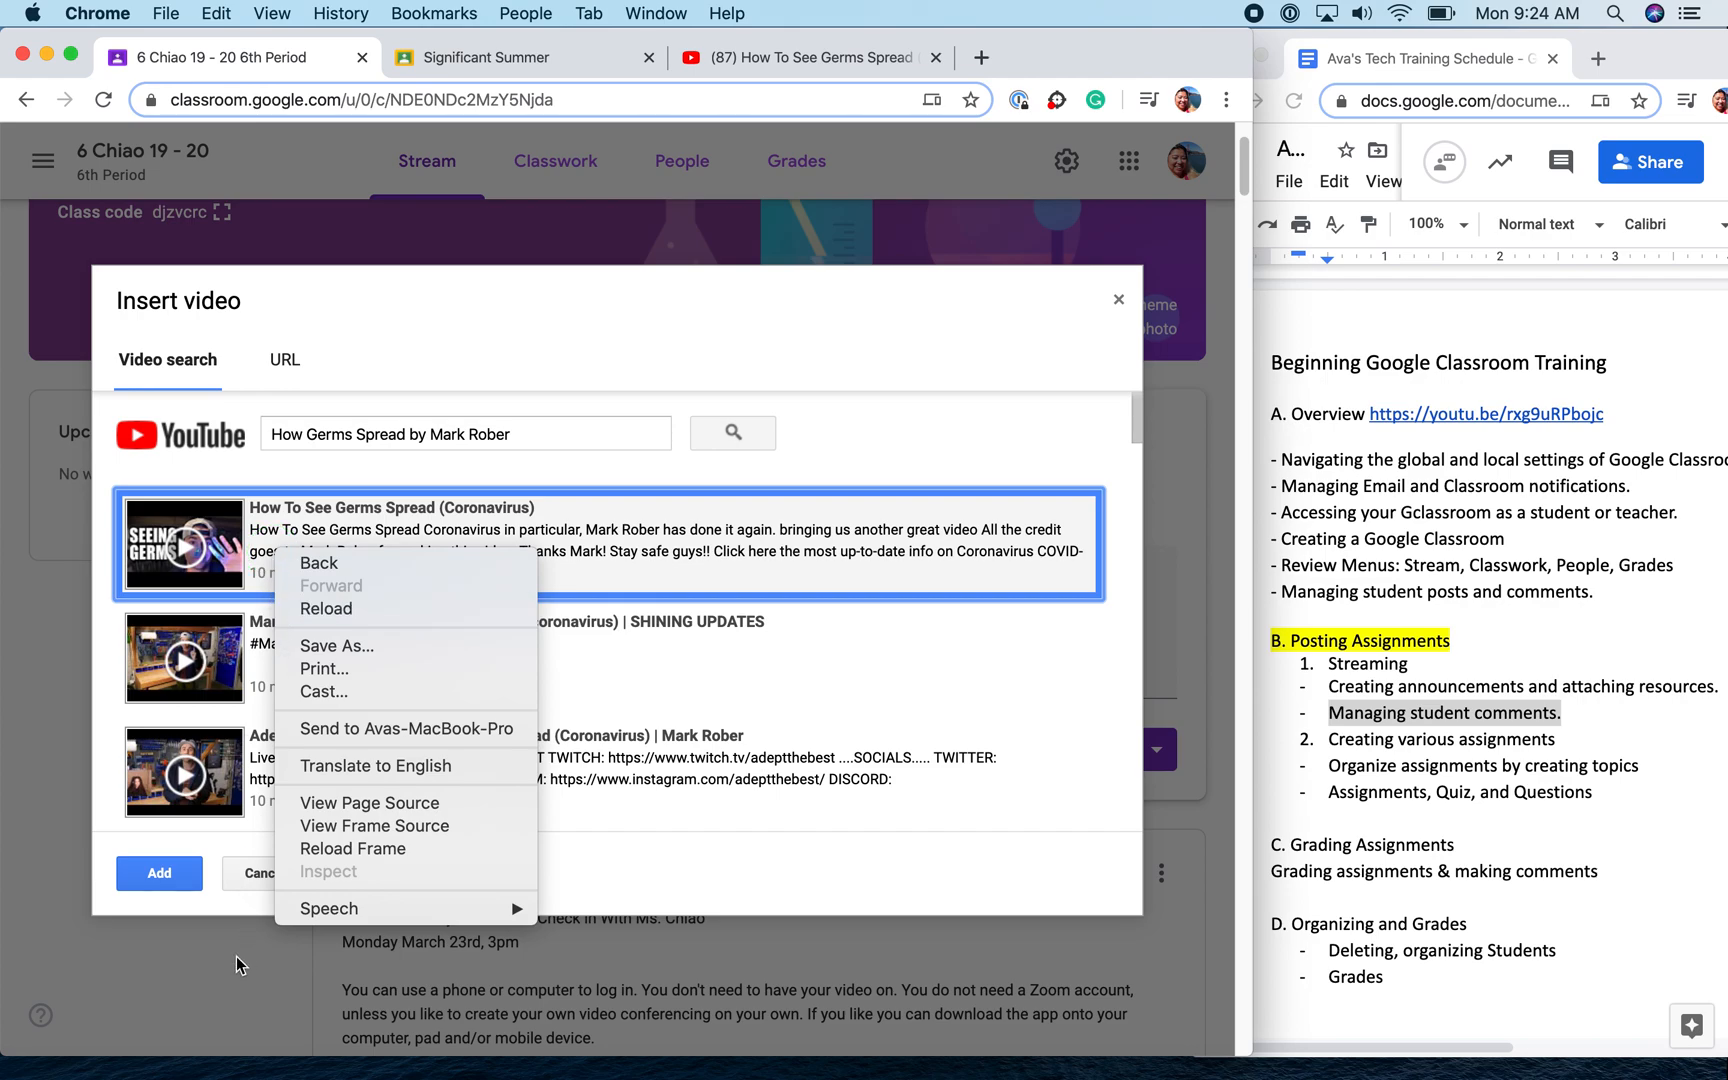
{"action": "left_click", "coordinate": [188, 885]}
{"action": "left_click", "coordinate": [188, 885]}
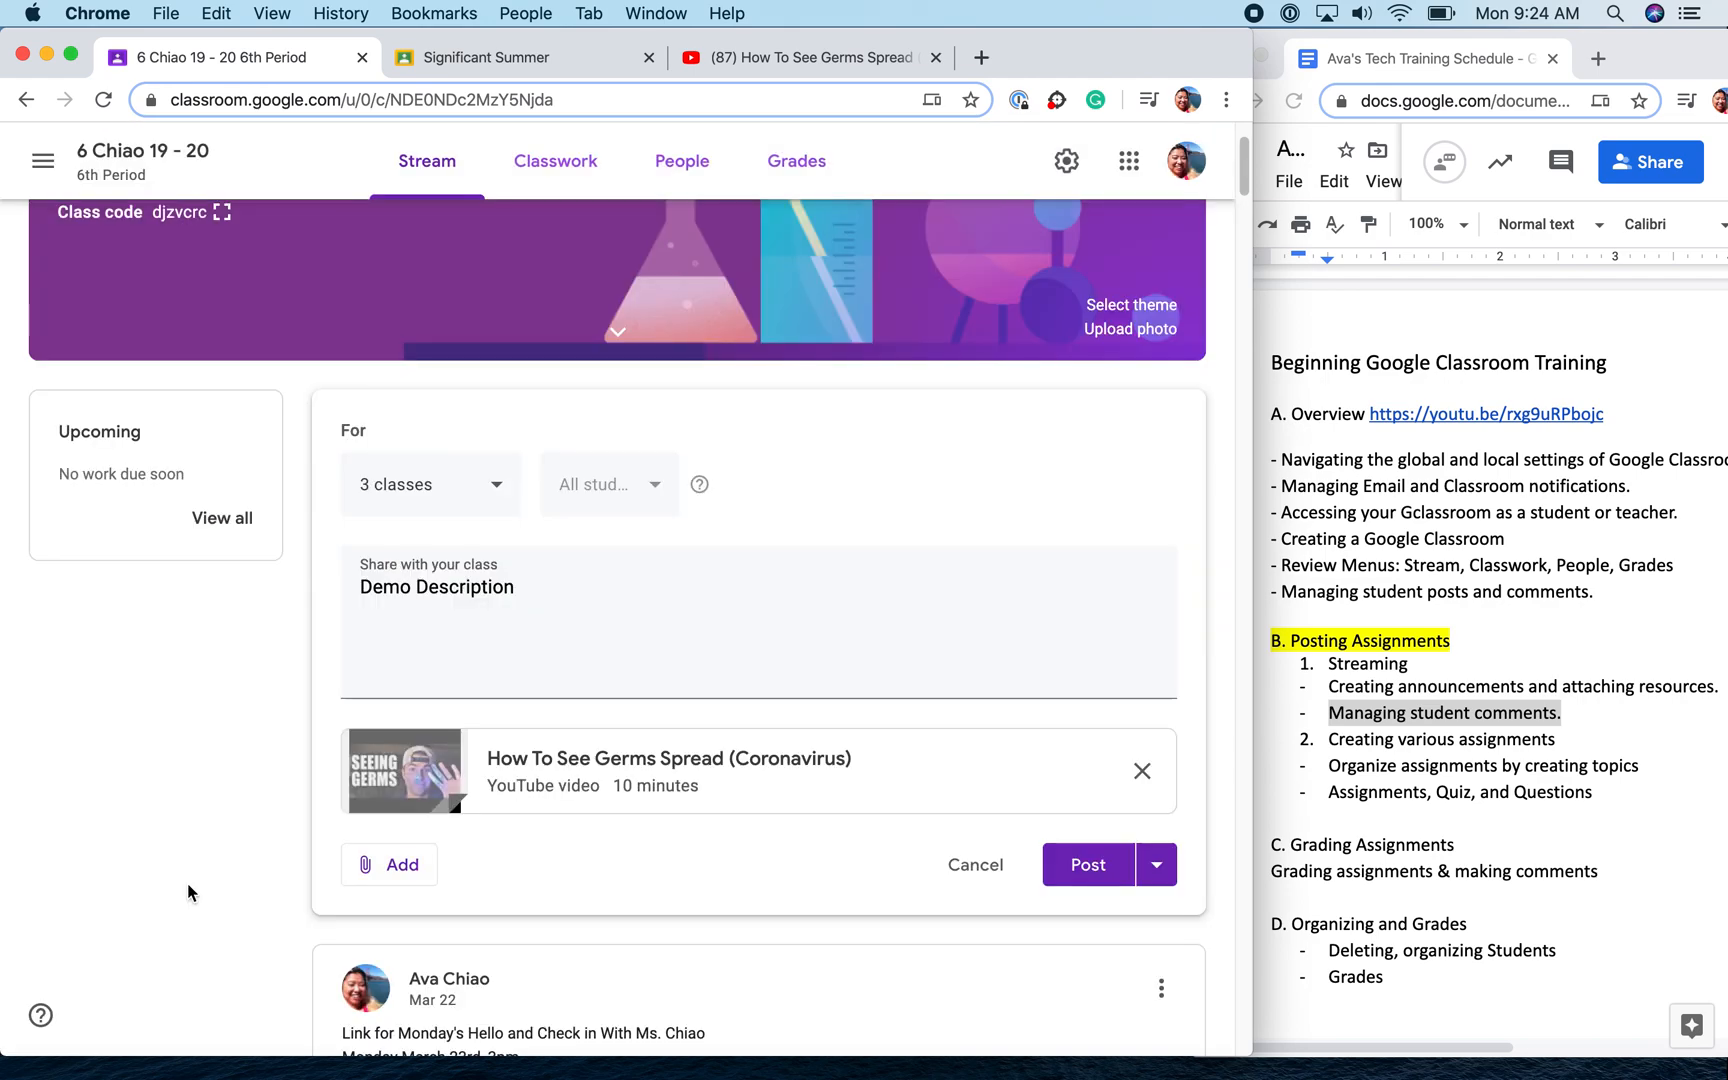
Open the attached video in a new tab, pause it, check which channel published it, and close that tab
{"action": "right_click", "coordinate": [536, 776]}
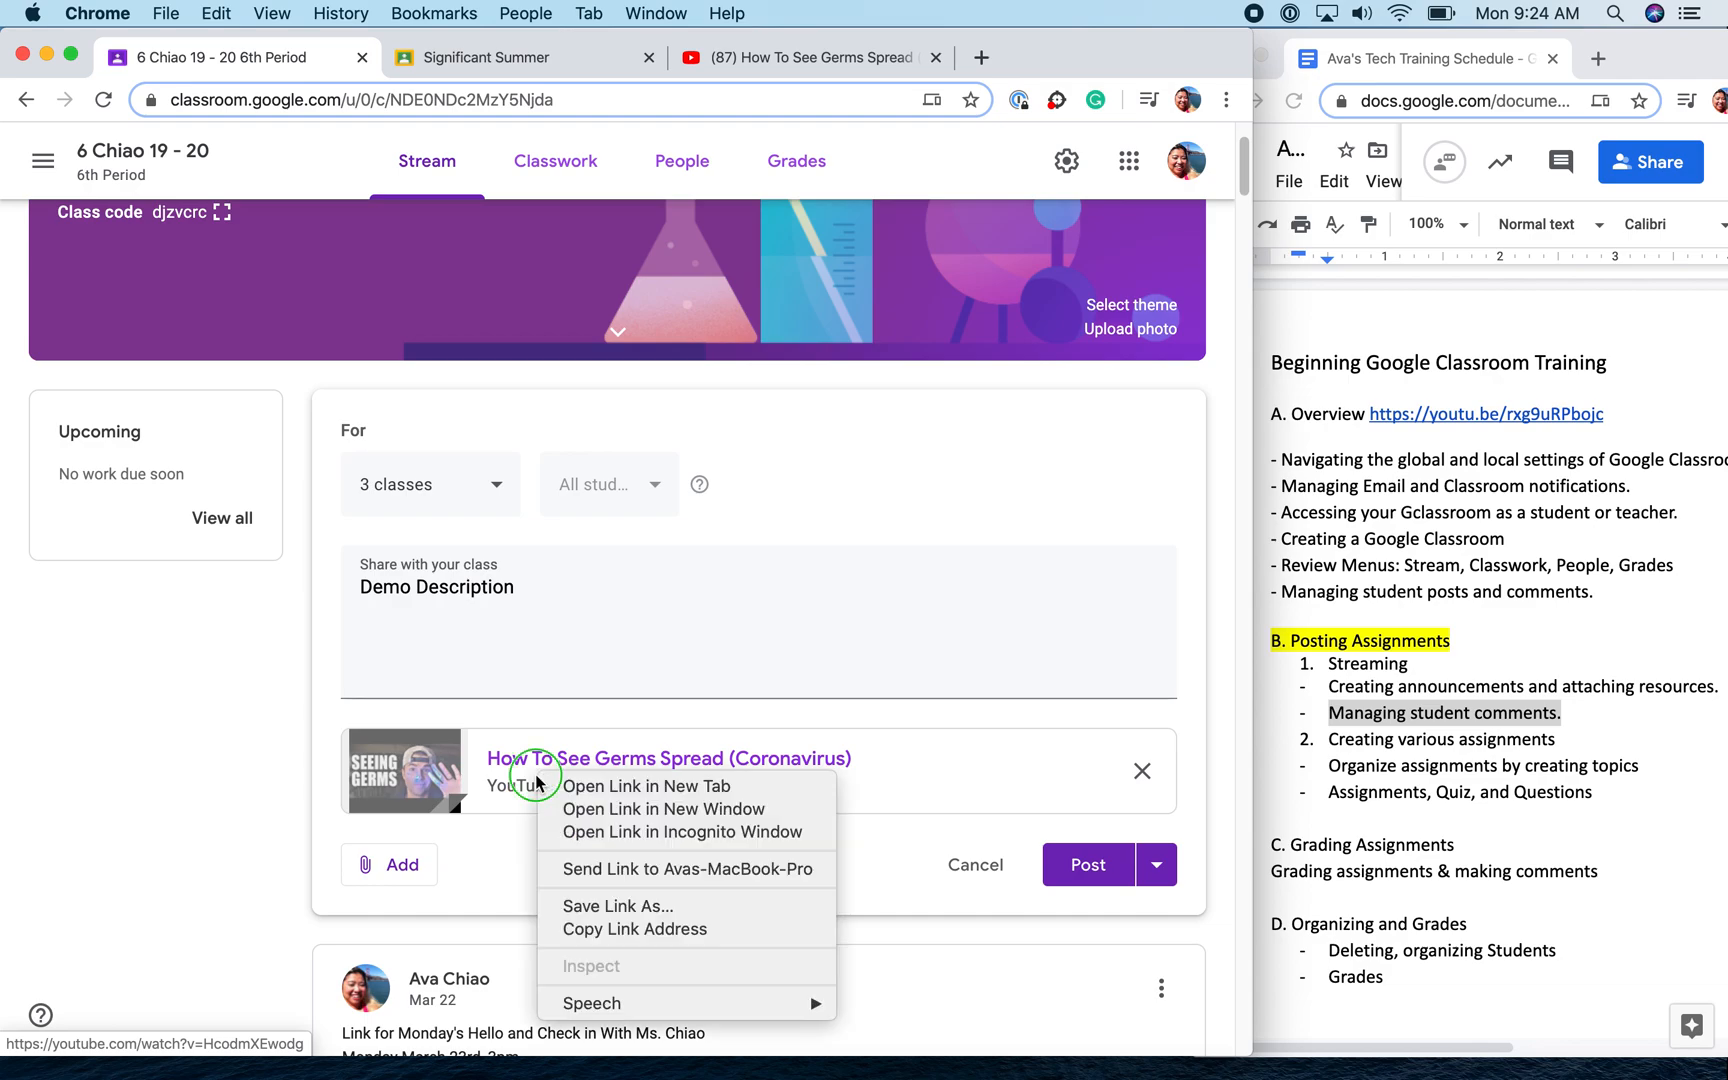
{"action": "left_click", "coordinate": [584, 787]}
{"action": "left_click", "coordinate": [479, 52]}
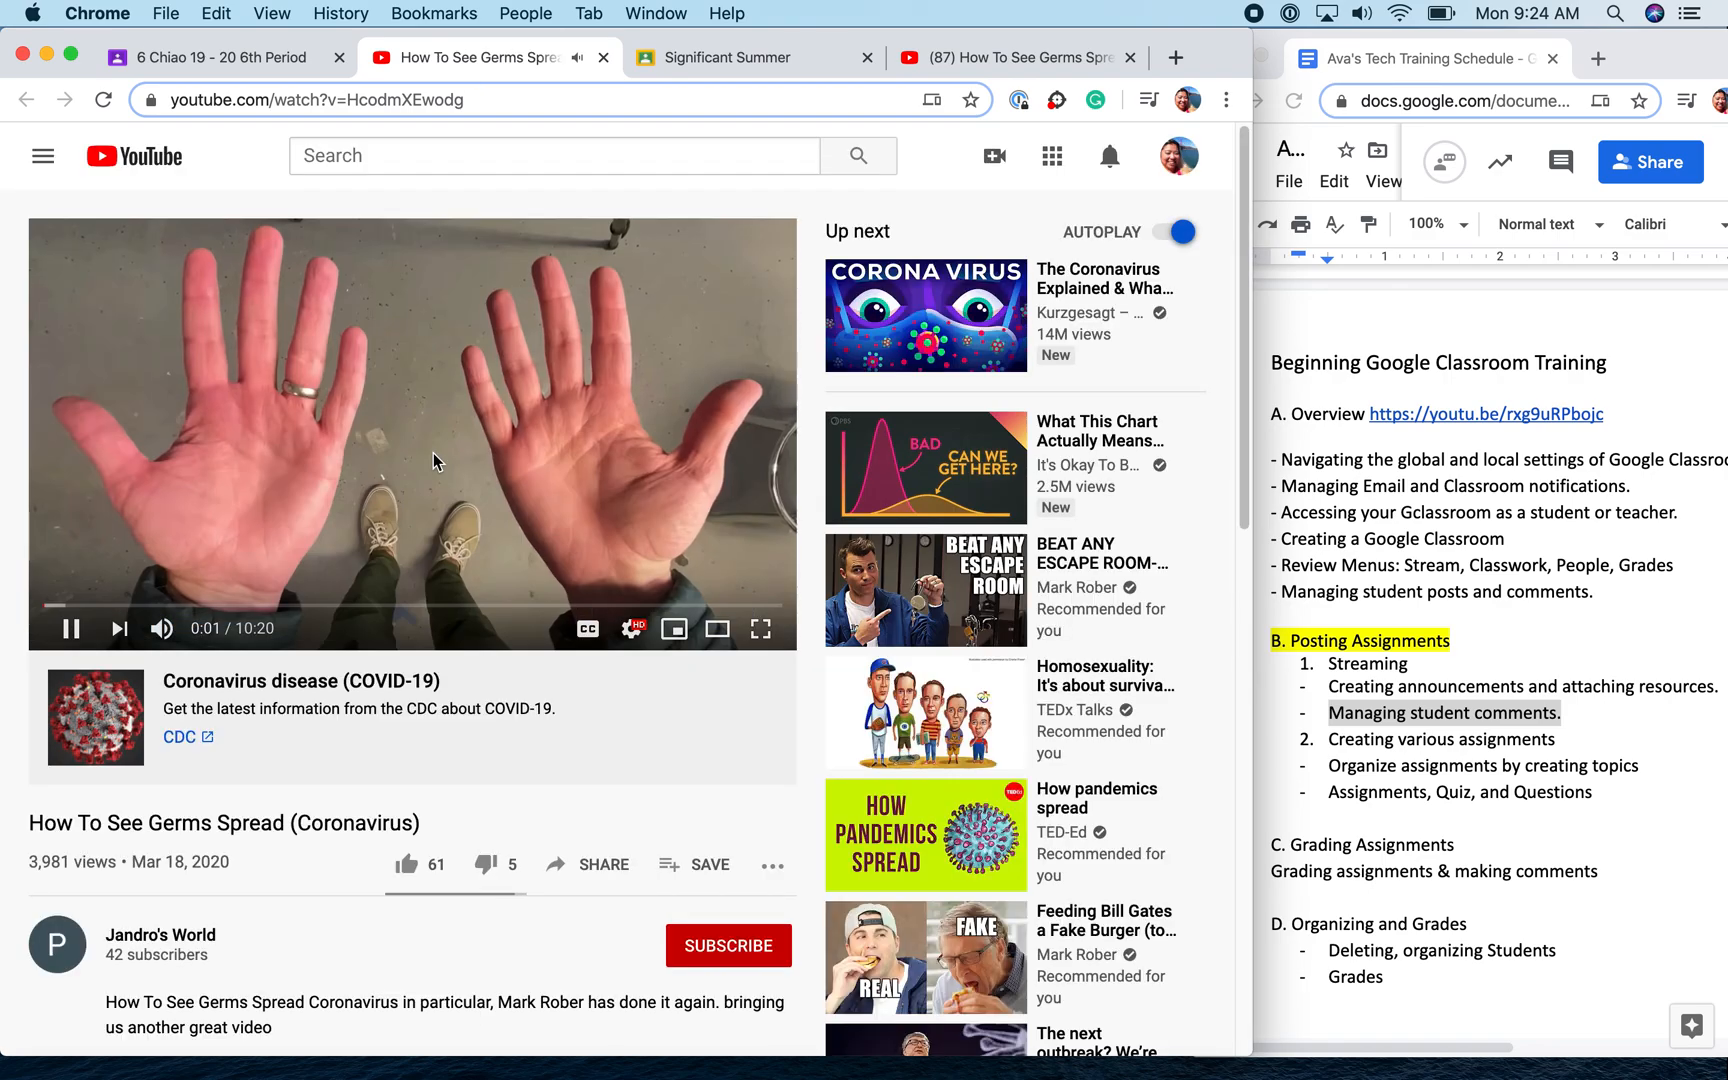
{"action": "left_click", "coordinate": [70, 628]}
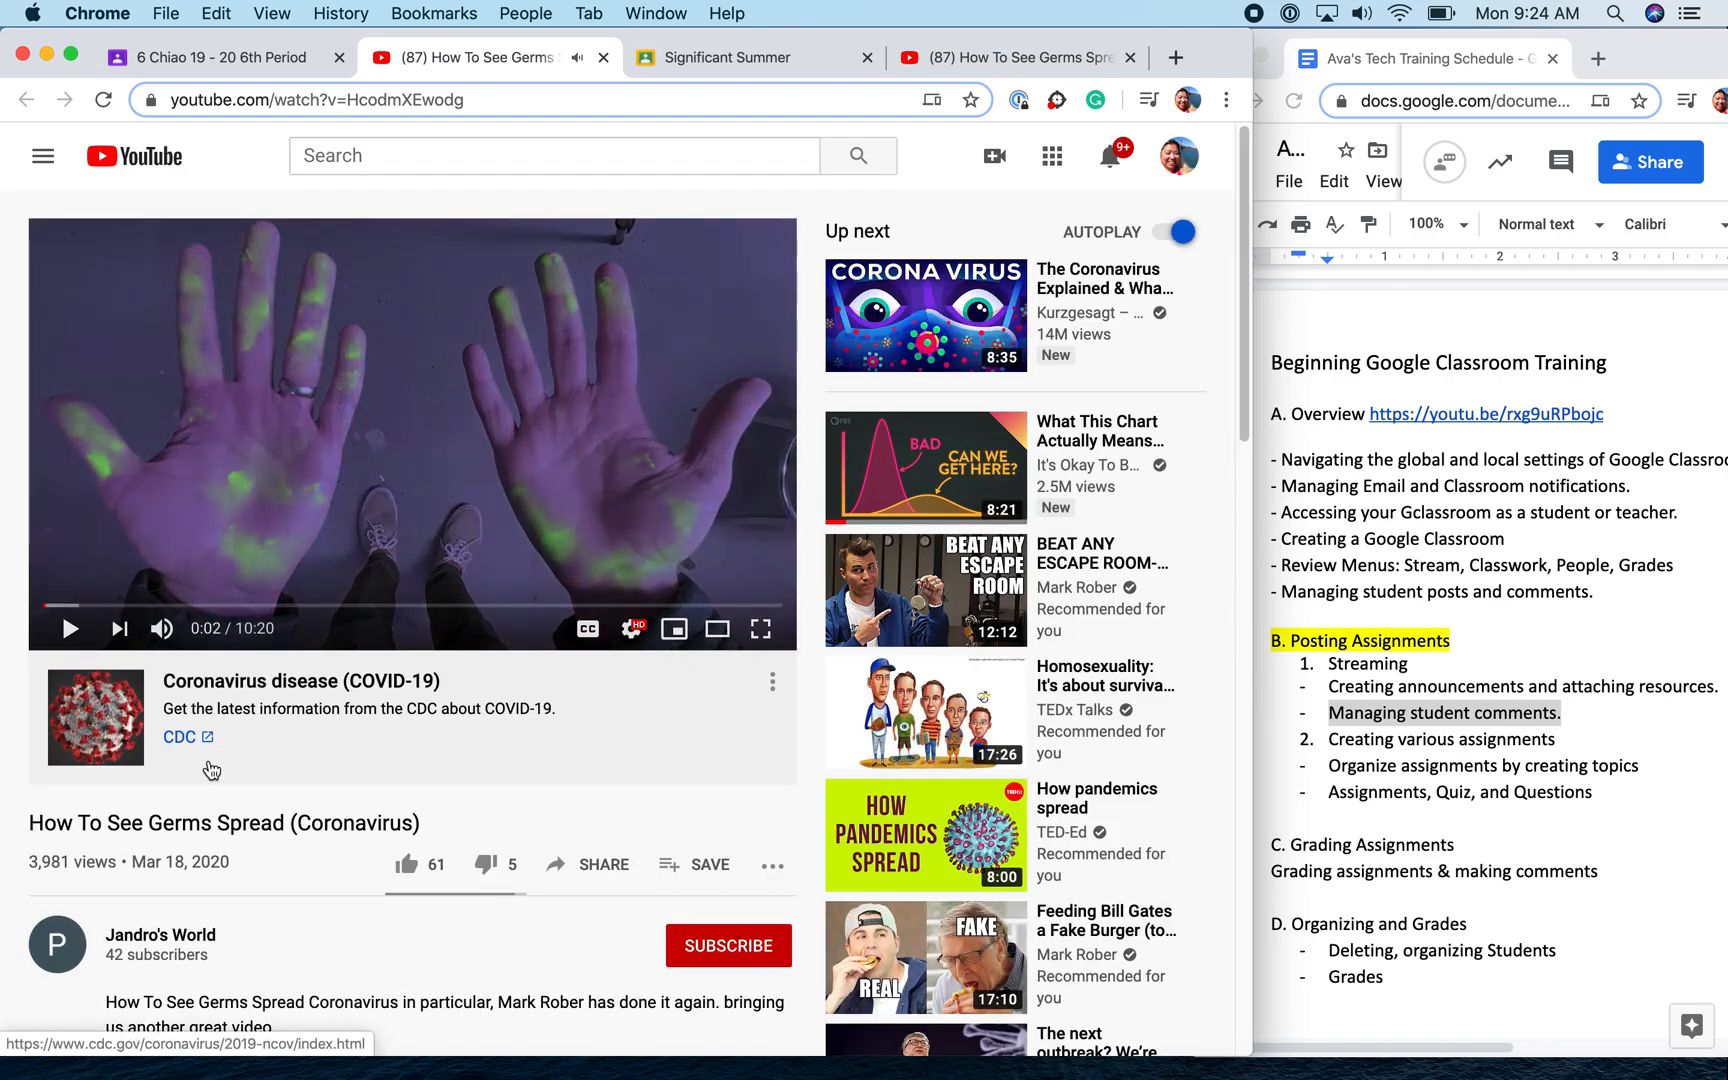
{"action": "left_click_drag", "start_coordinate": [220, 935], "coordinate": [72, 930]}
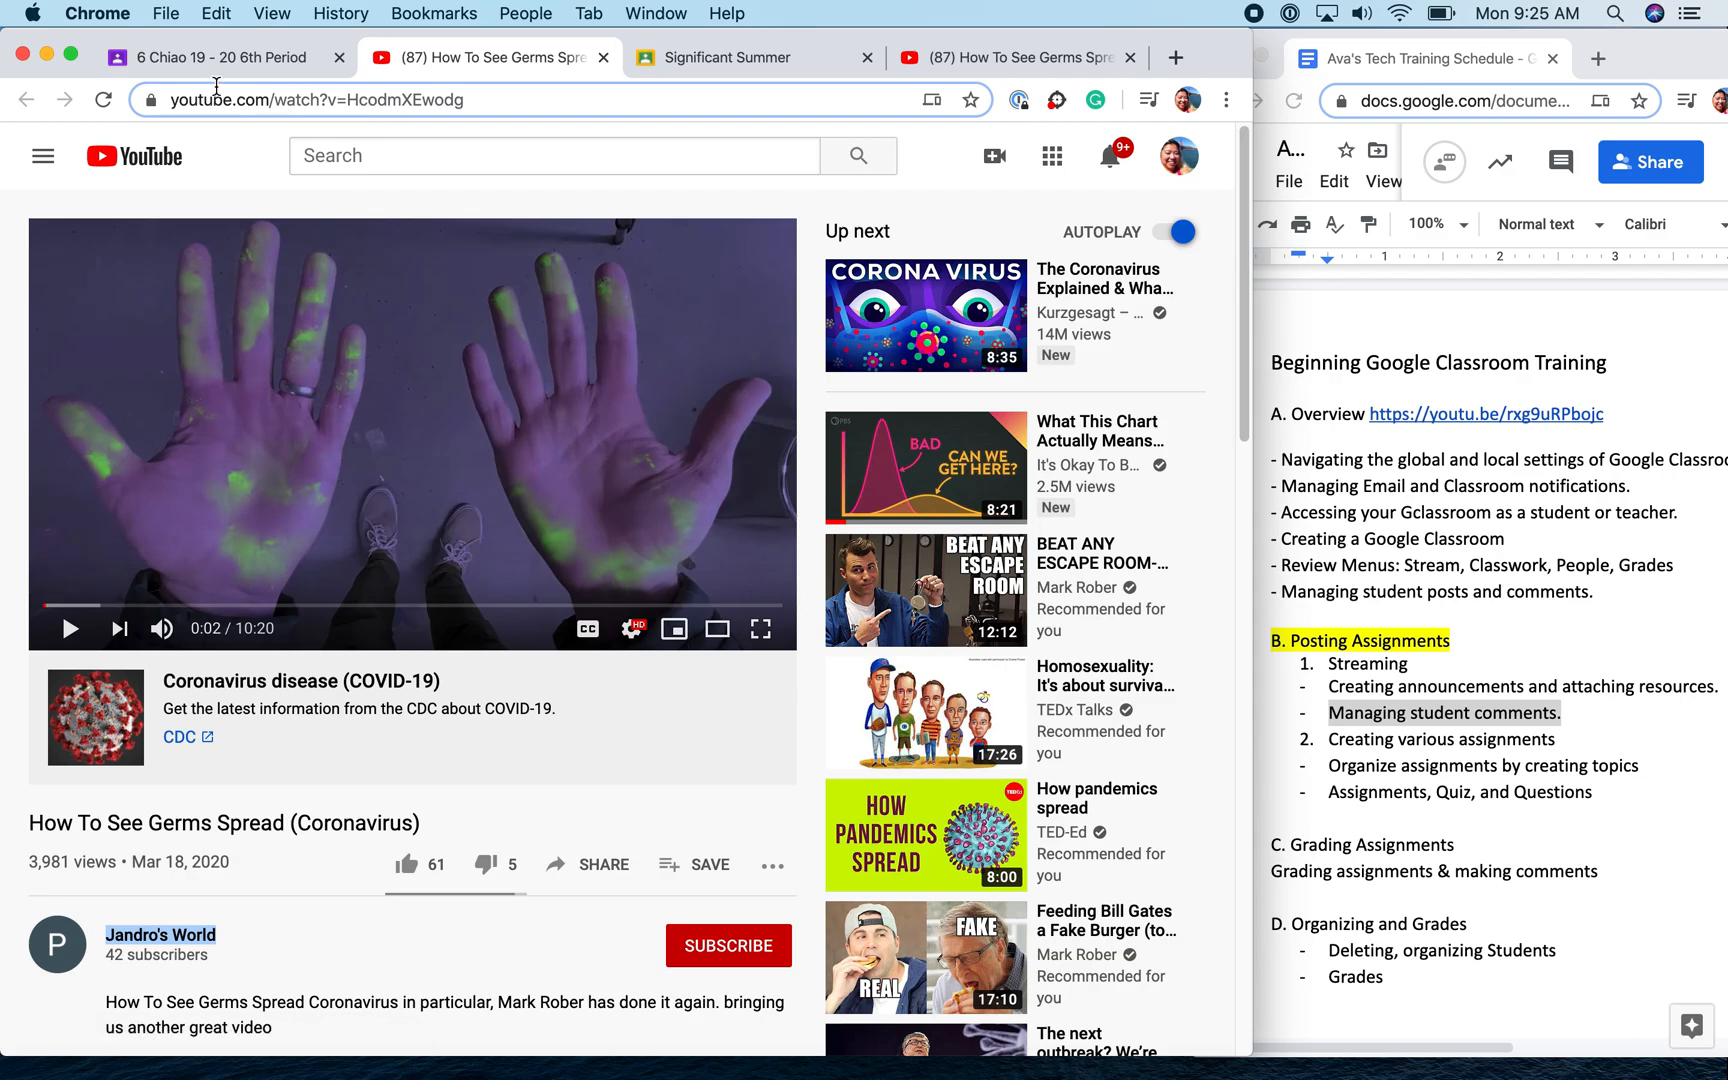
{"action": "left_click", "coordinate": [603, 60]}
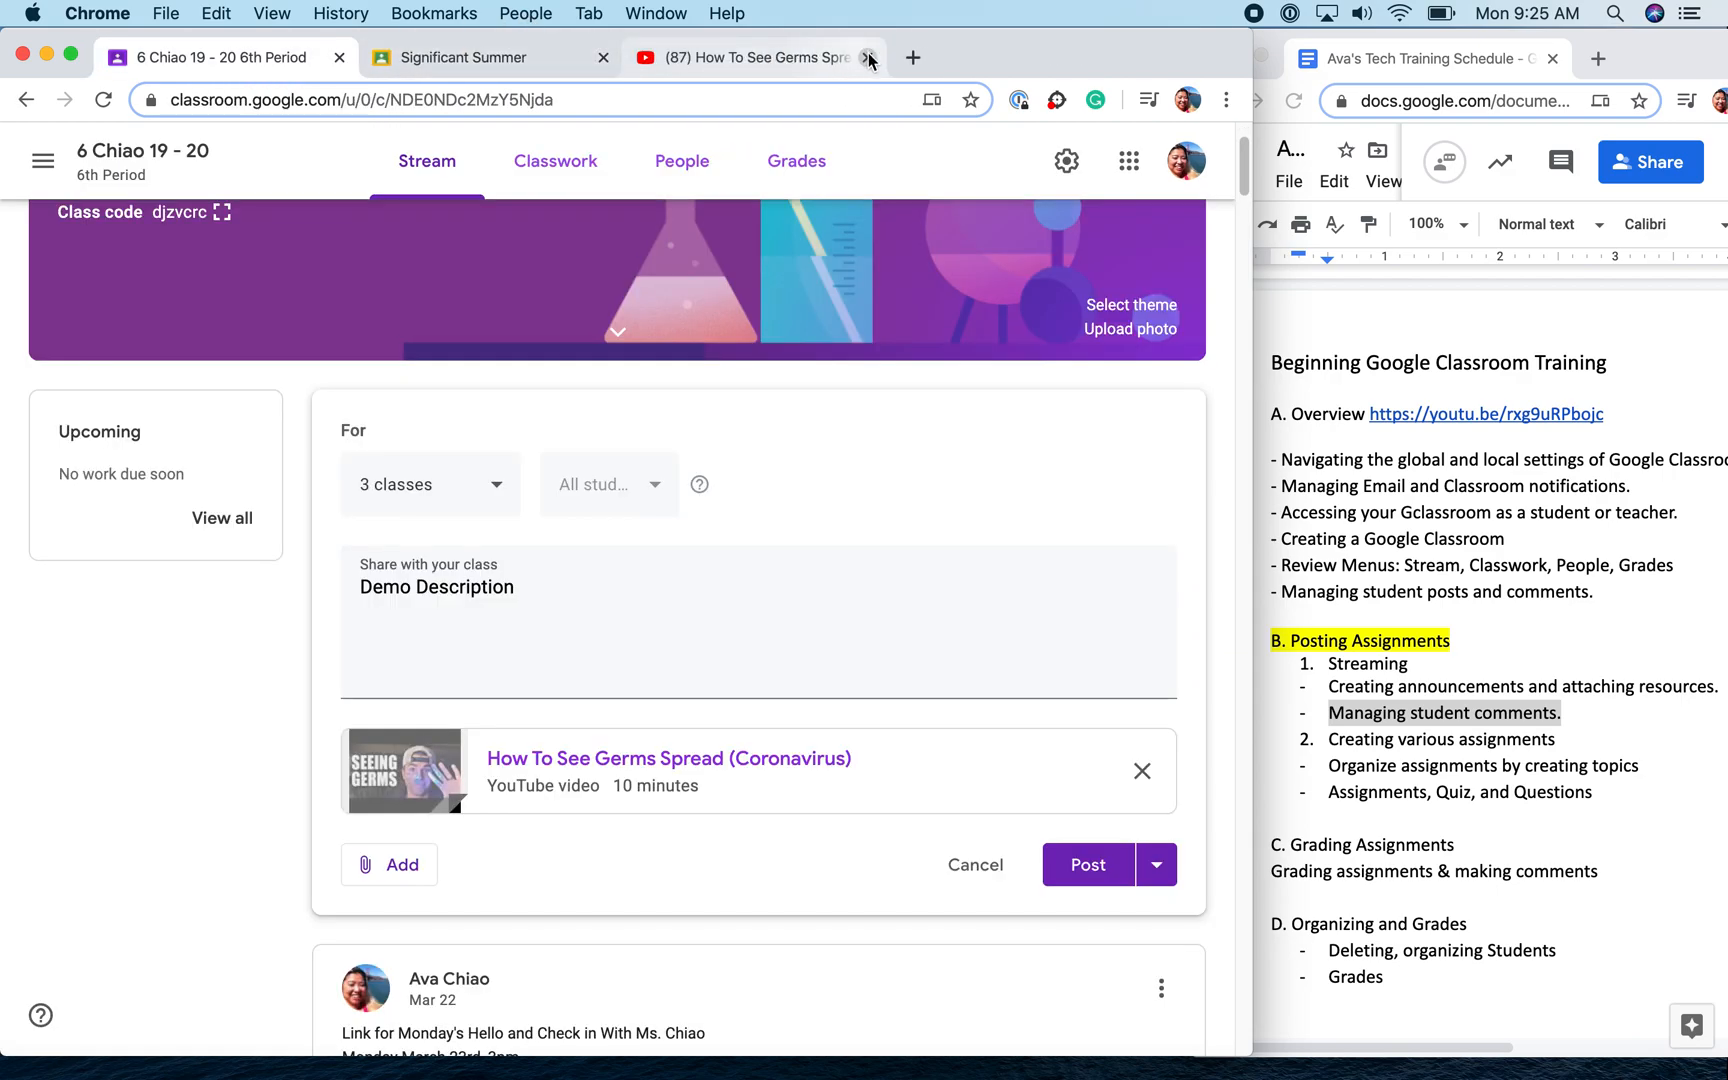
Close the remaining YouTube tab and remove the attached germs video from the announcement
{"action": "left_click", "coordinate": [868, 58]}
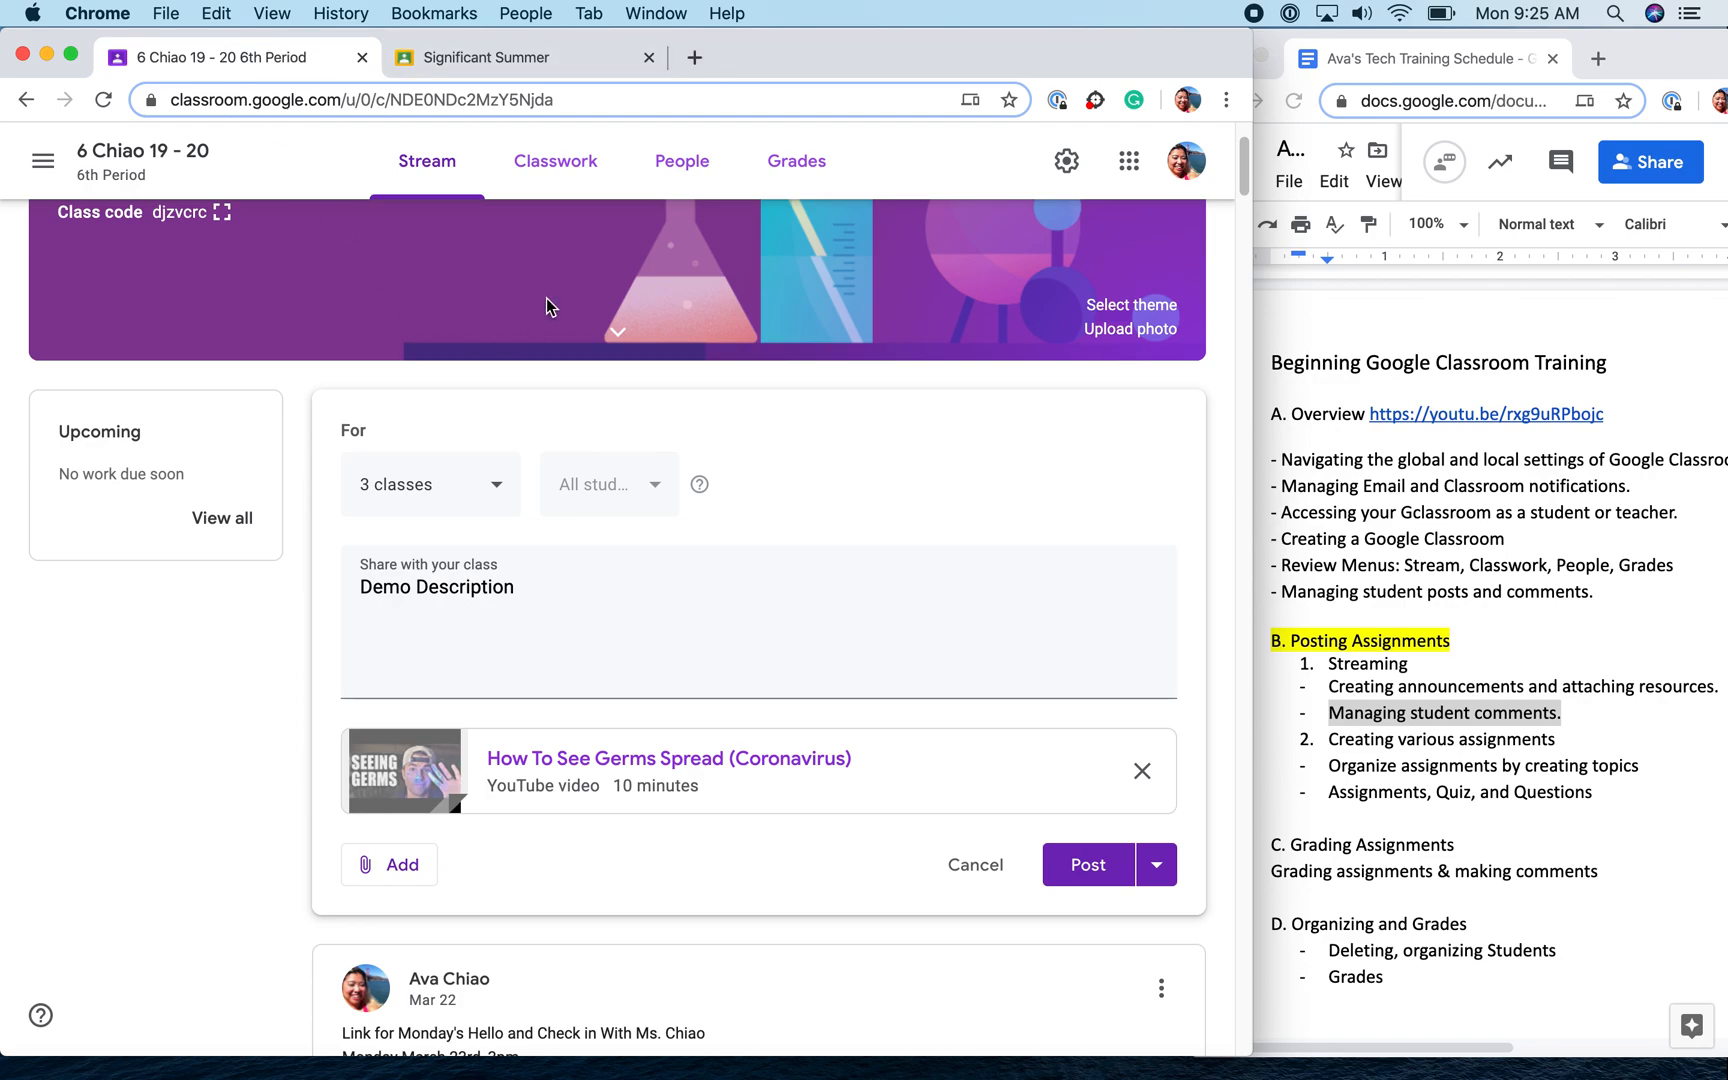
{"action": "left_click", "coordinate": [1142, 770]}
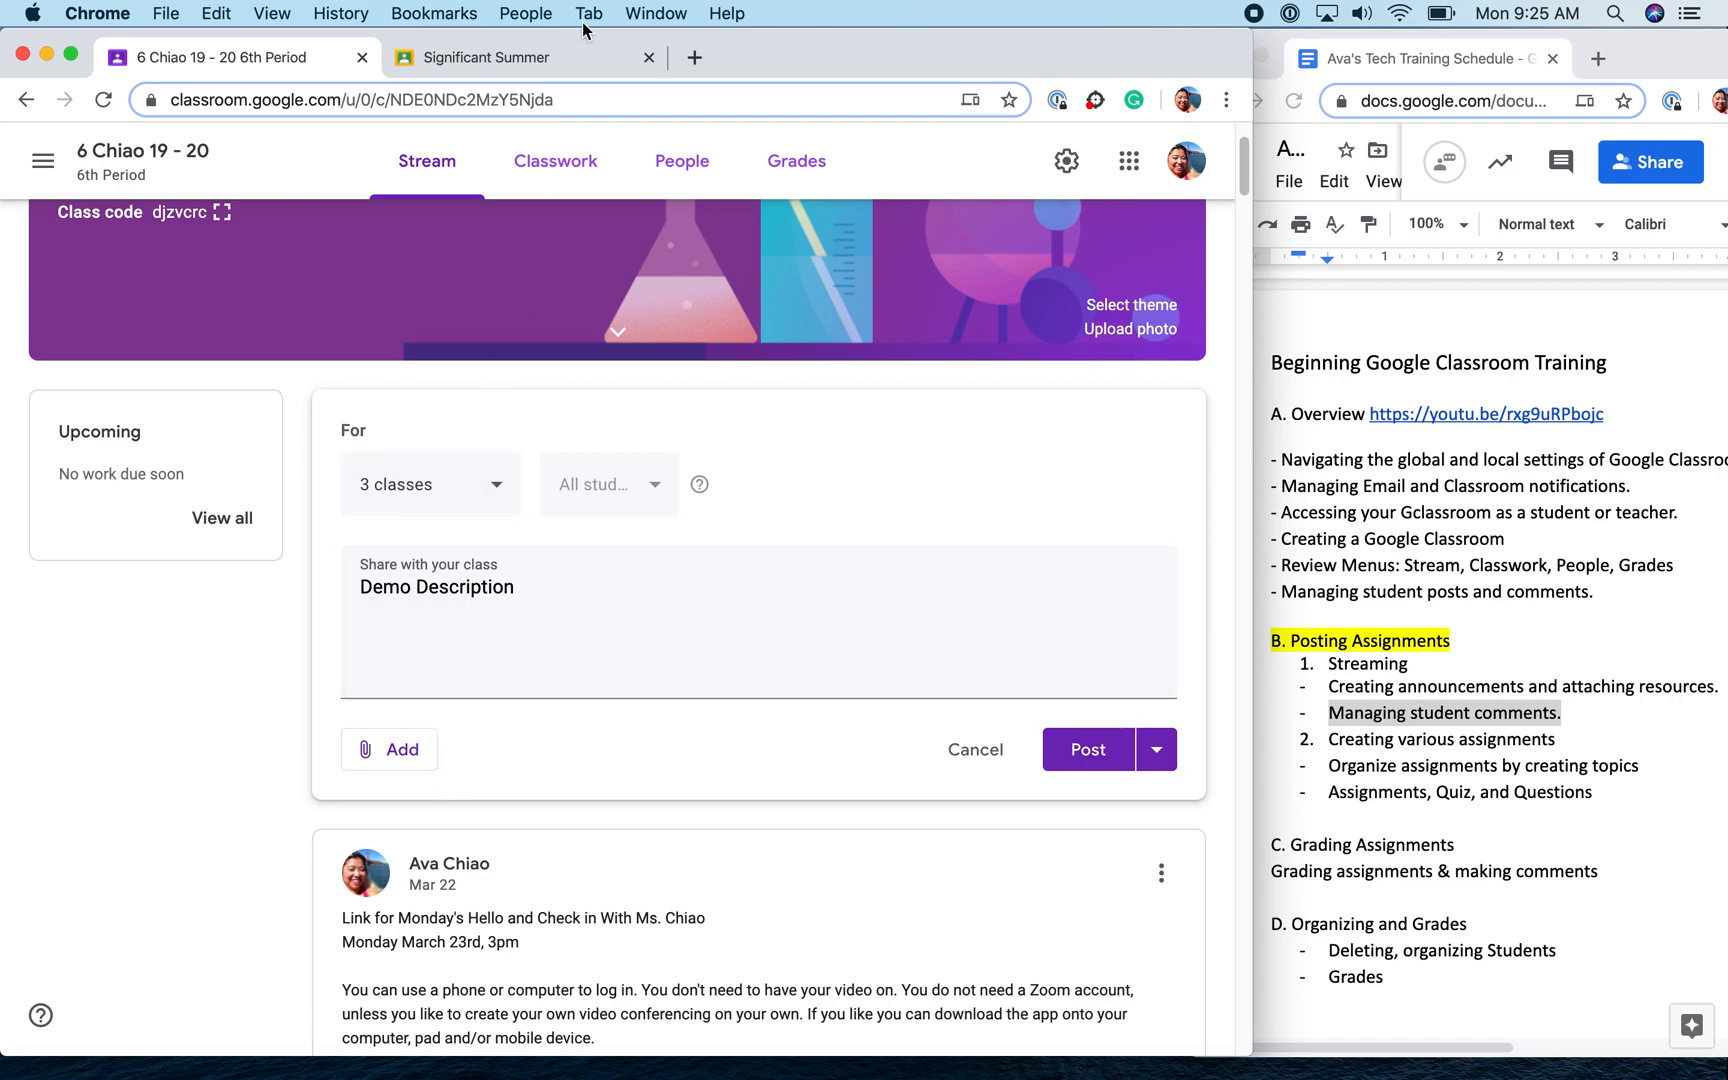
In a new browser tab, search YouTube for "How Germs Spread Mark Rober"
{"action": "left_click", "coordinate": [696, 60]}
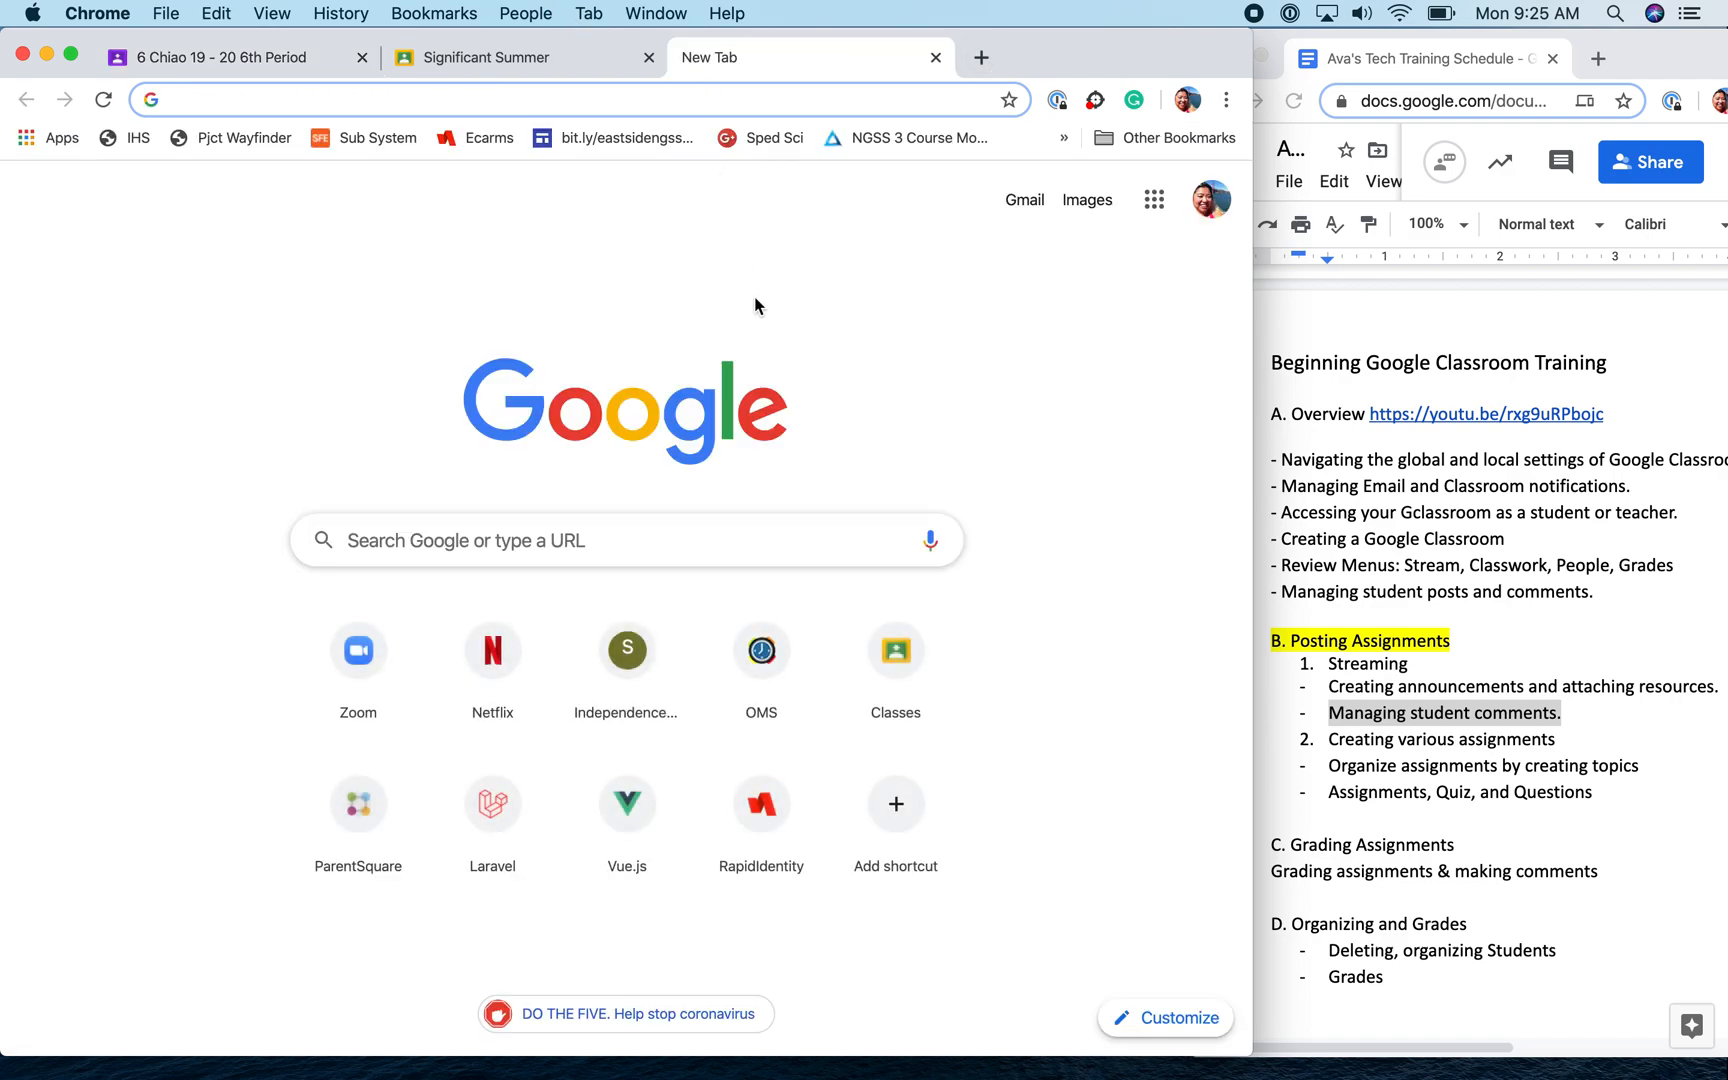
{"action": "type", "text": "you"}
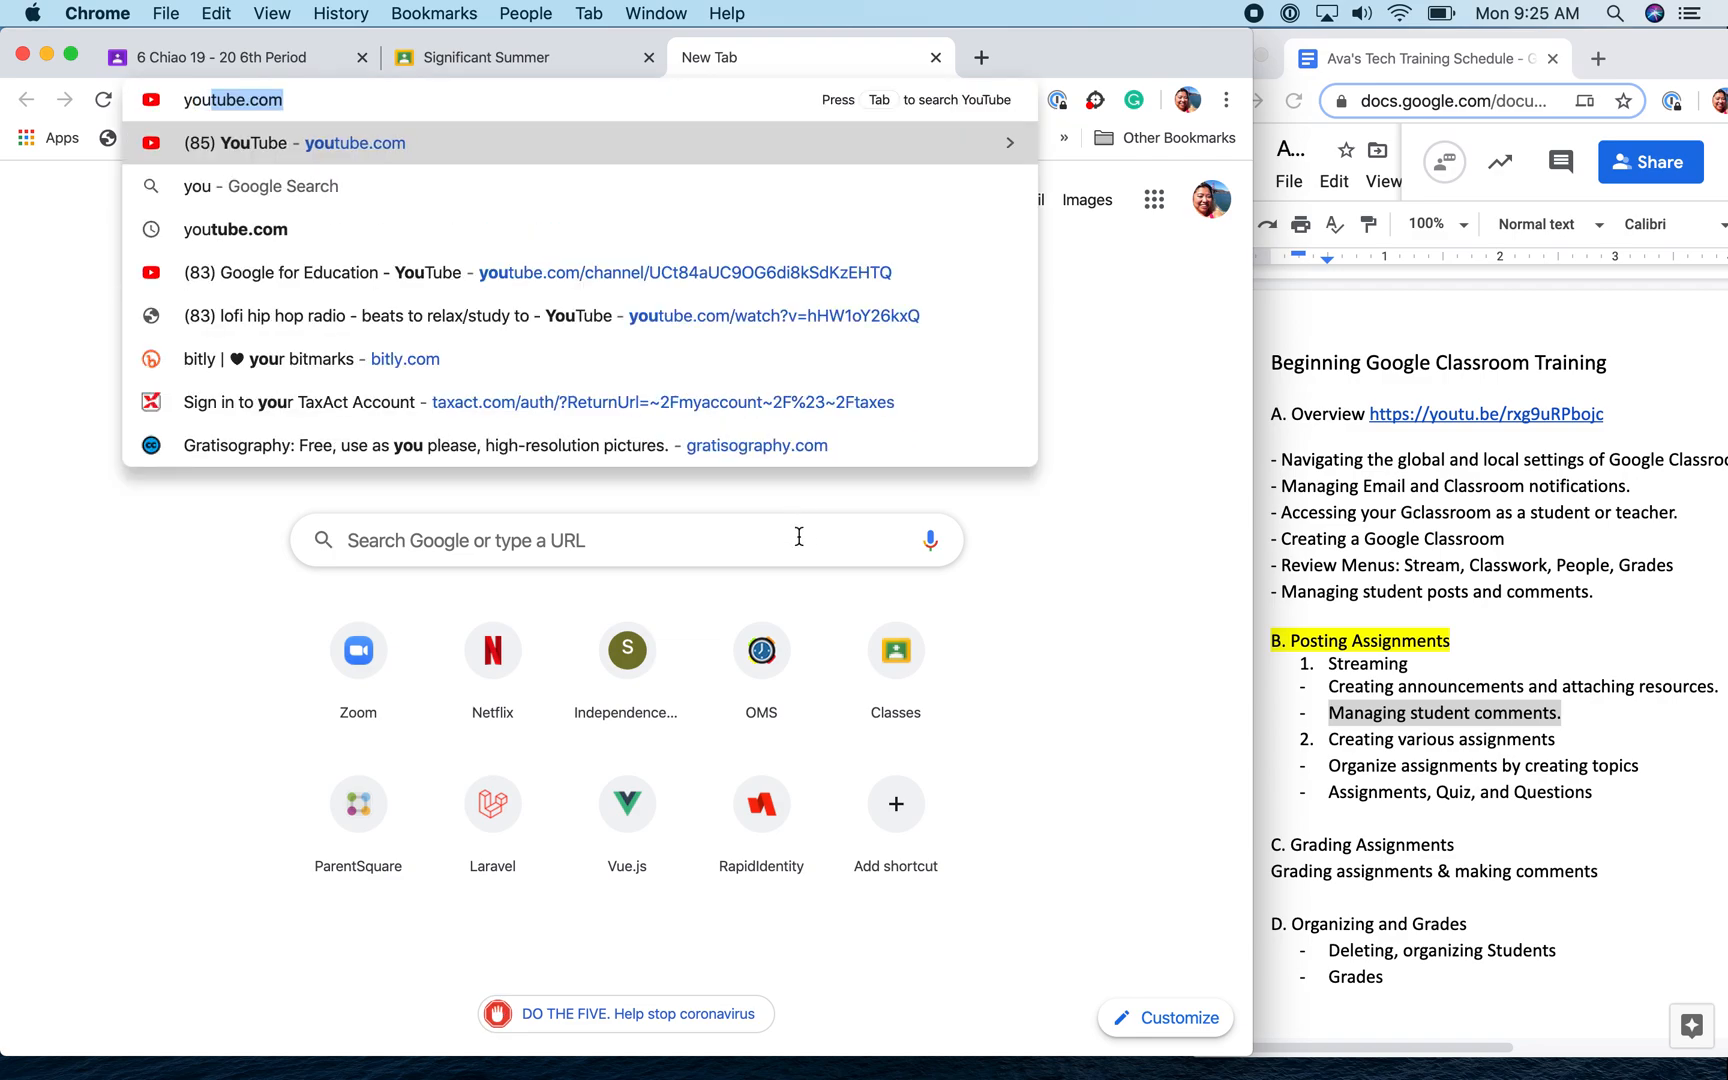
{"action": "key", "text": "Tab"}
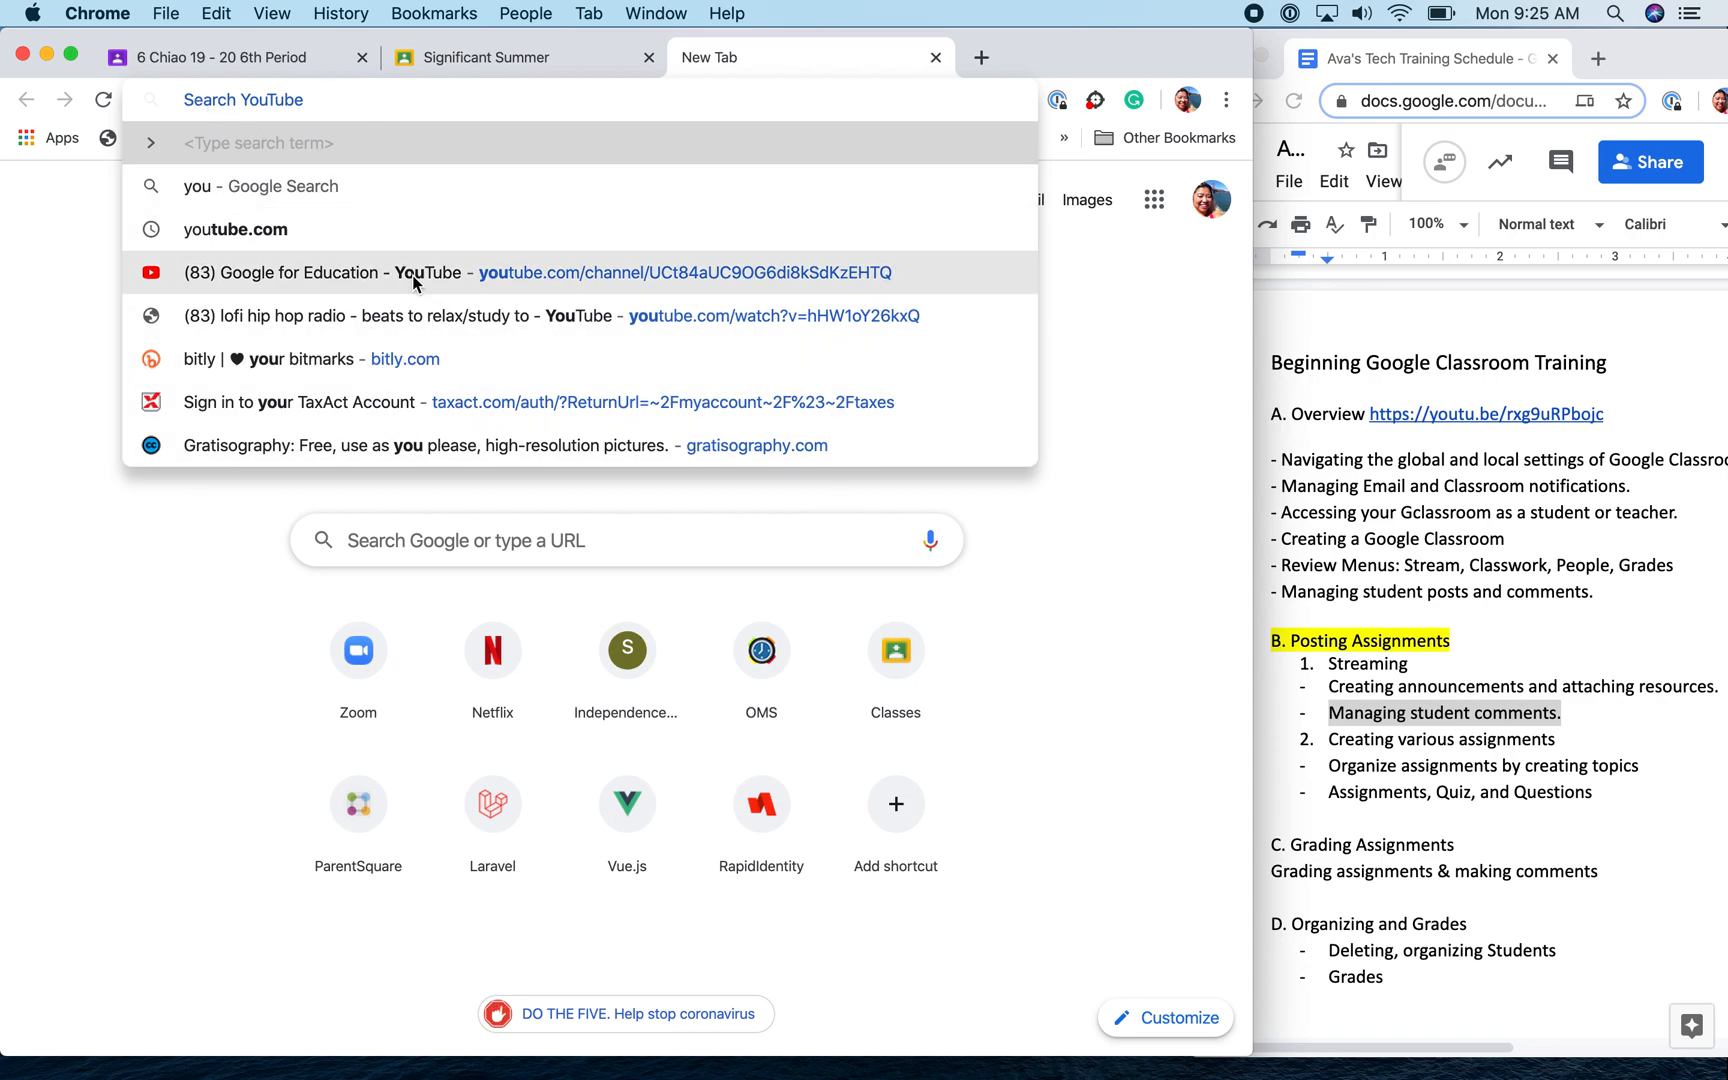
{"action": "type", "text": "HOw Germs Spread Mark Rober"}
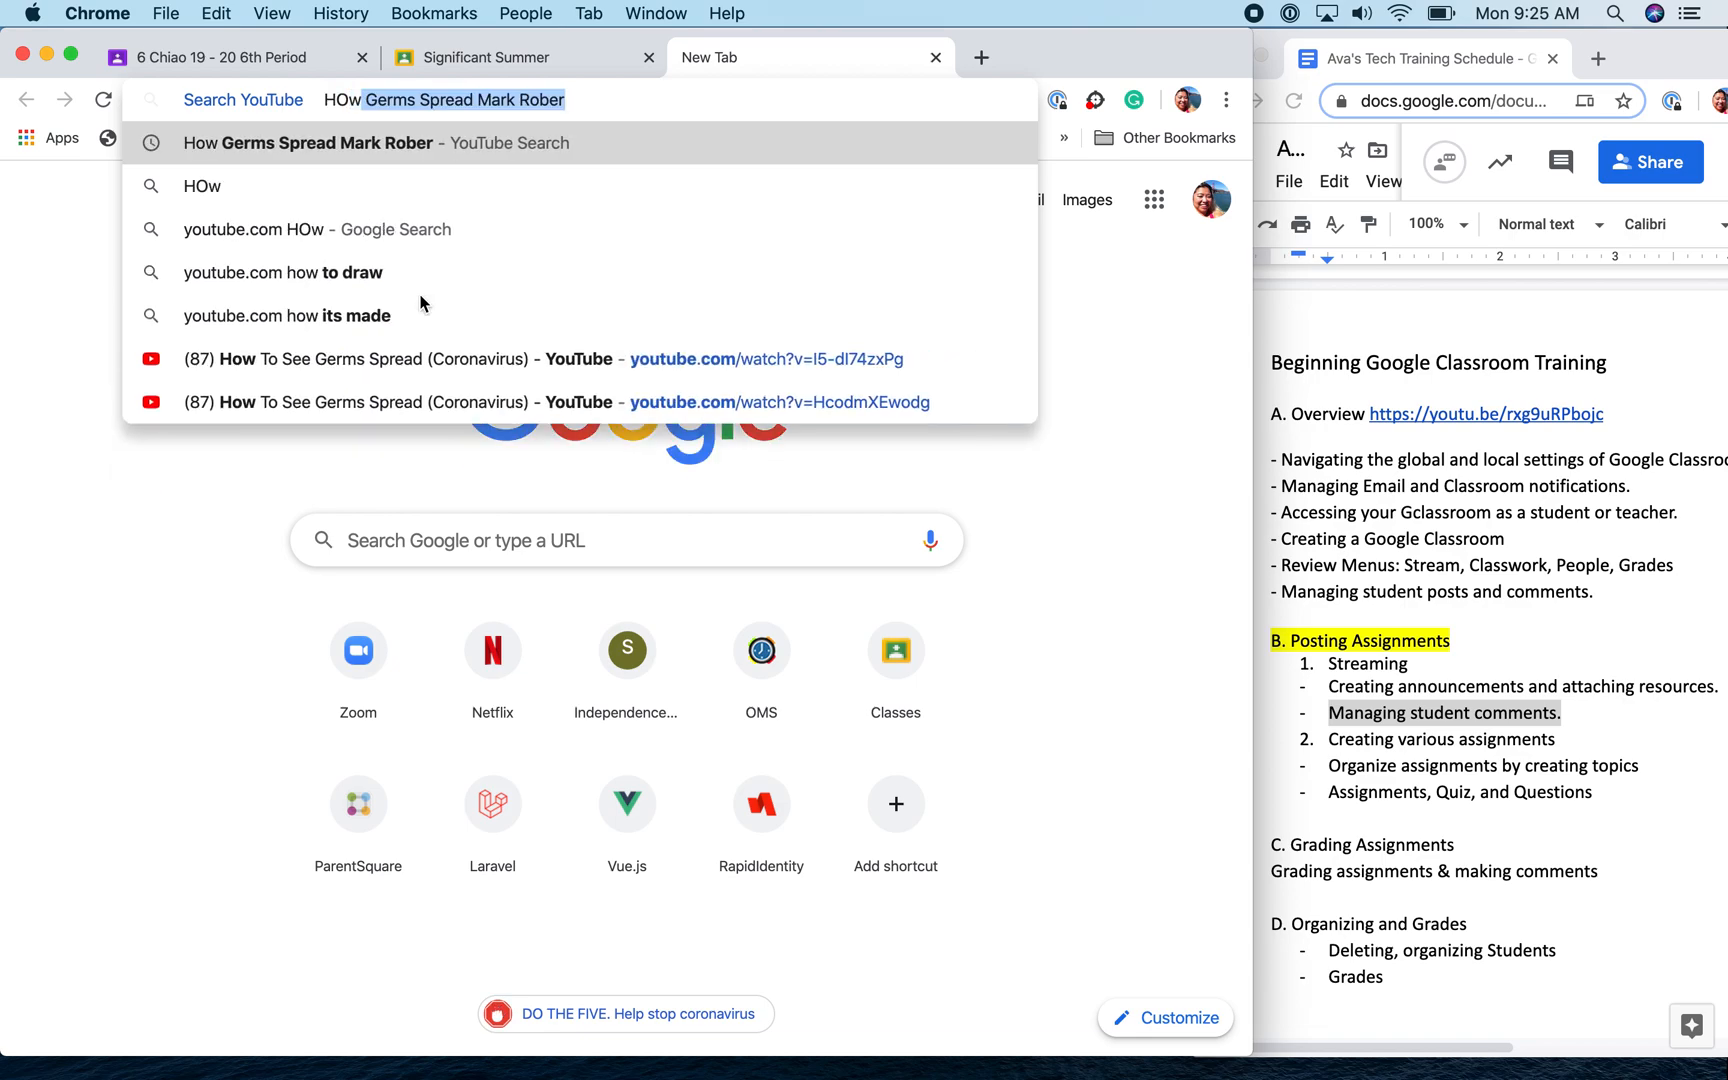
{"action": "left_click", "coordinate": [371, 139]}
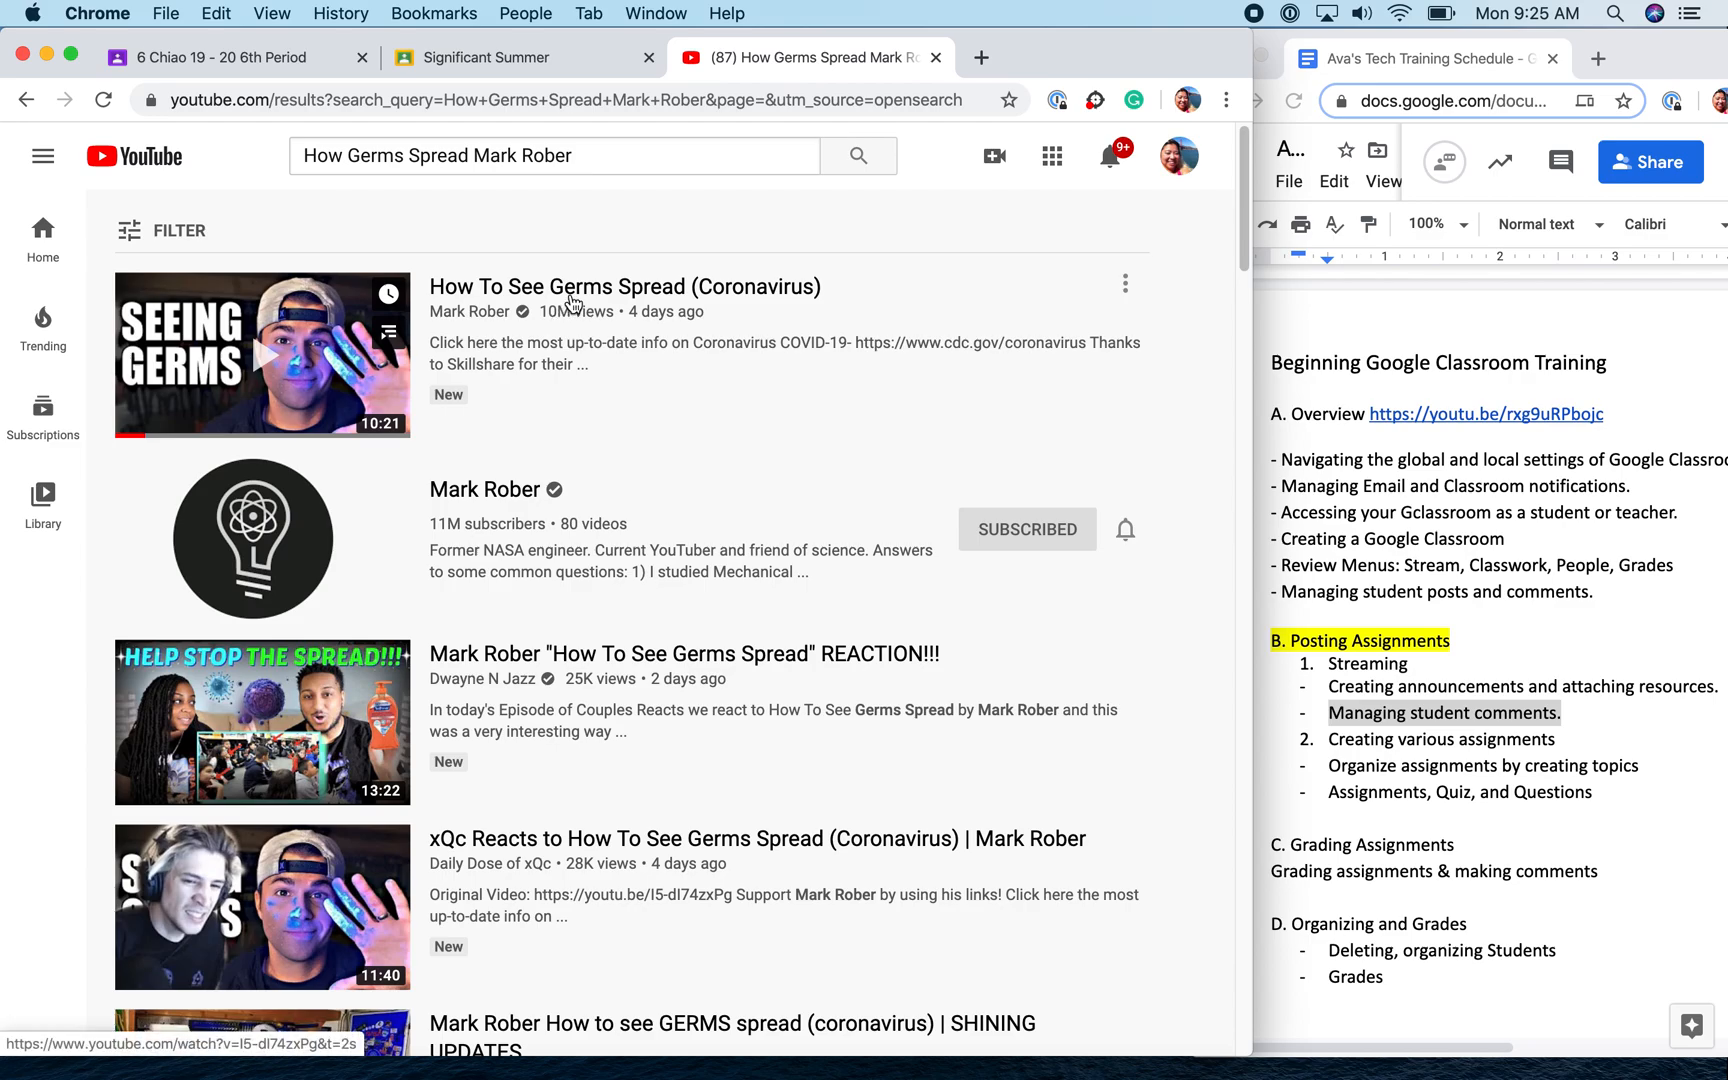
Open the video "How To See Germs Spread (Coronavirus)", skip the ad, pause playback and copy the video's URL
{"action": "left_click", "coordinate": [568, 292]}
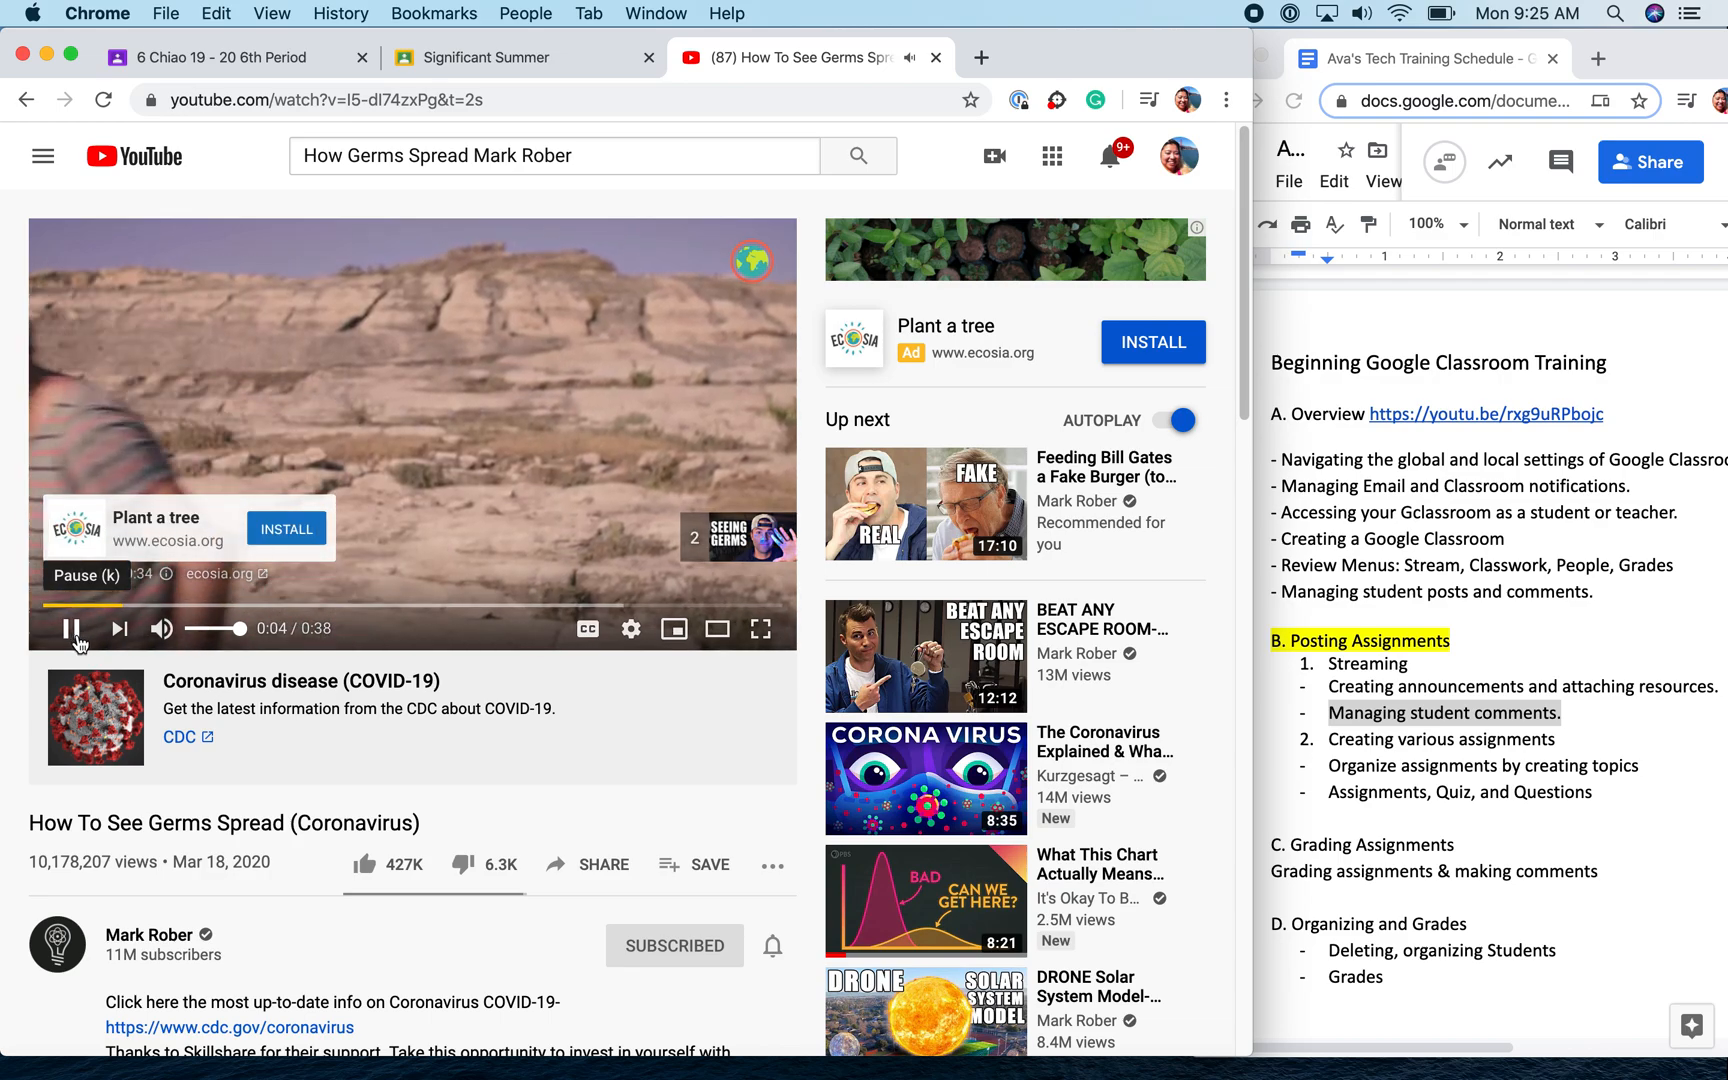
{"action": "left_click", "coordinate": [710, 545]}
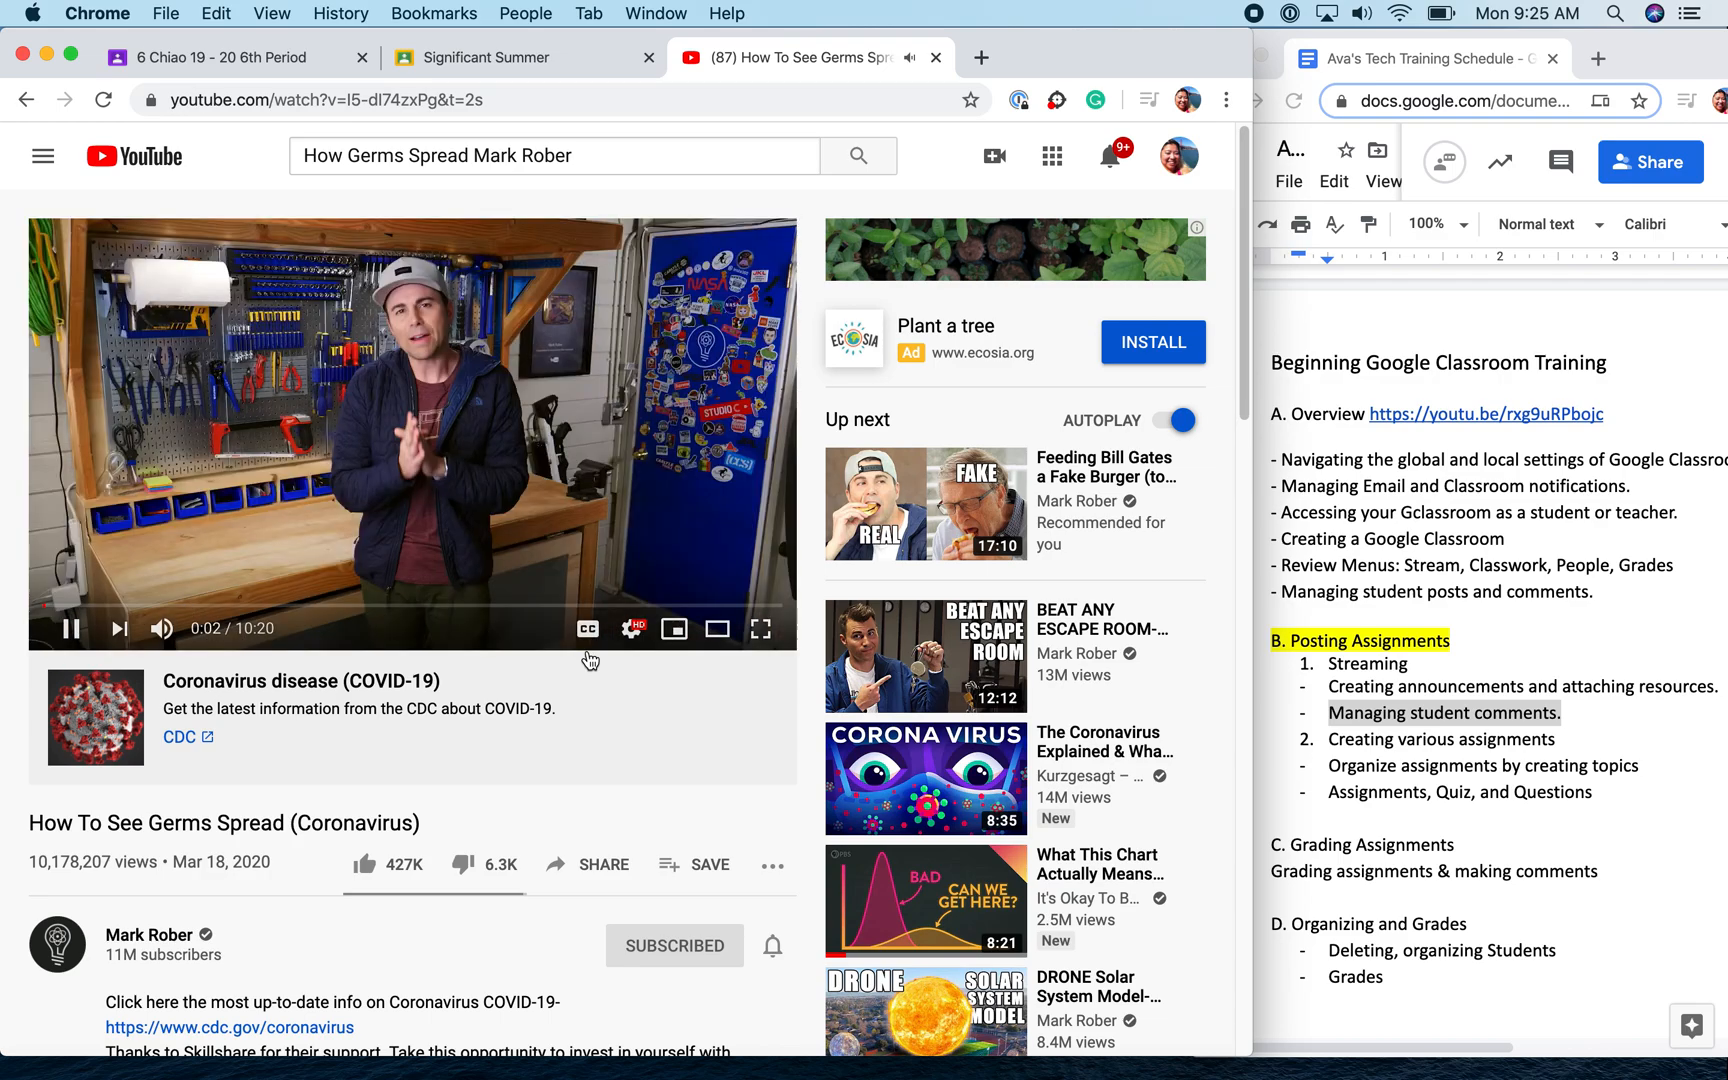
{"action": "left_click", "coordinate": [64, 515]}
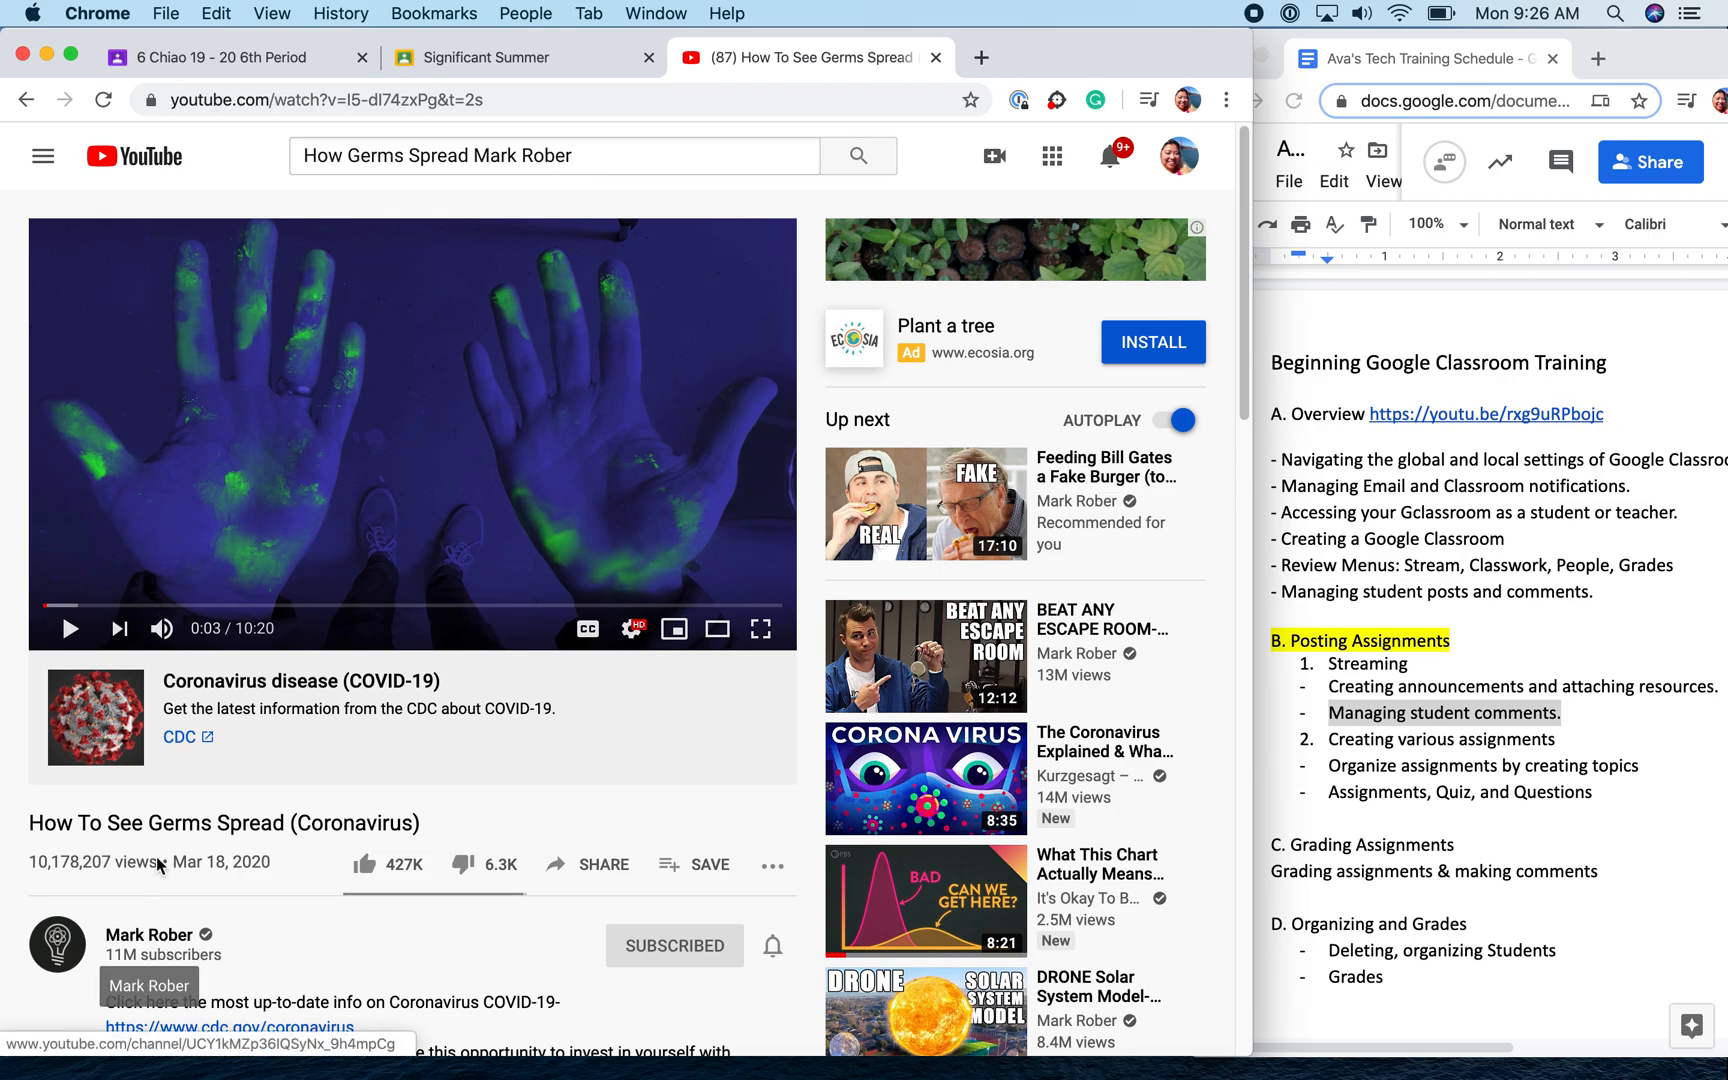
{"action": "left_click", "coordinate": [531, 95]}
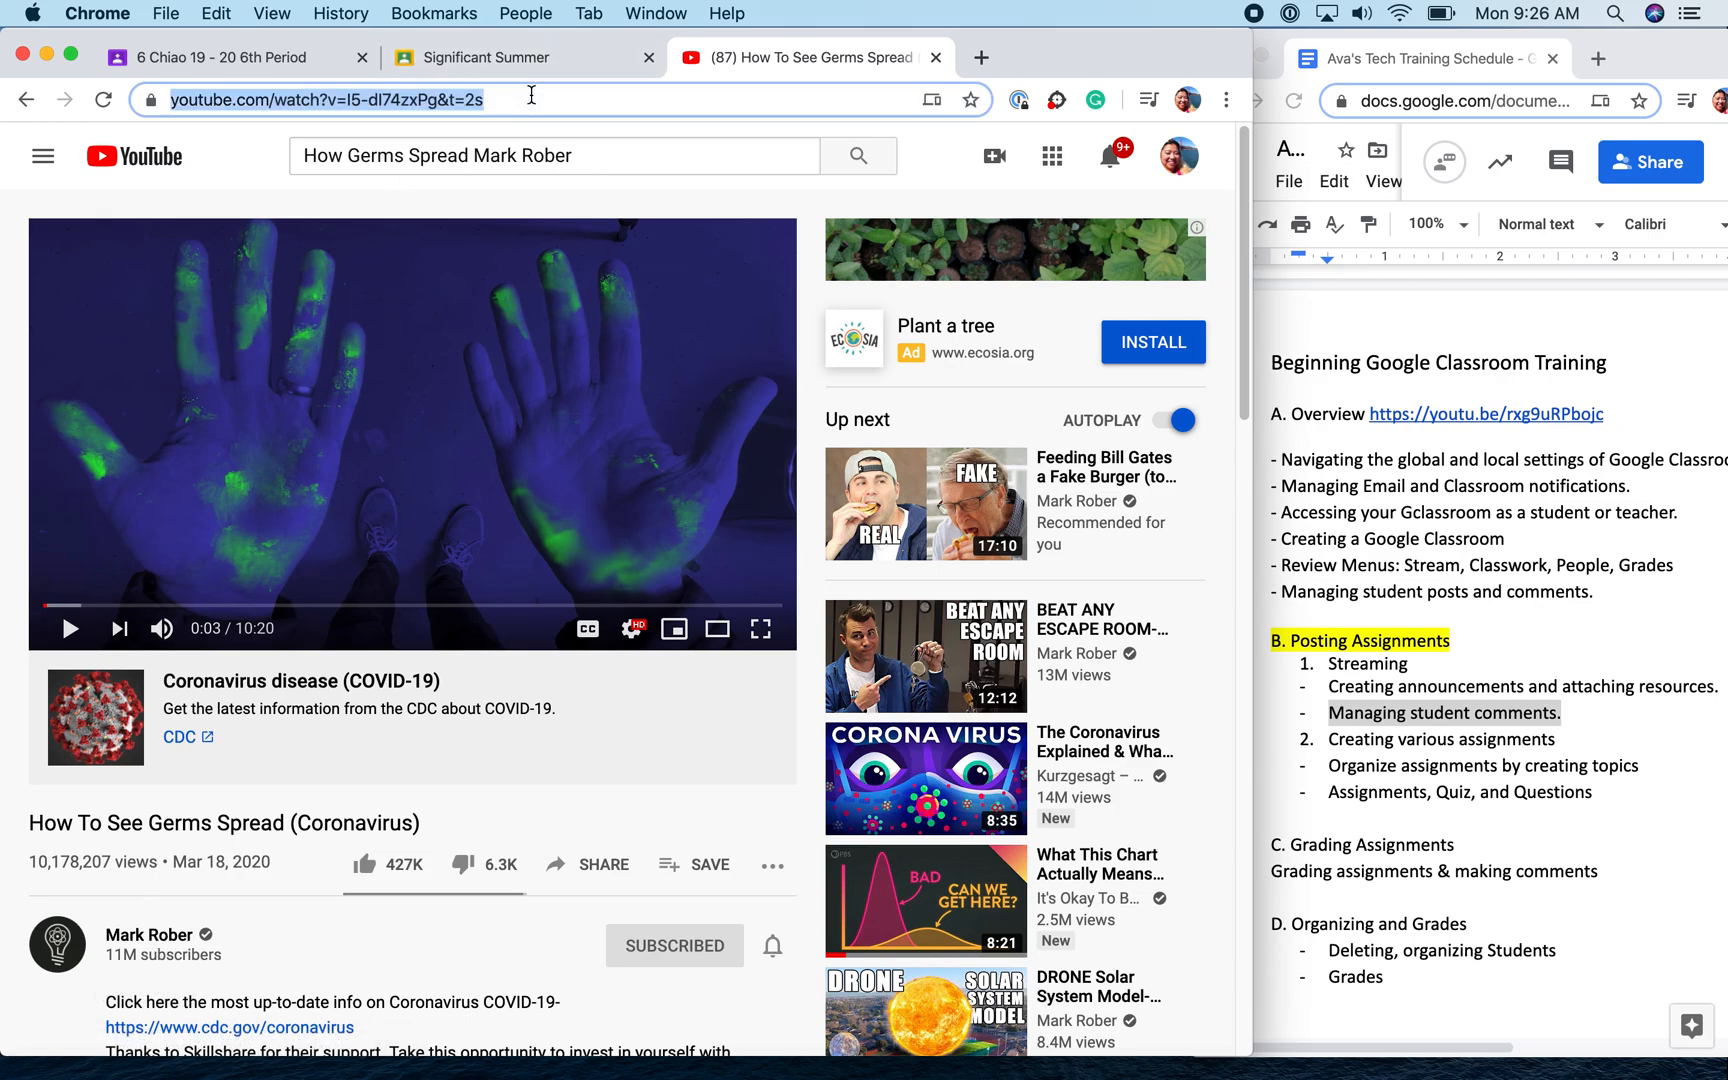
{"action": "right_click", "coordinate": [768, 634]}
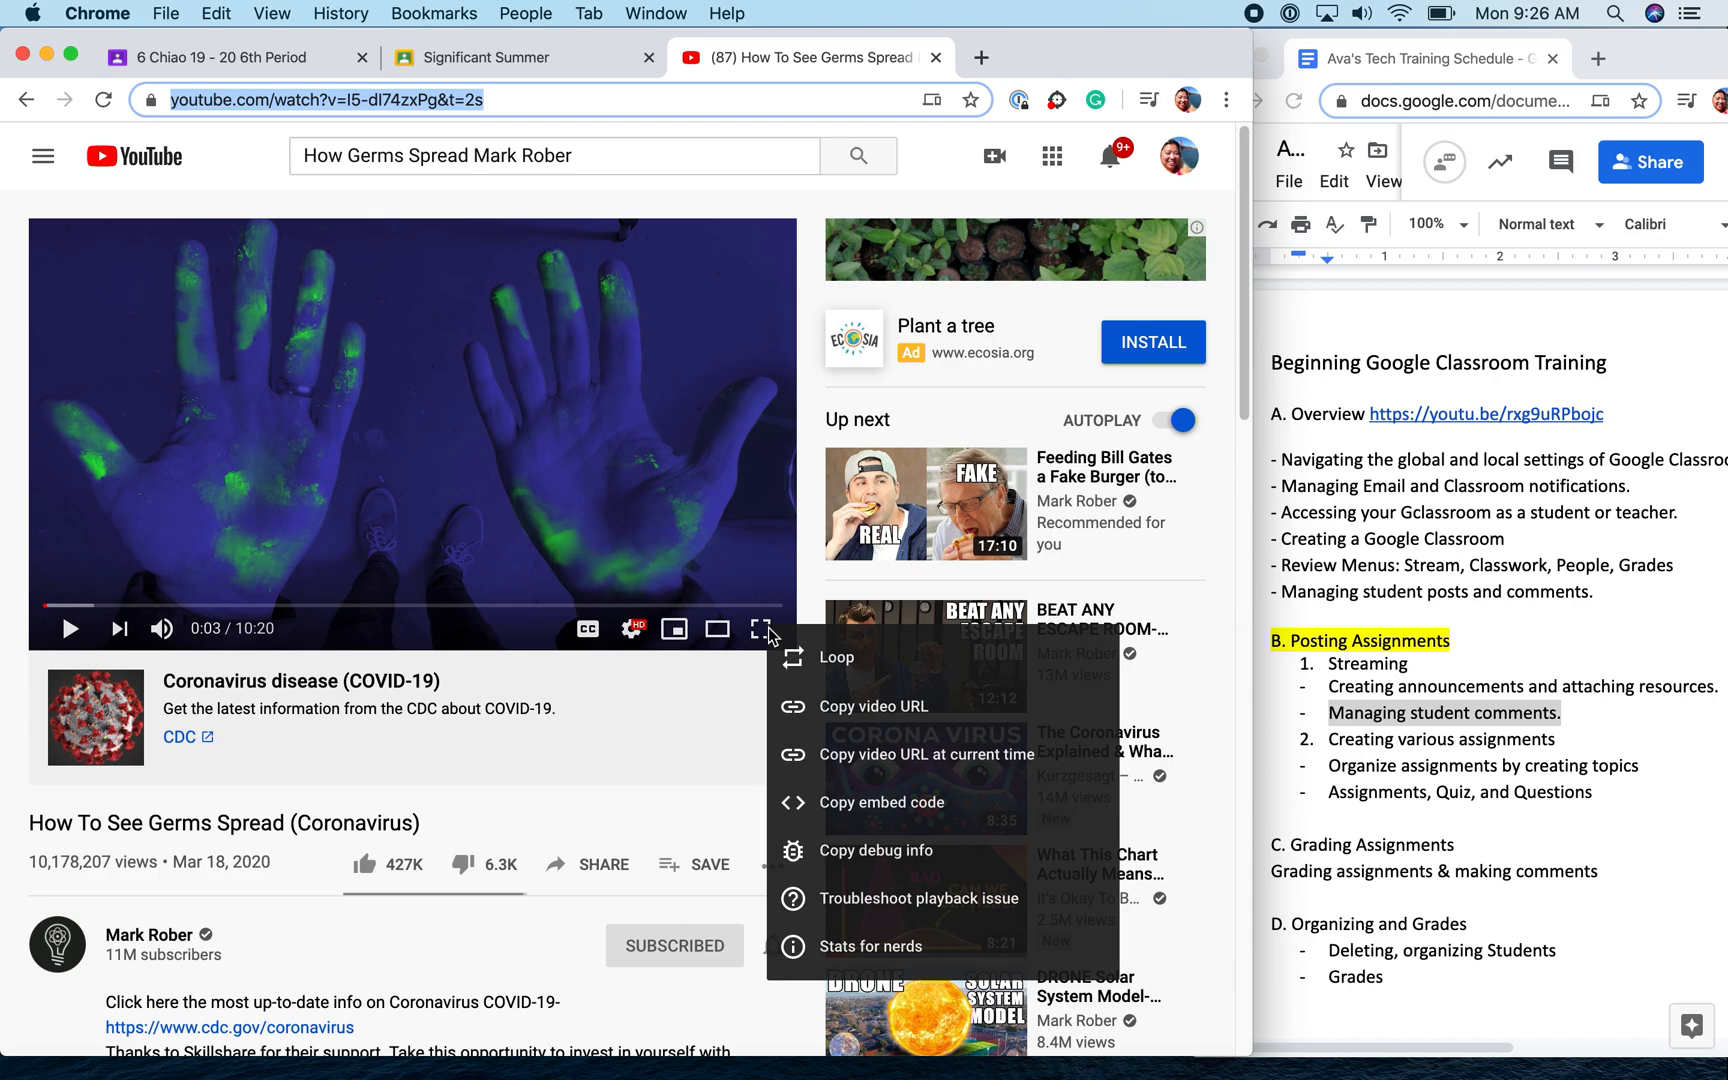
{"action": "left_click", "coordinate": [900, 722]}
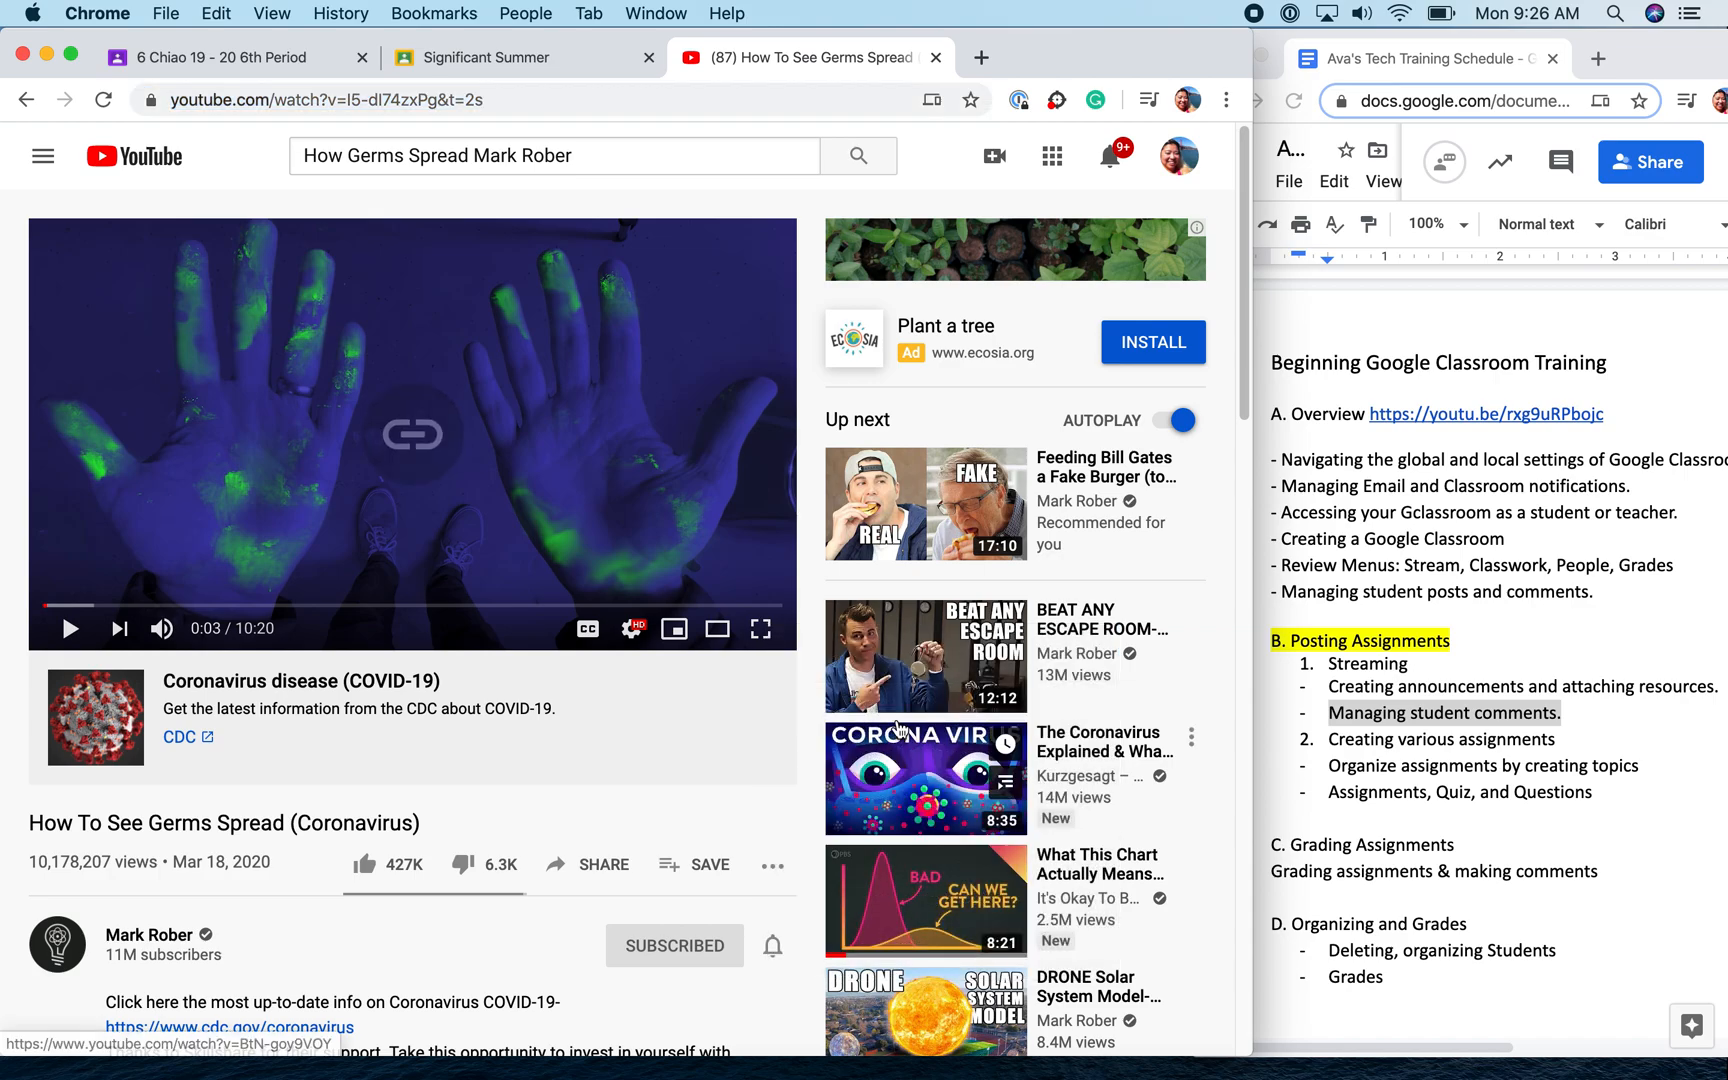
Return to the class announcement and attach the YouTube video by pasting its copied URL
{"action": "left_click", "coordinate": [238, 58]}
{"action": "left_click", "coordinate": [405, 748]}
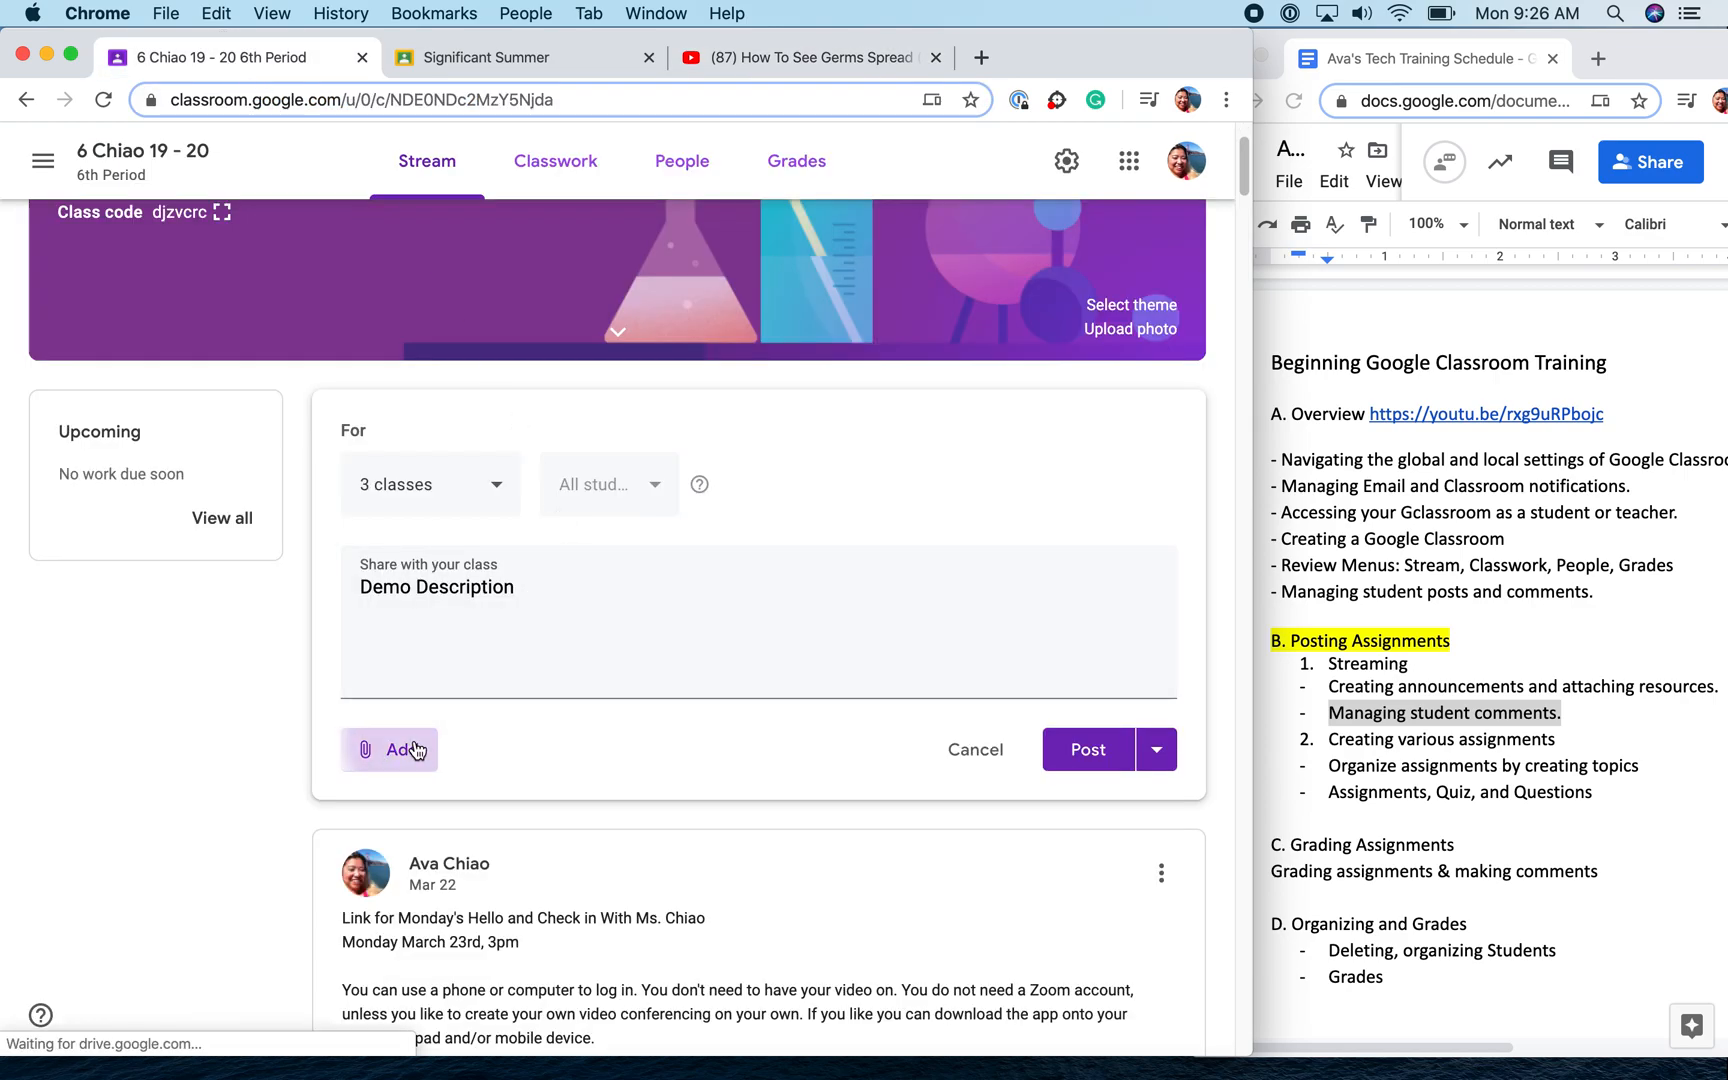
{"action": "left_click", "coordinate": [445, 912]}
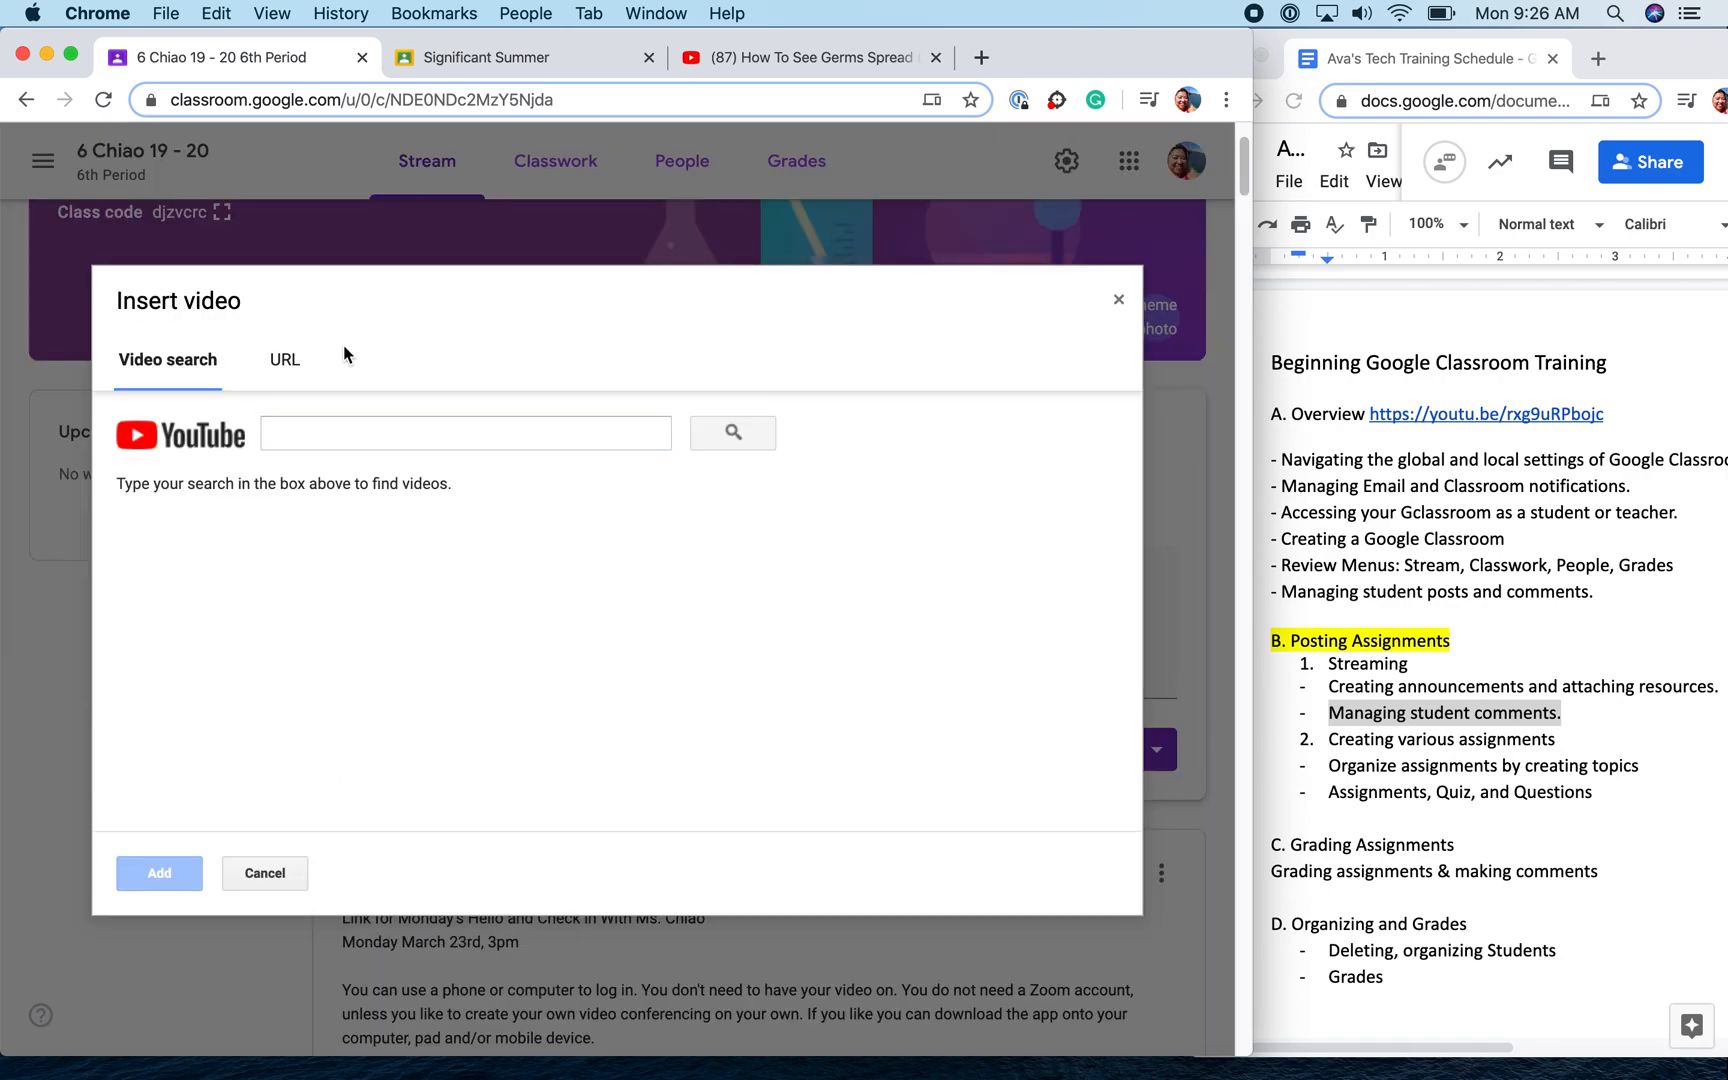
{"action": "left_click", "coordinate": [284, 360]}
{"action": "key", "text": "super+v"}
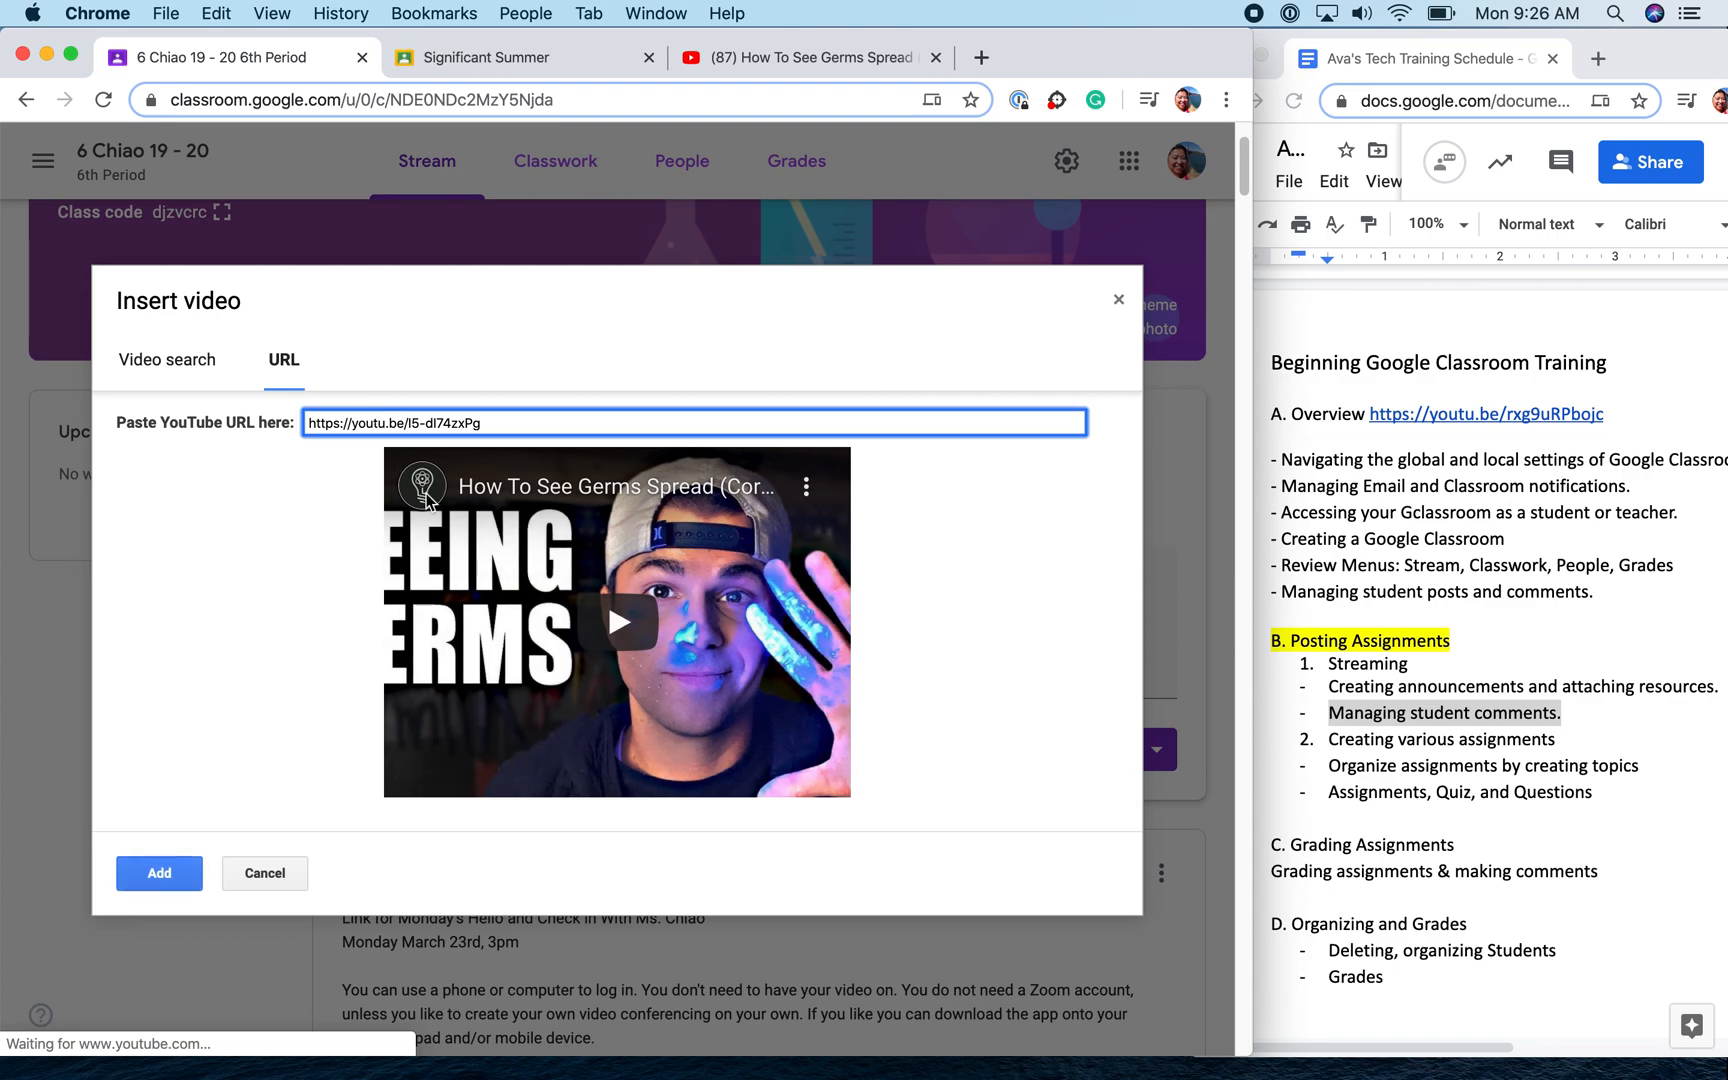
{"action": "left_click", "coordinate": [147, 876]}
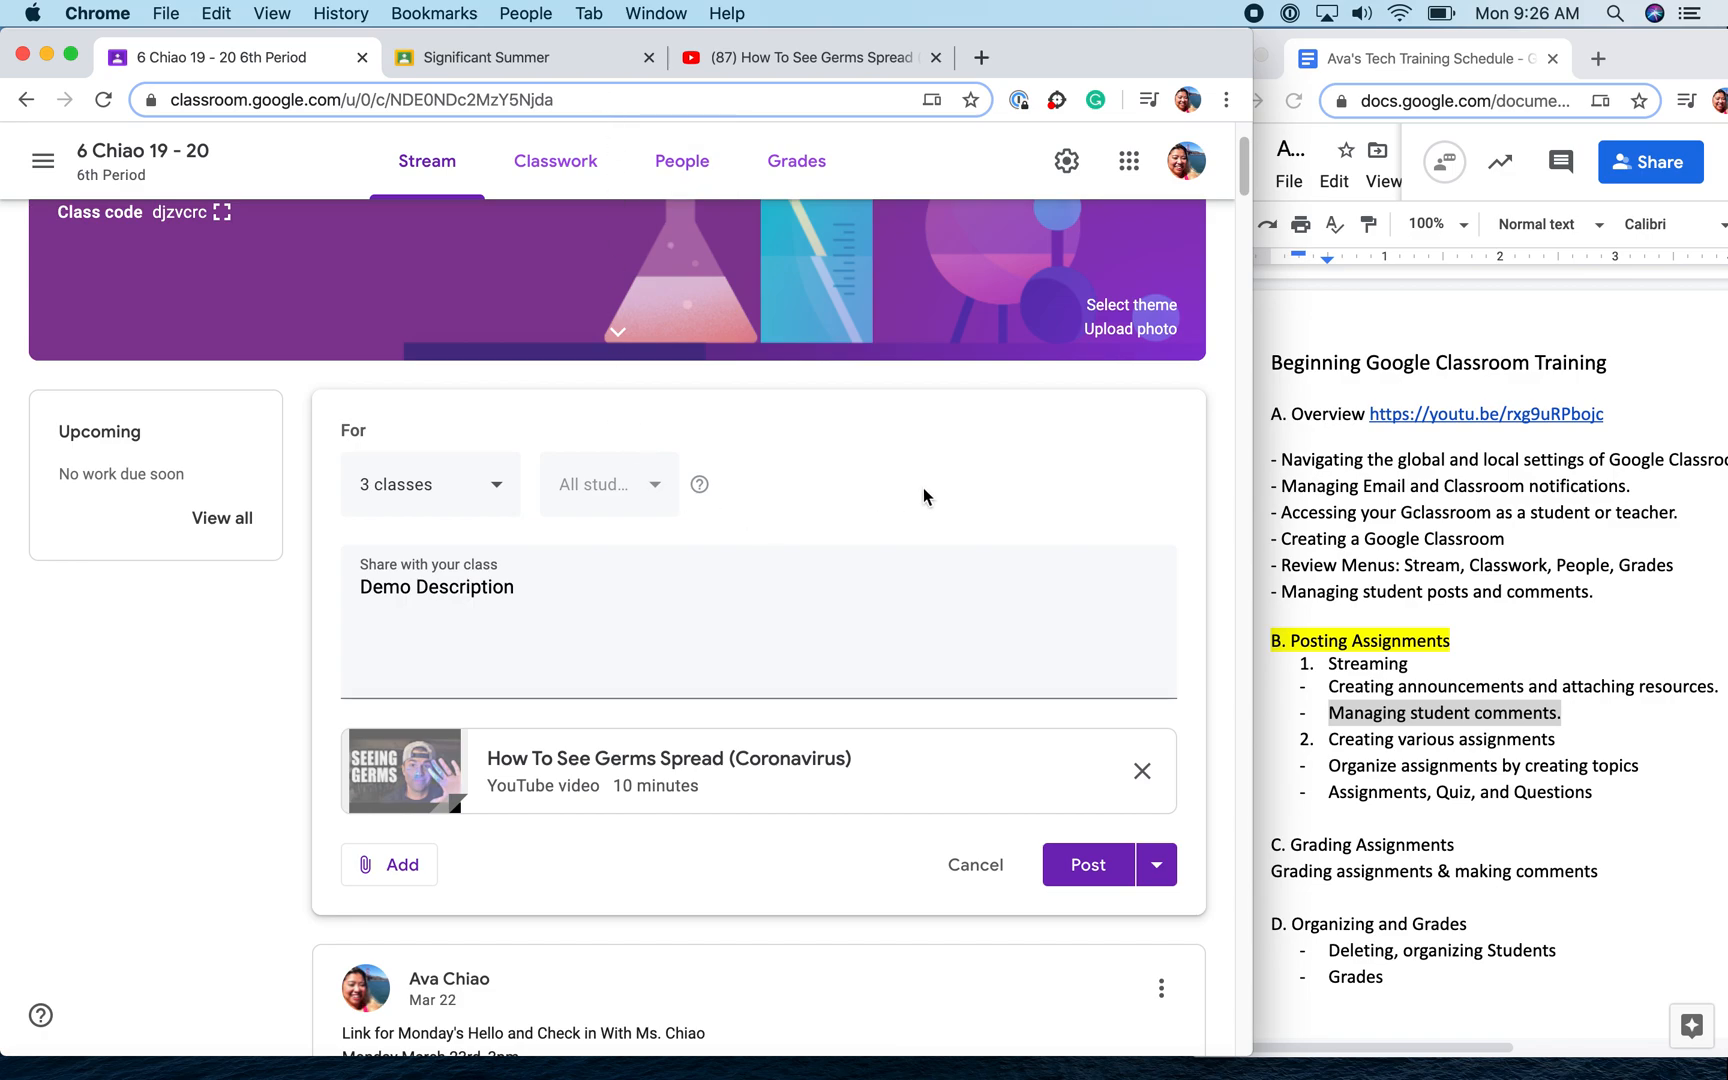
Save the announcement with its attached video as a draft
{"action": "scroll", "coordinate": [1068, 636], "scroll_direction": "down", "scroll_amount": 3}
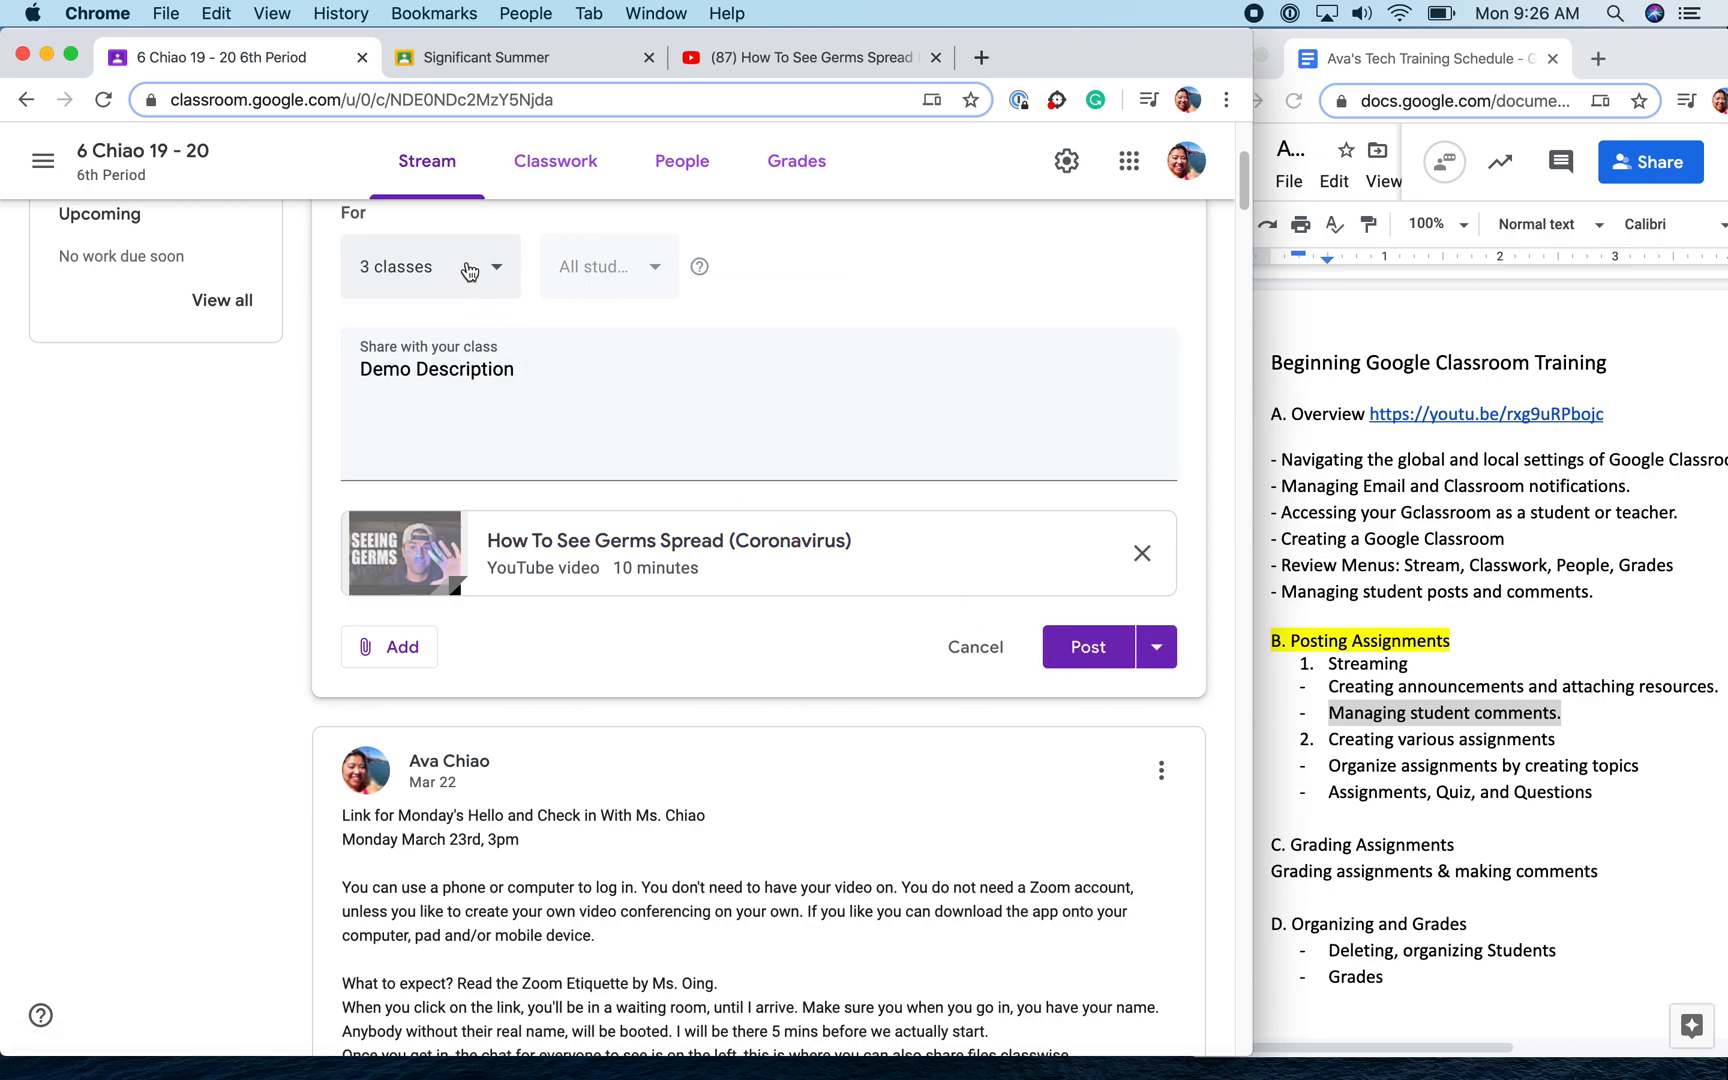
{"action": "left_click", "coordinate": [1160, 643]}
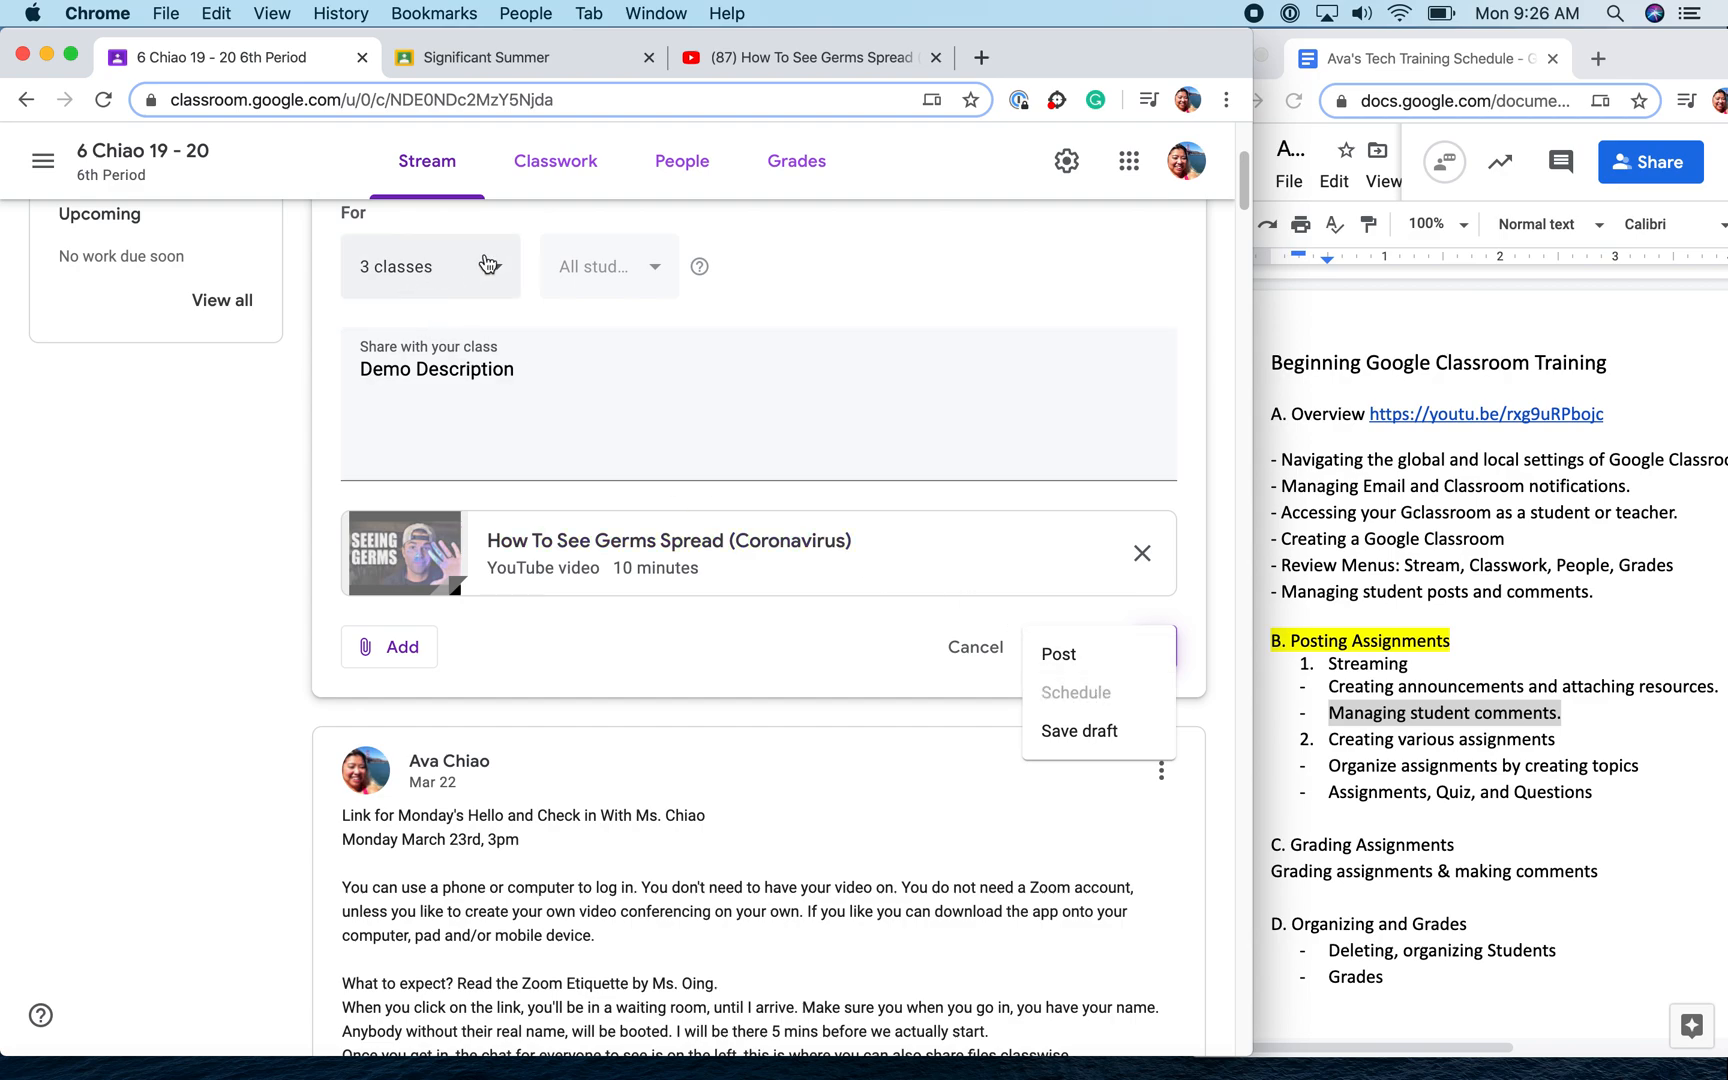
{"action": "left_click", "coordinate": [1075, 730]}
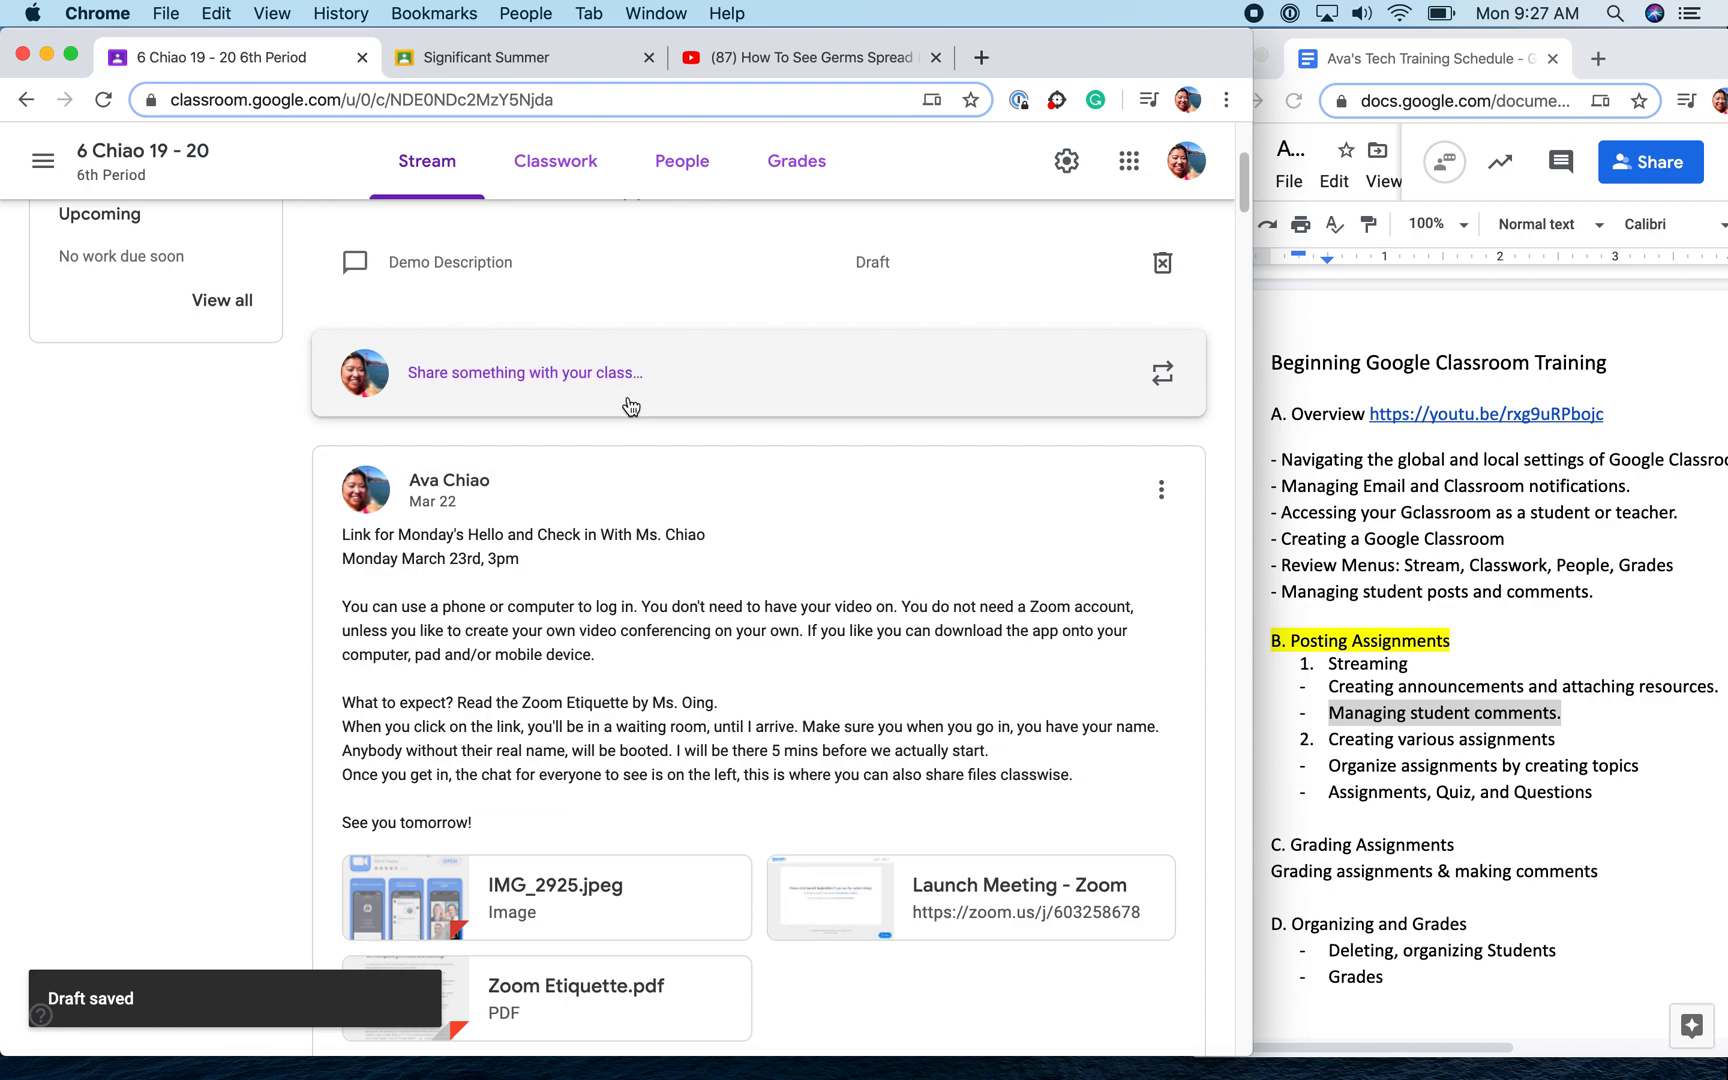
Reopen the saved draft and limit it to the 6th Period class by deselecting the 5th and 7th period classes
{"action": "scroll", "coordinate": [800, 400], "scroll_direction": "up", "scroll_amount": 3}
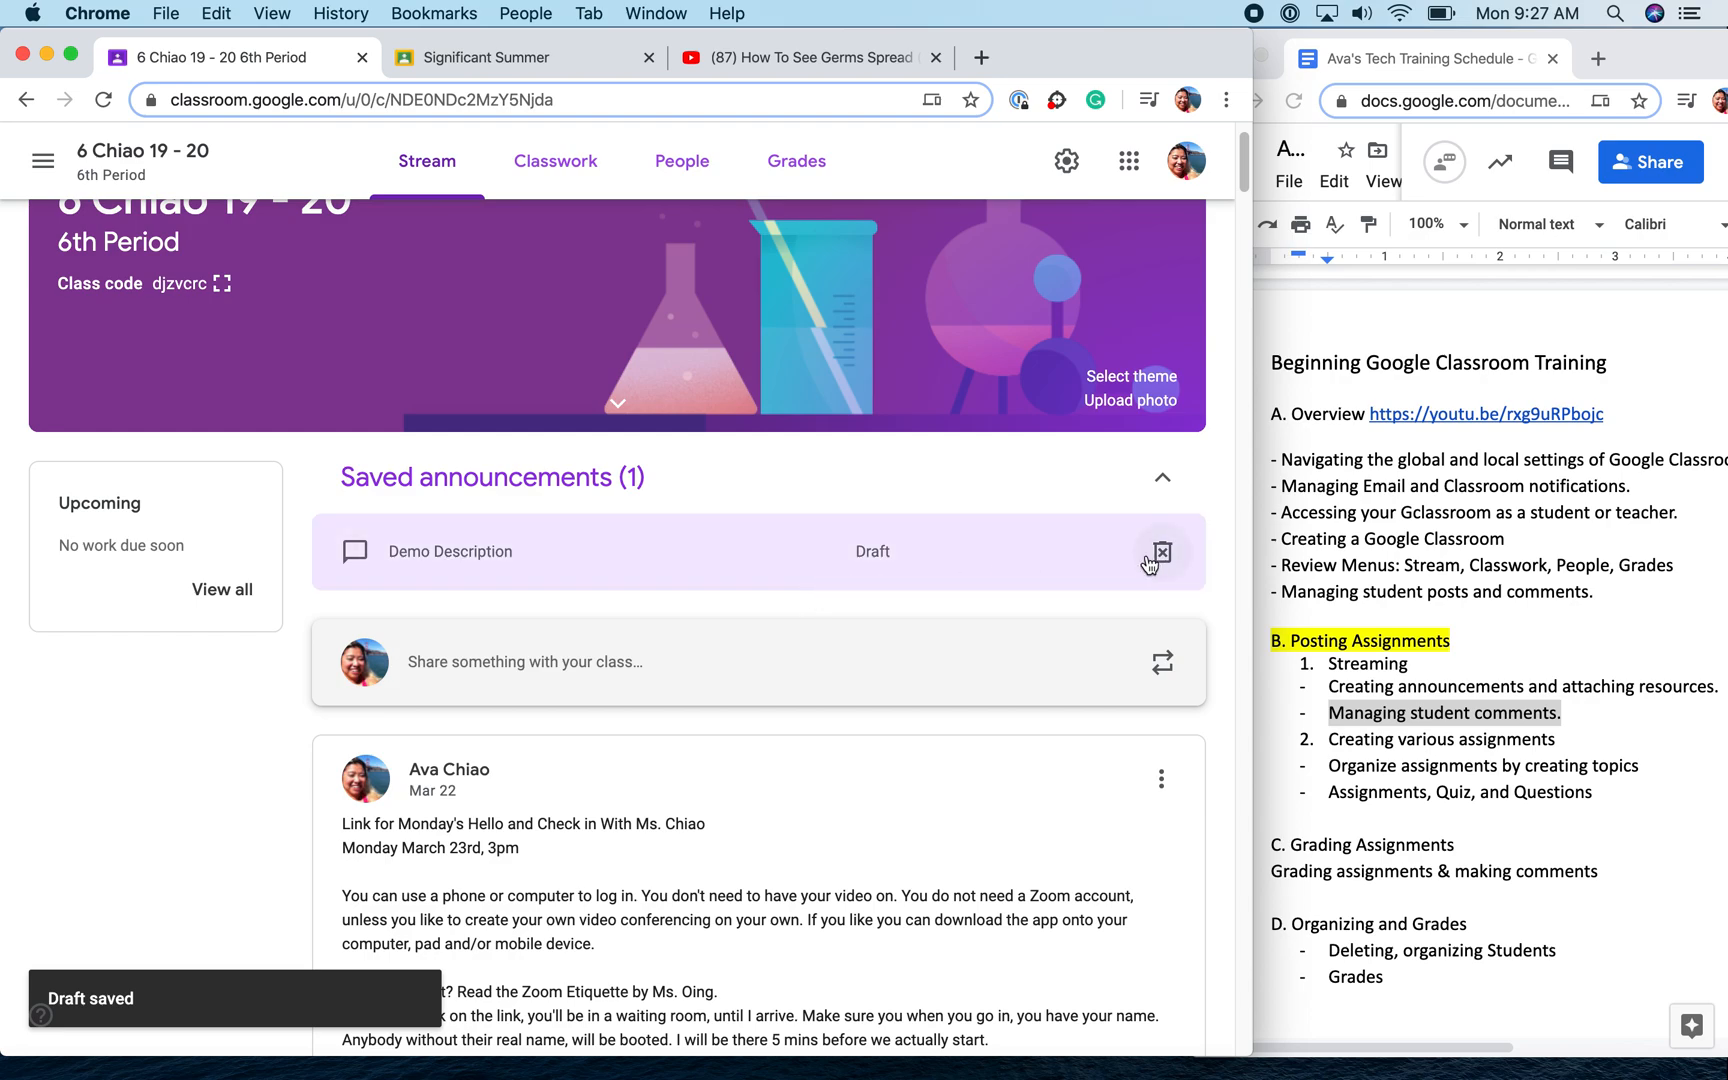
{"action": "left_click", "coordinate": [710, 578]}
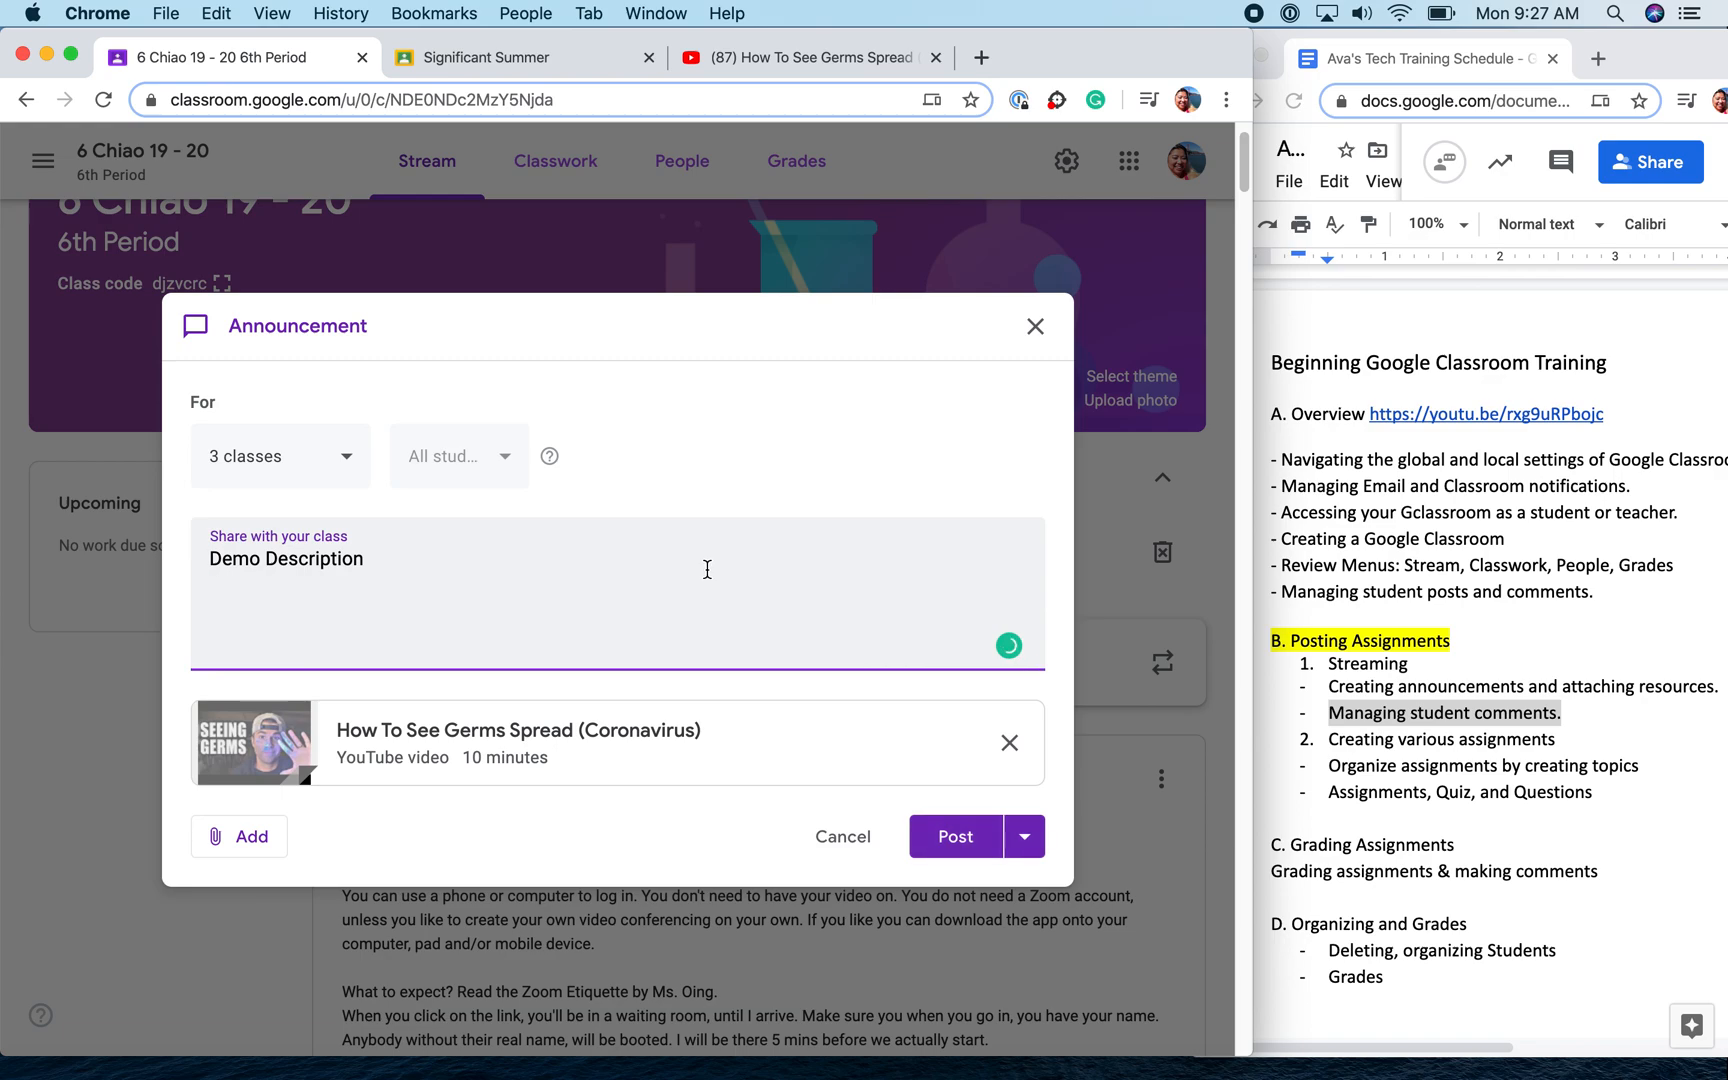
{"action": "left_click", "coordinate": [1024, 836]}
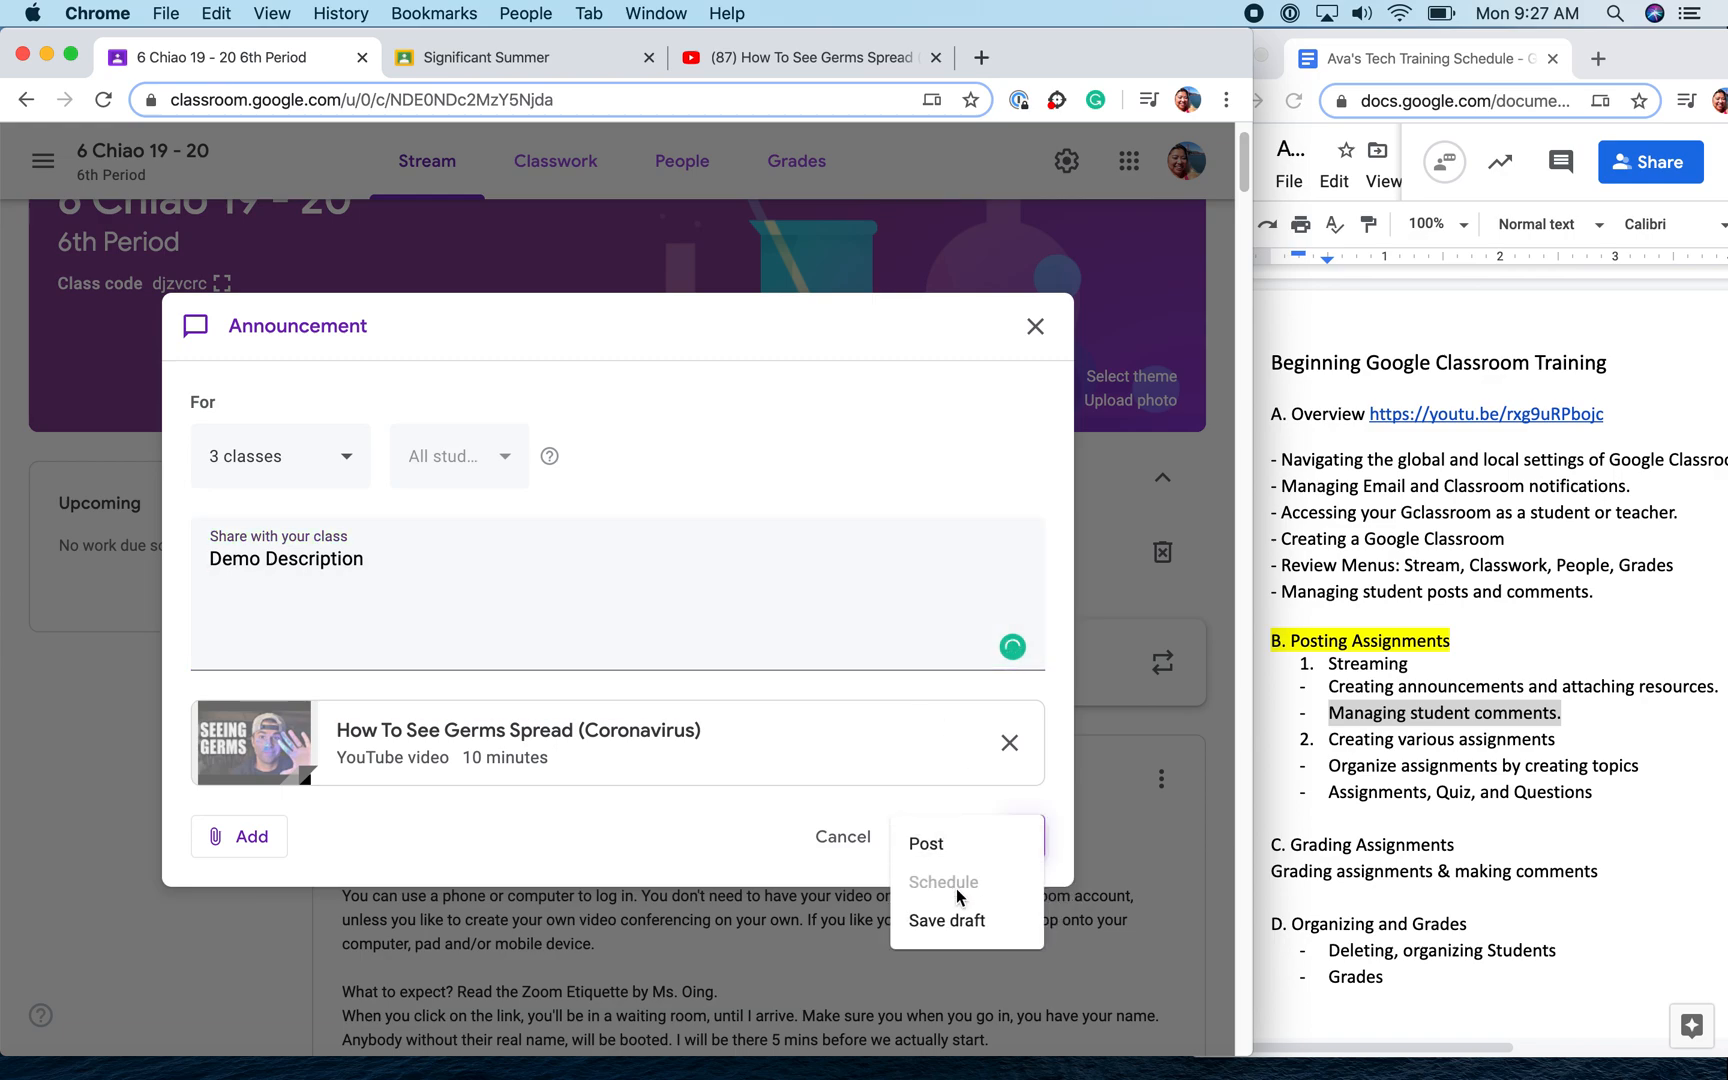
{"action": "left_click", "coordinate": [793, 462]}
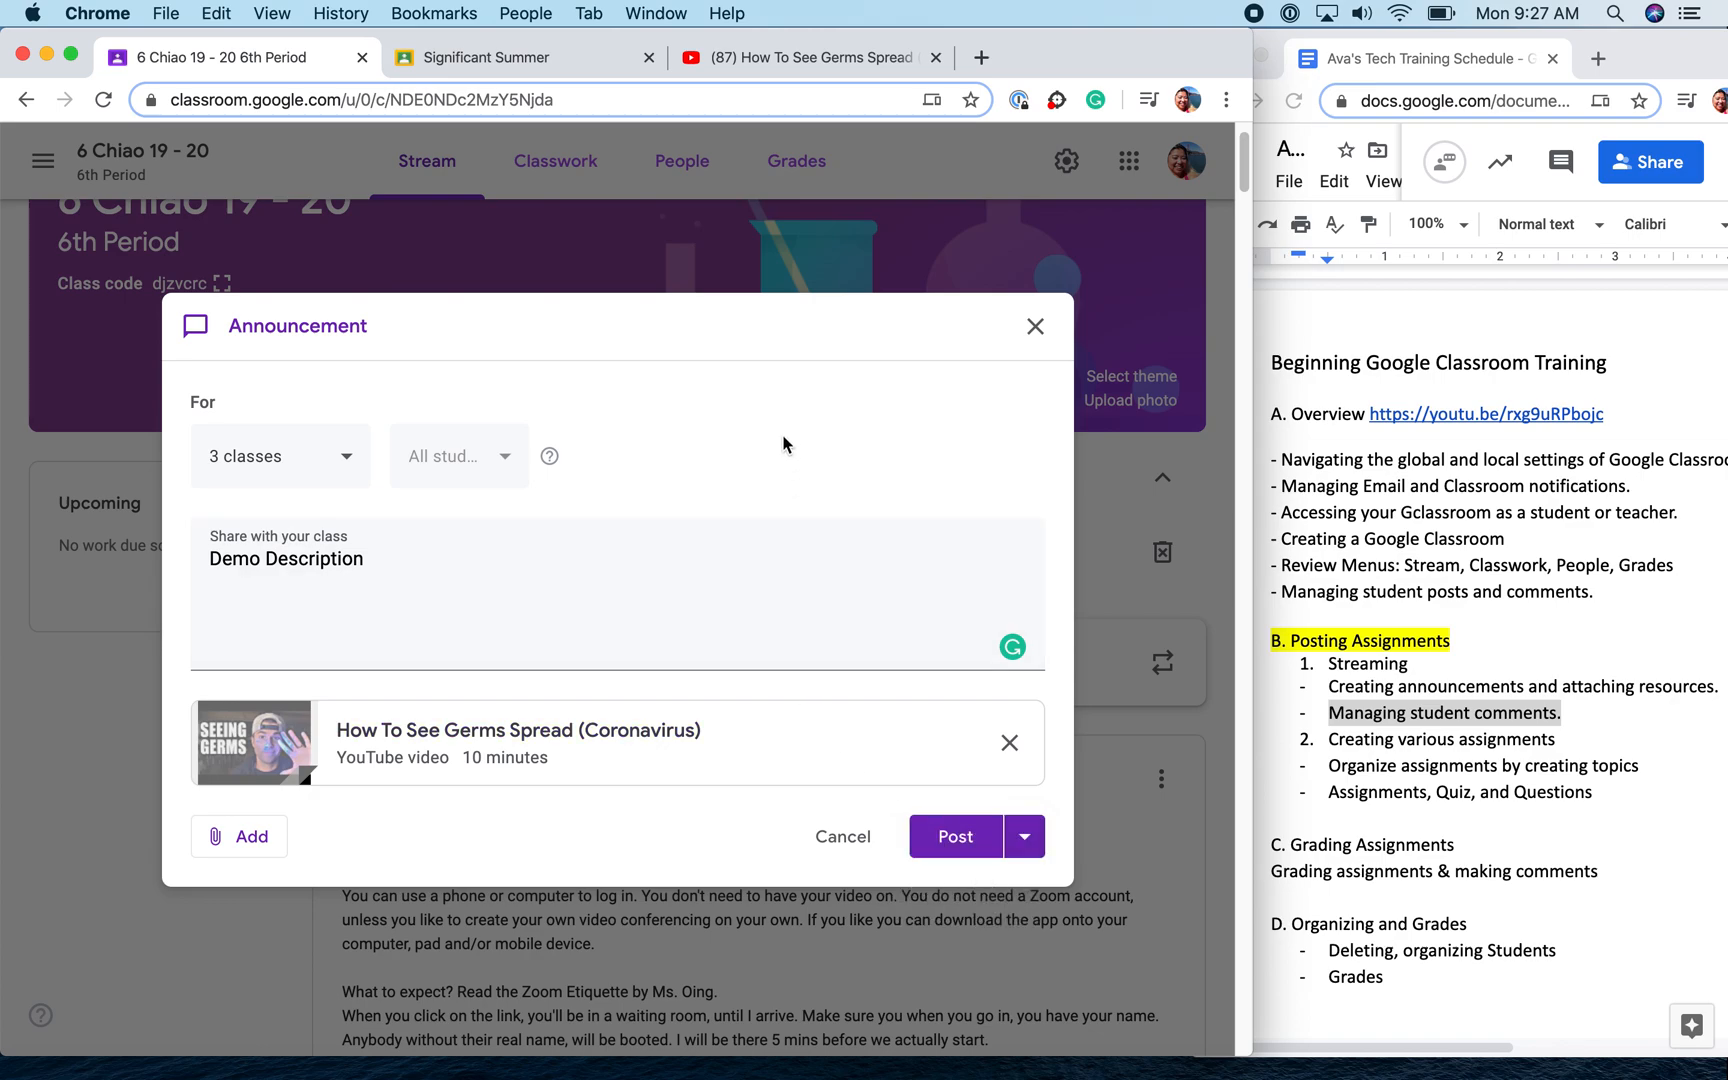
{"action": "left_click", "coordinate": [347, 470]}
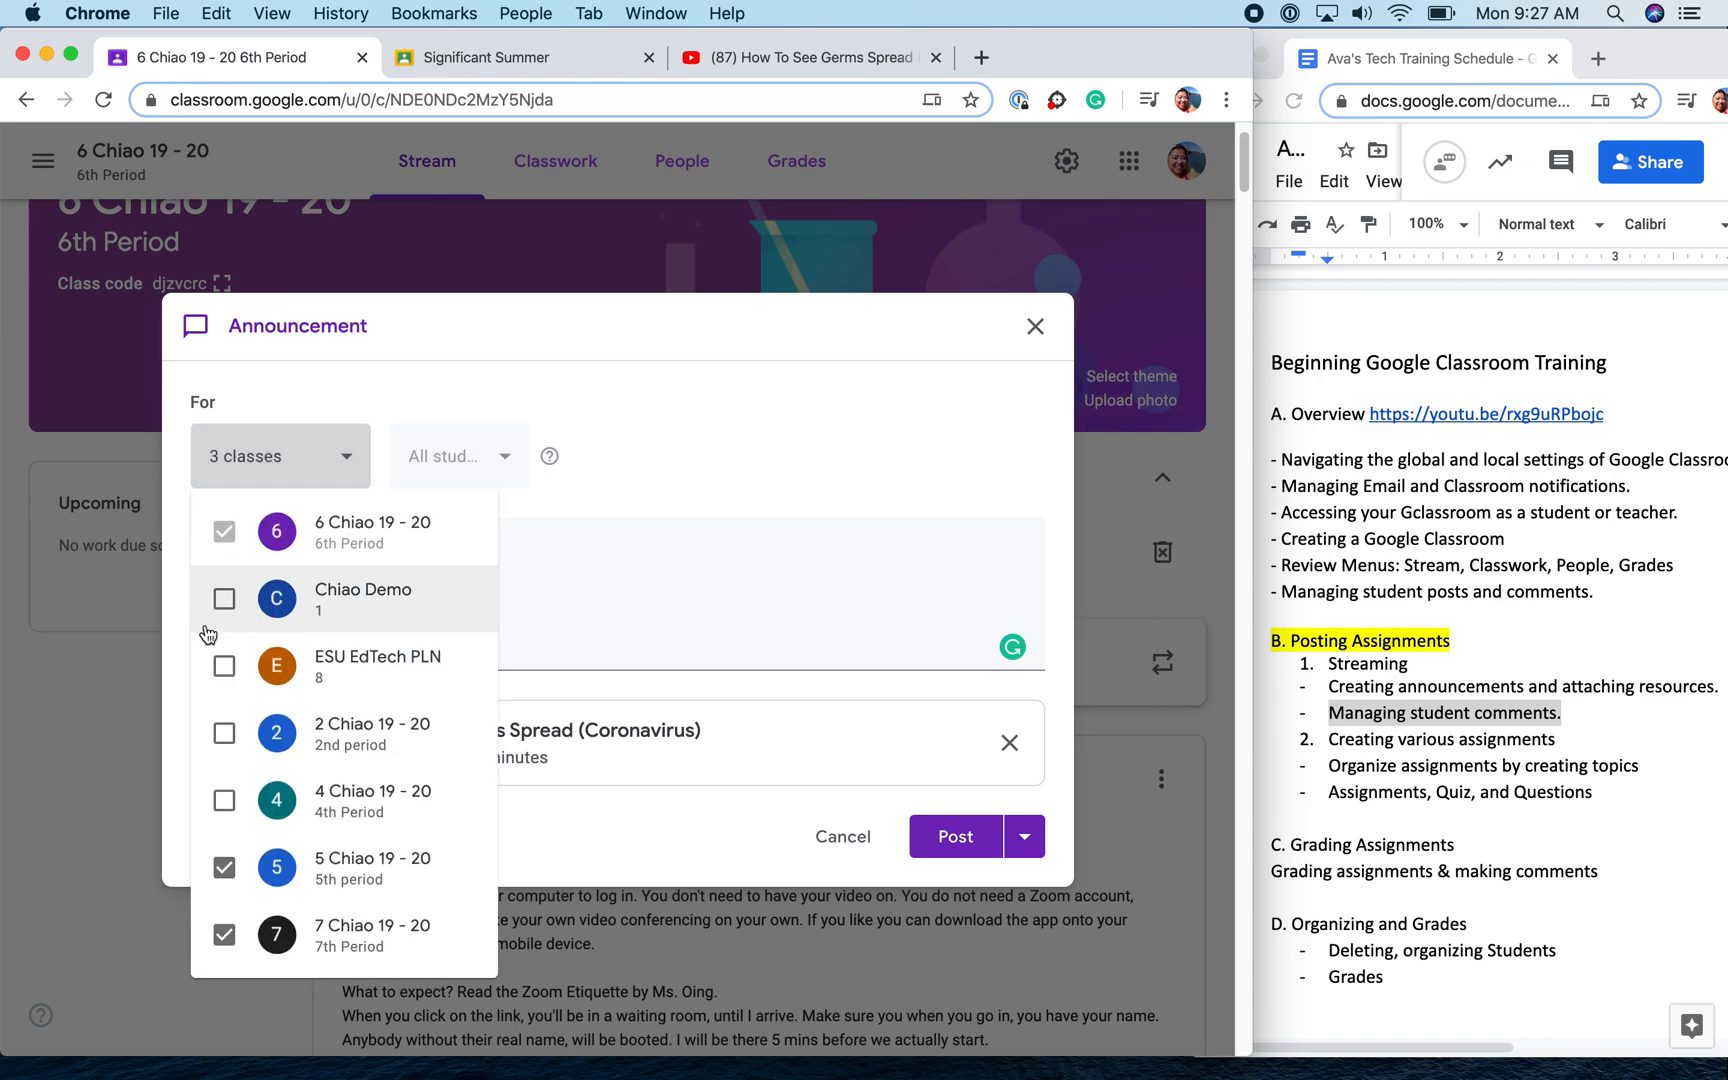
{"action": "left_click", "coordinate": [224, 867]}
{"action": "left_click", "coordinate": [224, 934]}
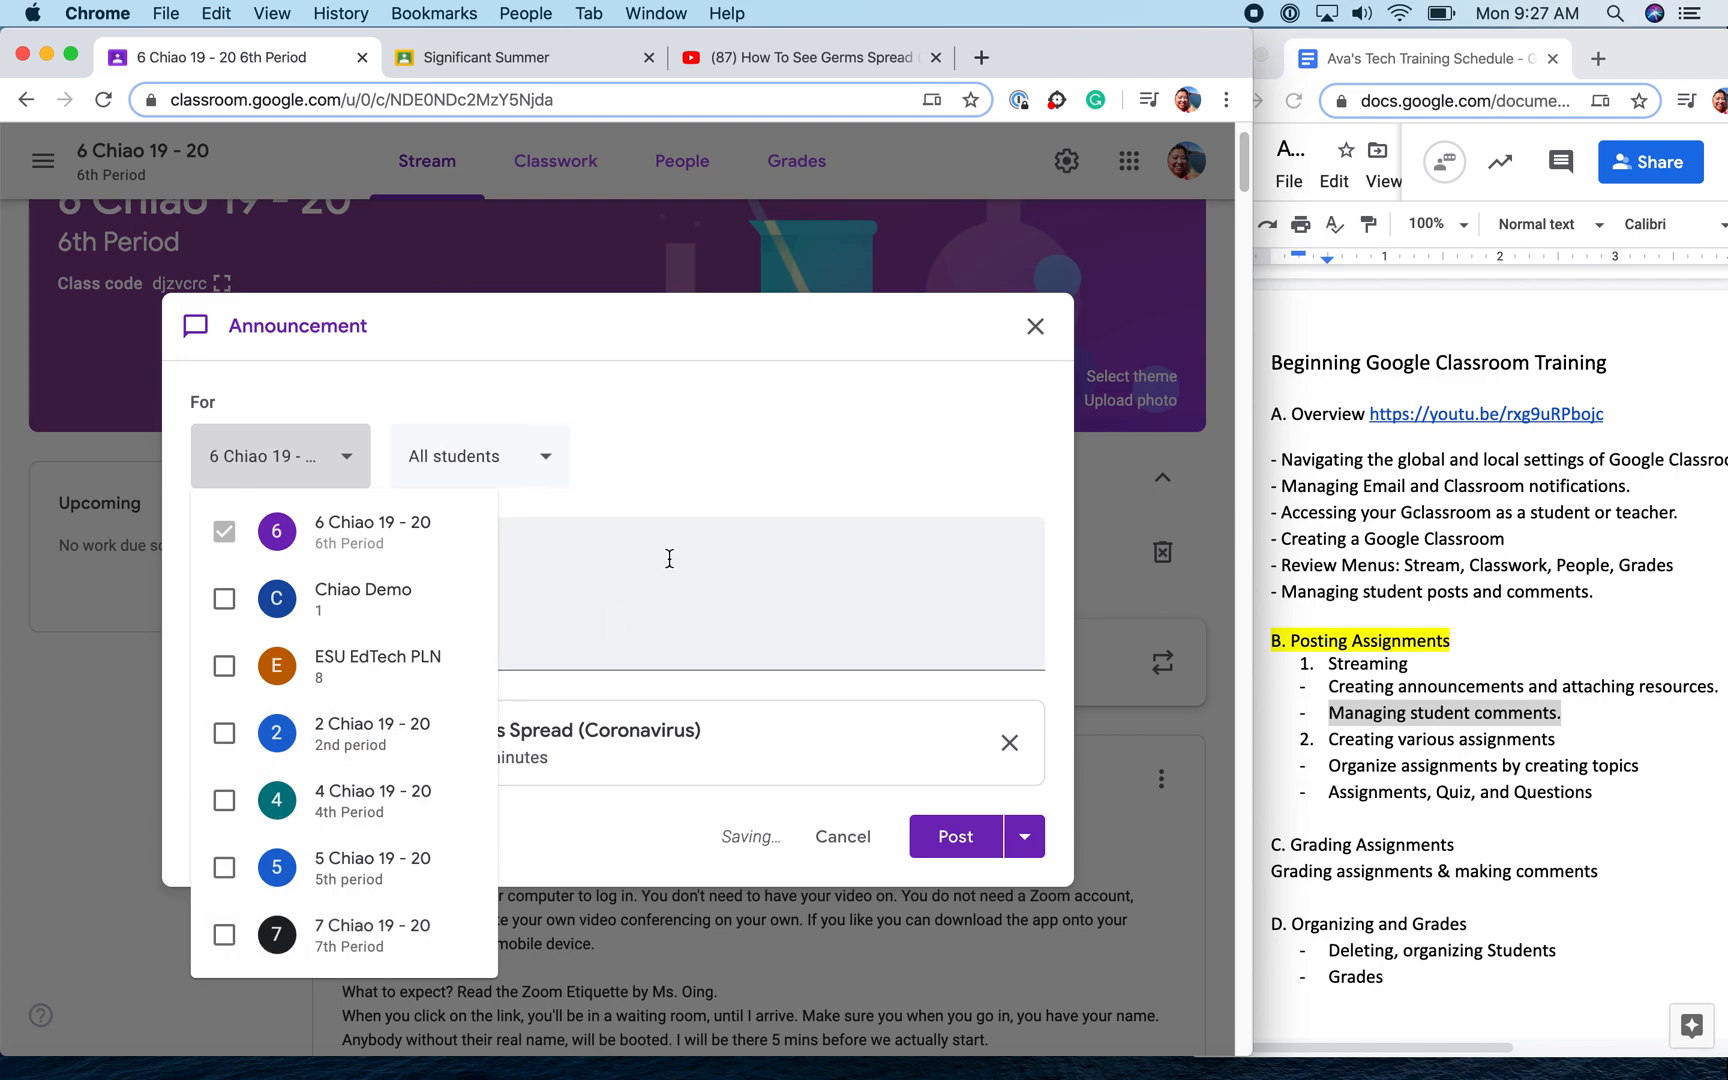
{"action": "left_click", "coordinate": [676, 494]}
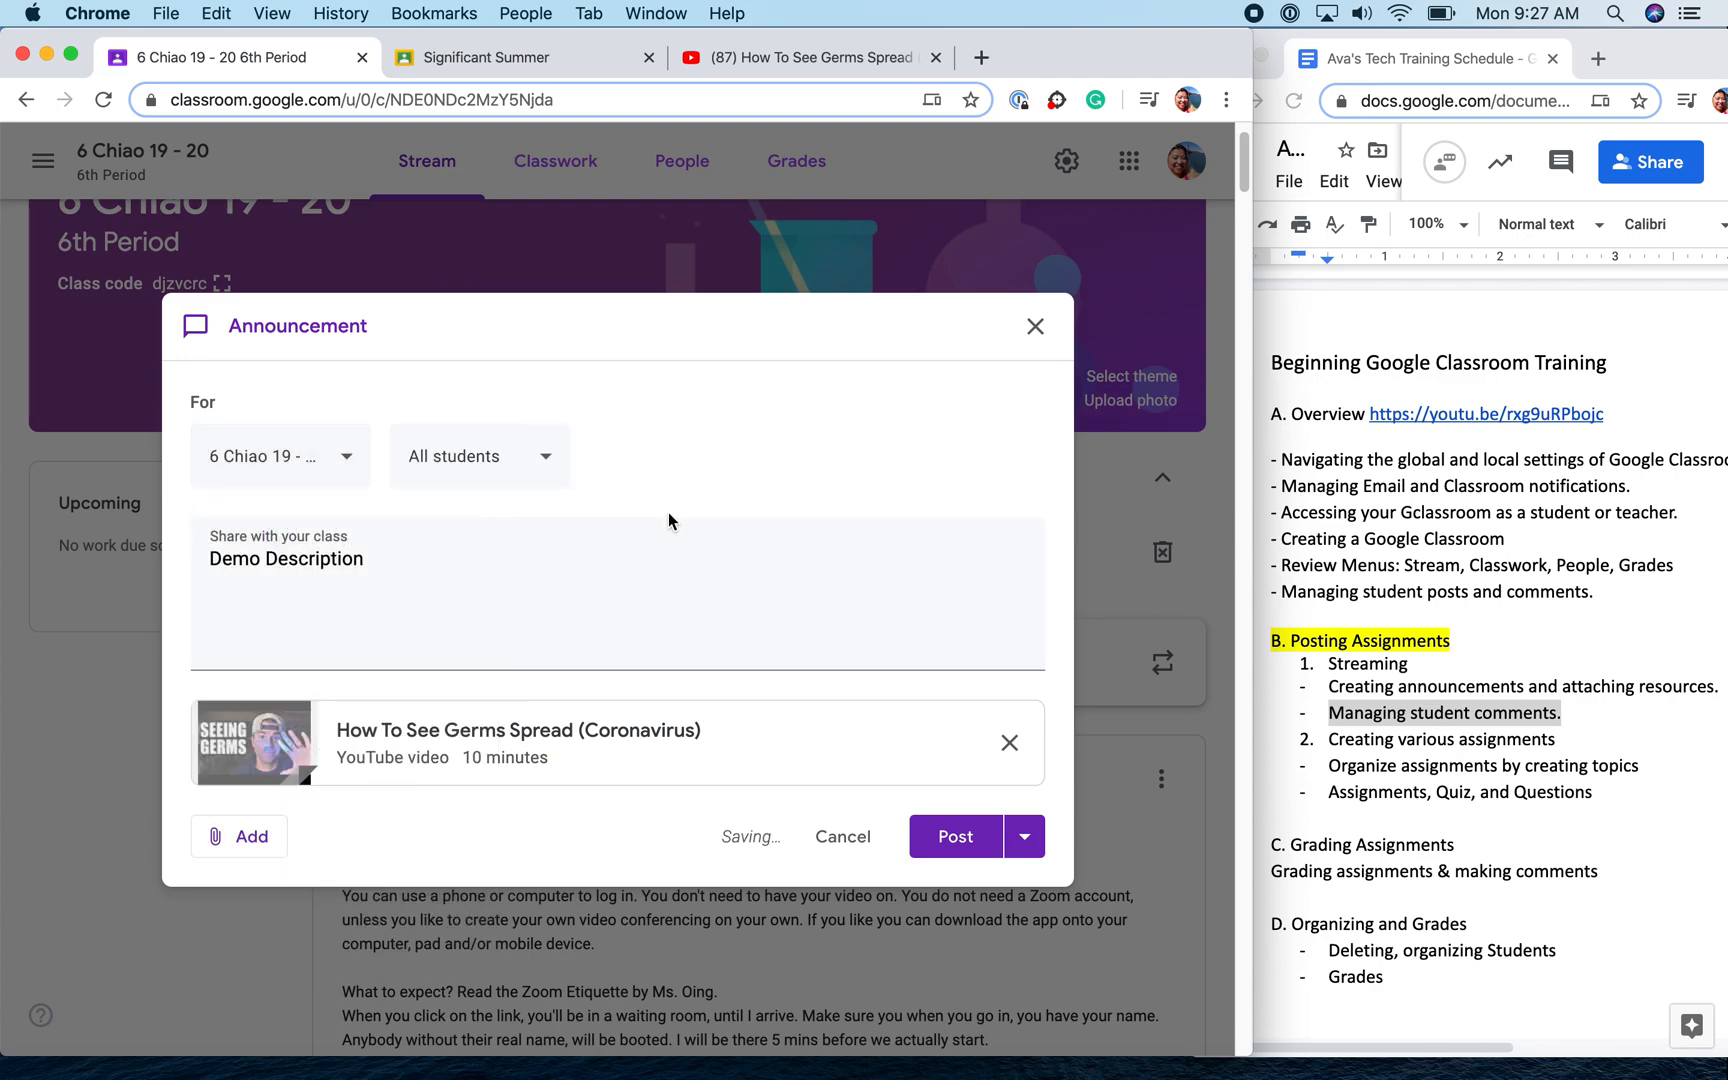
Schedule the announcement for Mar 26, 2020 at 9:30 AM
{"action": "left_click", "coordinate": [1025, 845]}
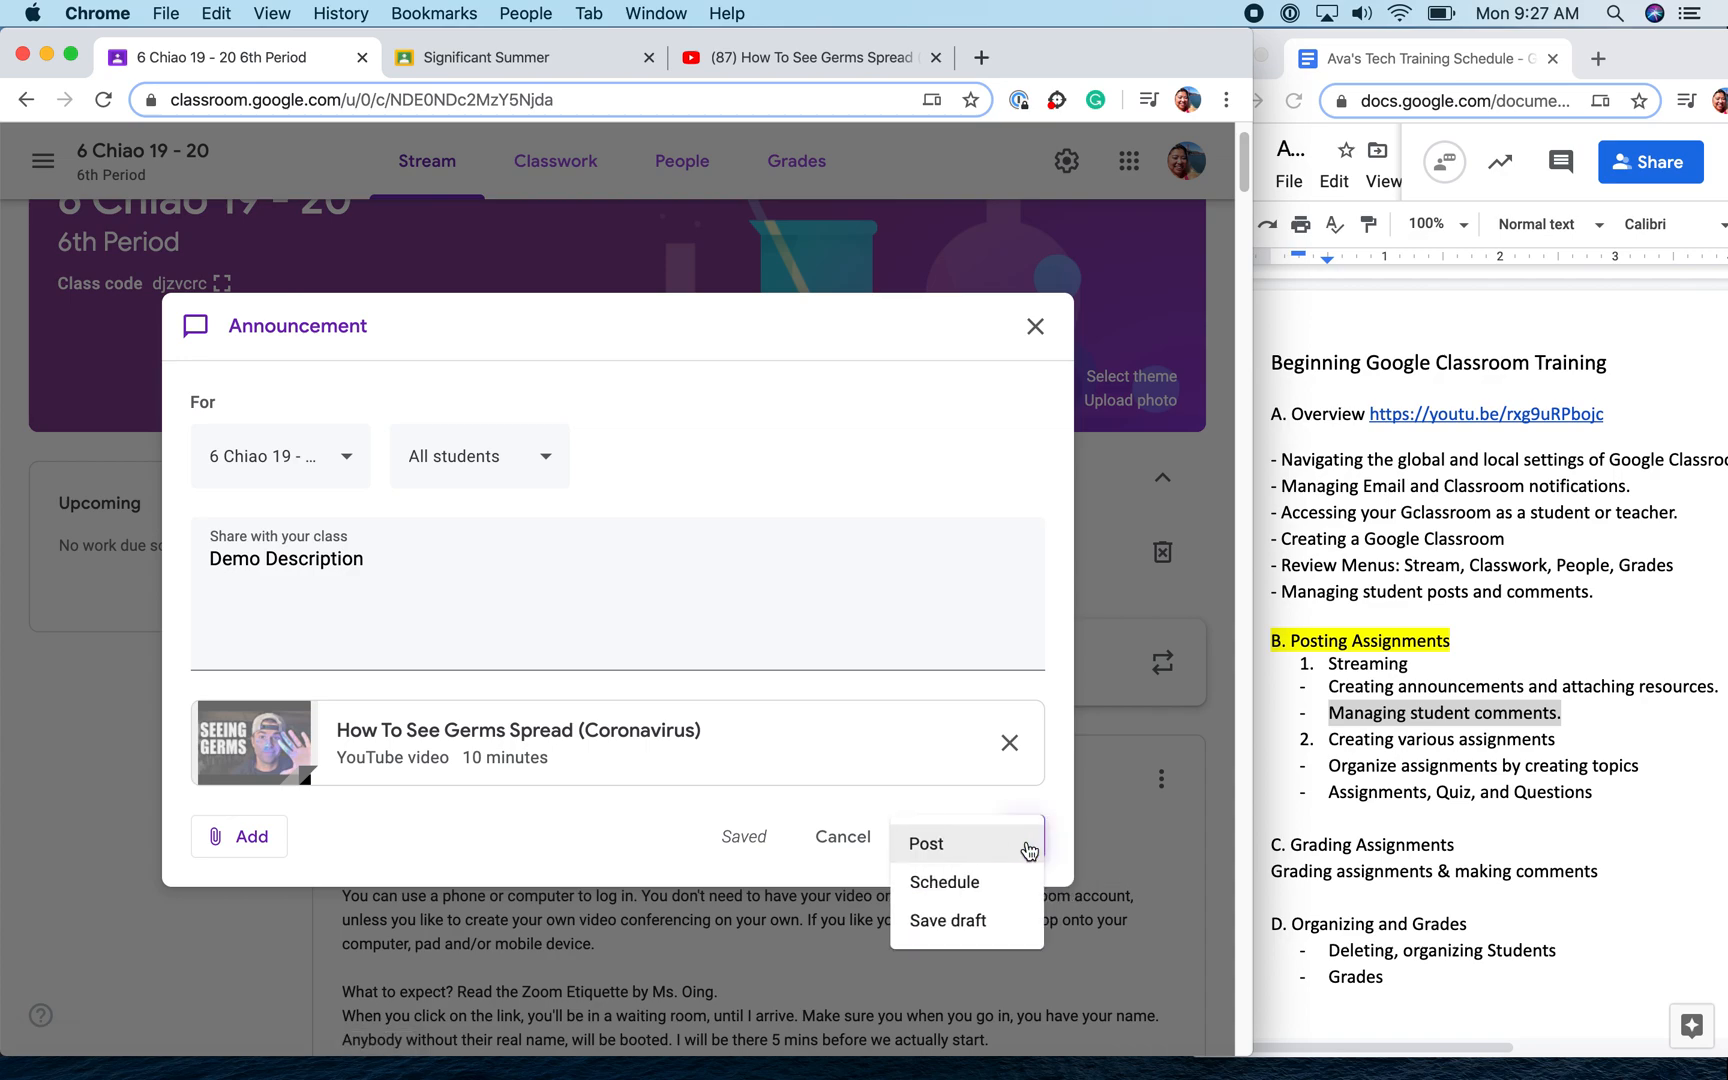
{"action": "left_click", "coordinate": [986, 896]}
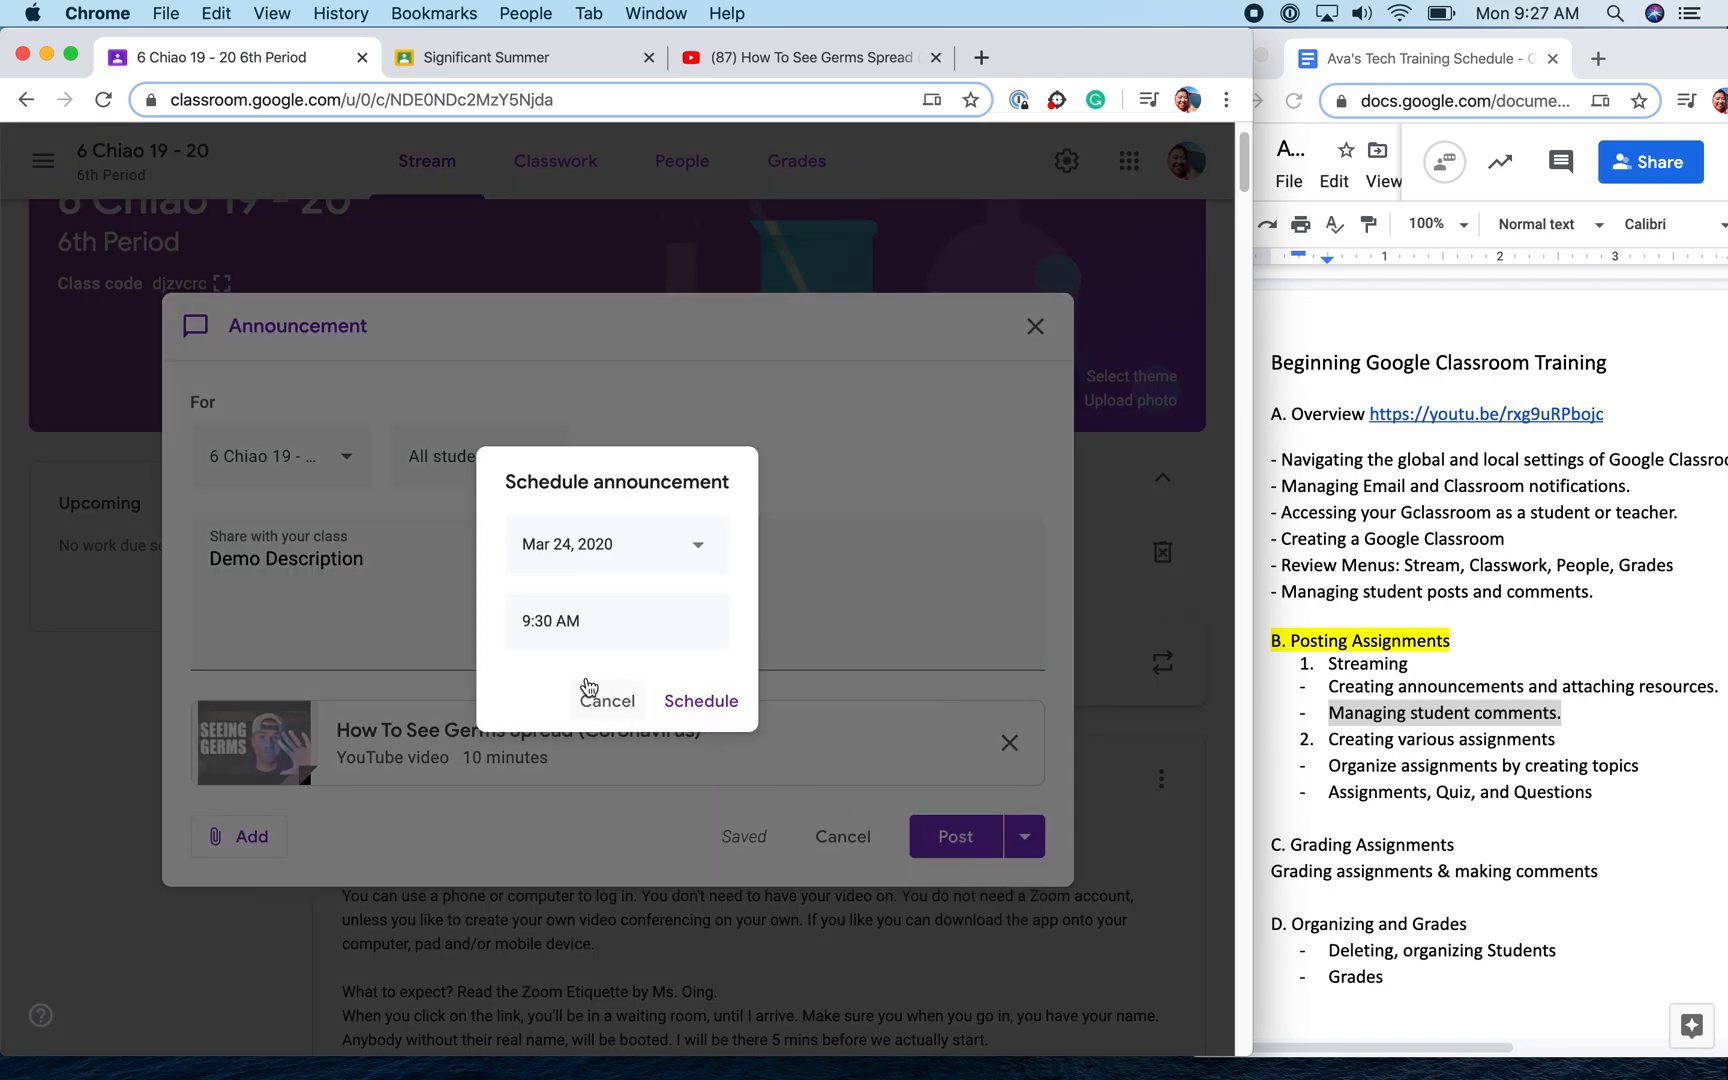
{"action": "left_click", "coordinate": [685, 546]}
{"action": "left_click", "coordinate": [677, 771]}
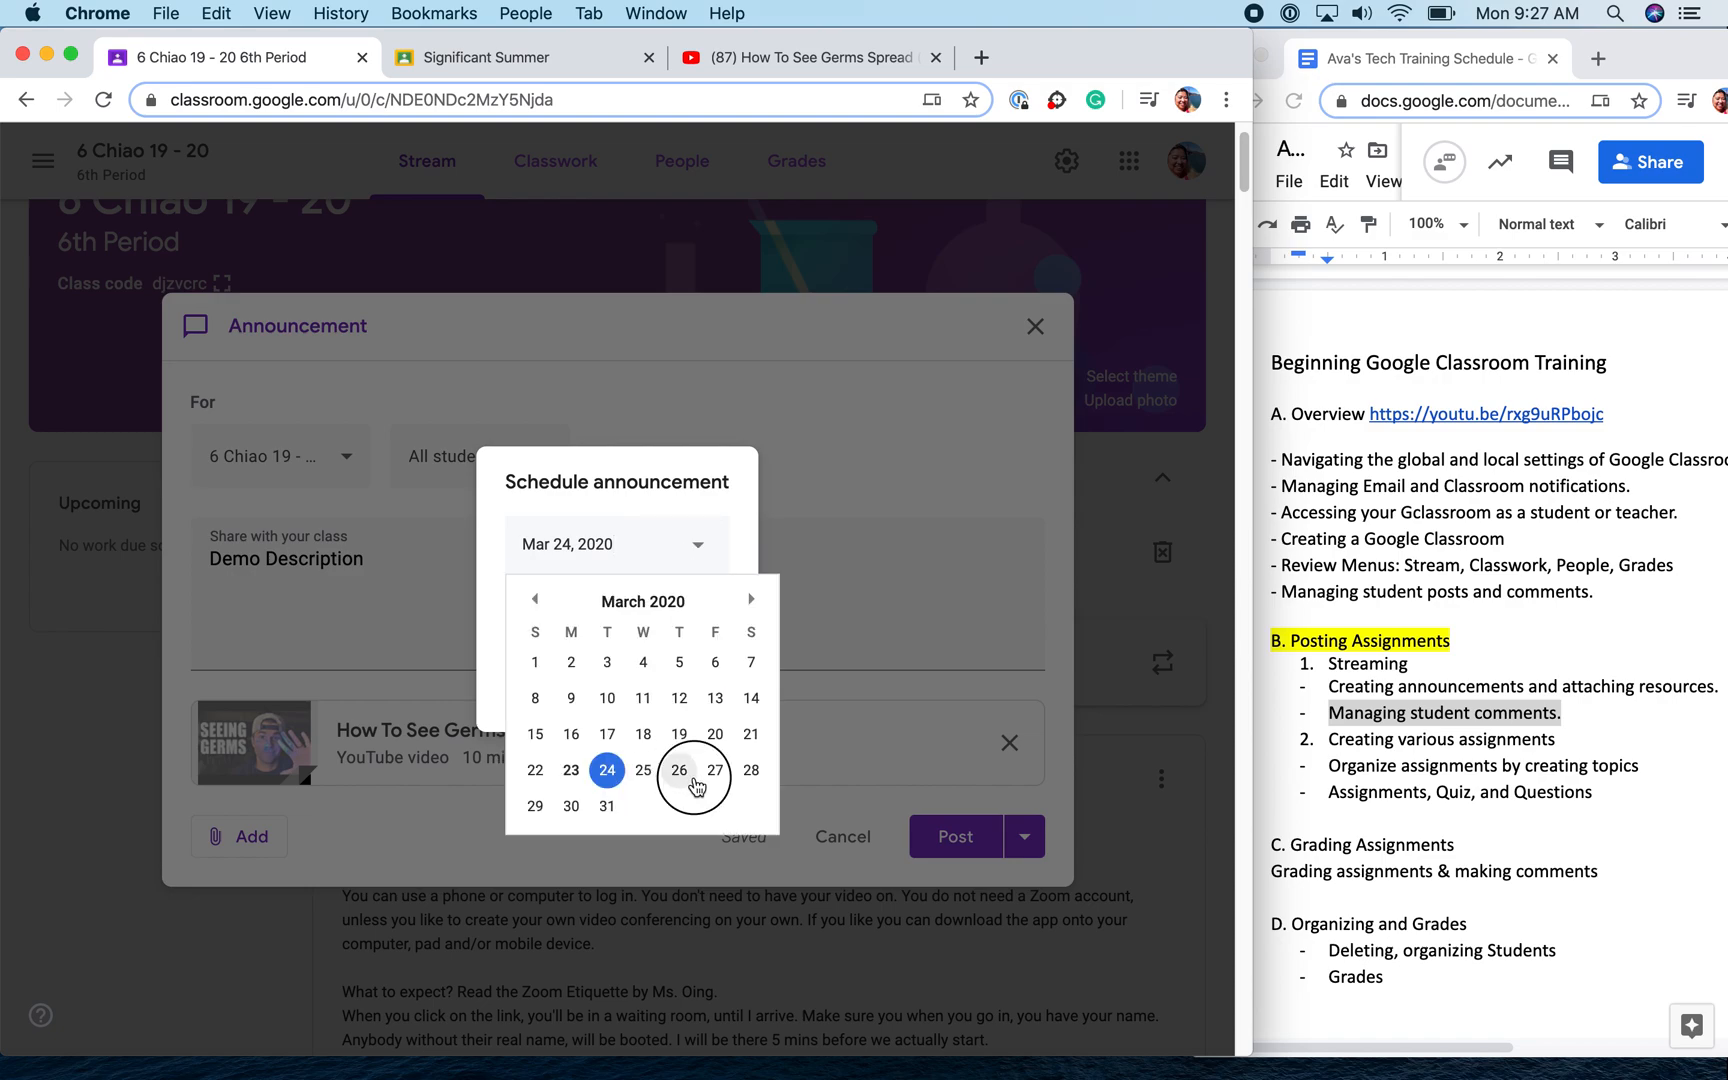
{"action": "left_click", "coordinate": [609, 626]}
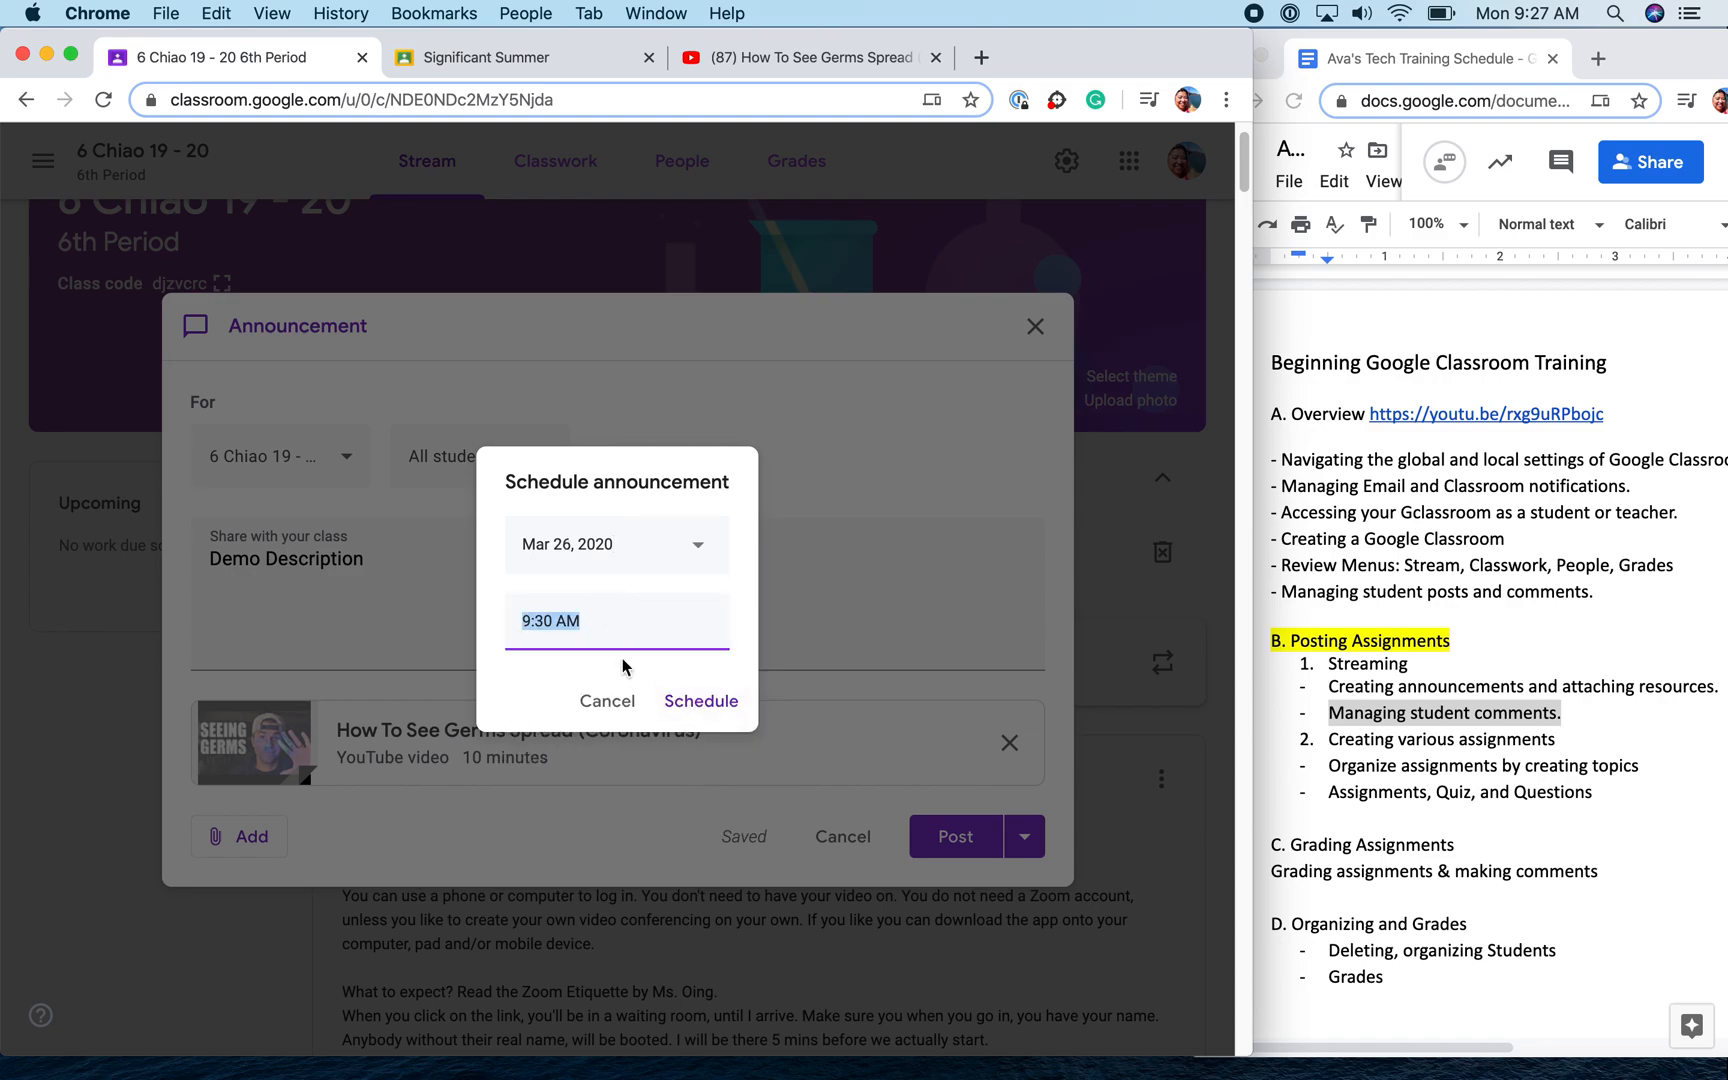
{"action": "left_click", "coordinate": [702, 702]}
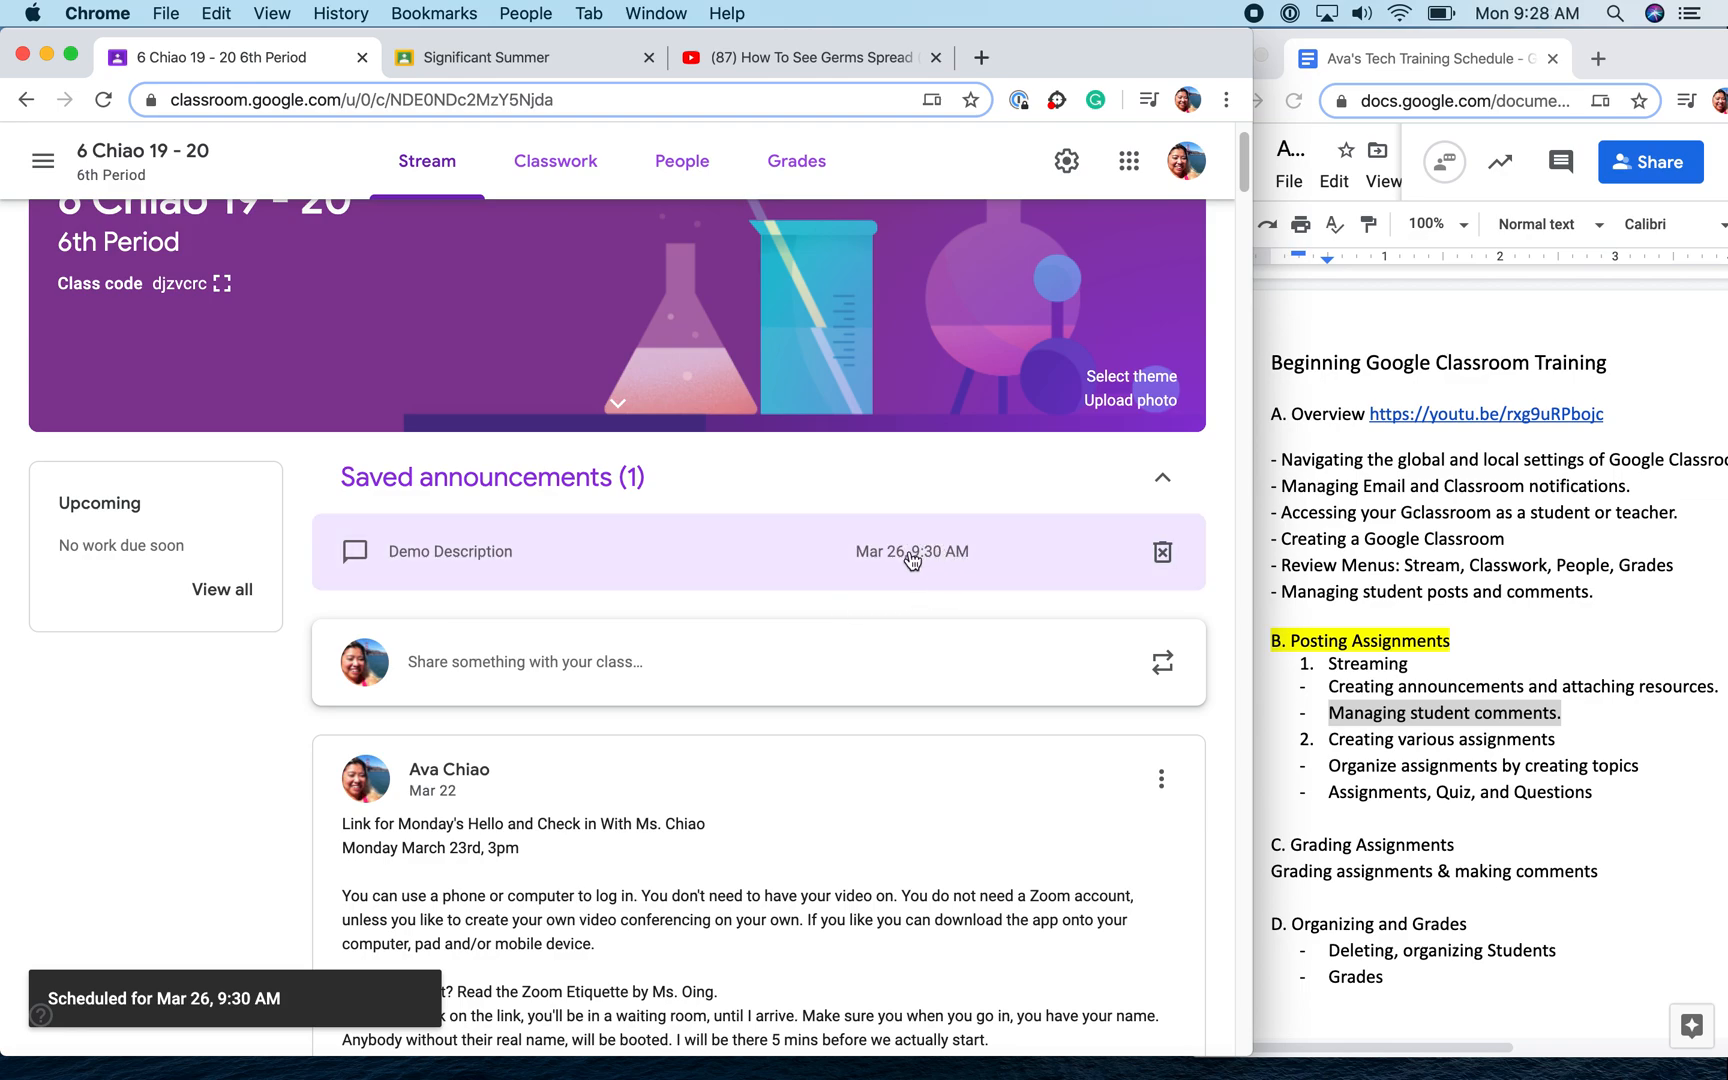
Delete the scheduled "Demo Description" announcement from the saved announcements
{"action": "scroll", "coordinate": [653, 603], "scroll_direction": "down", "scroll_amount": 1}
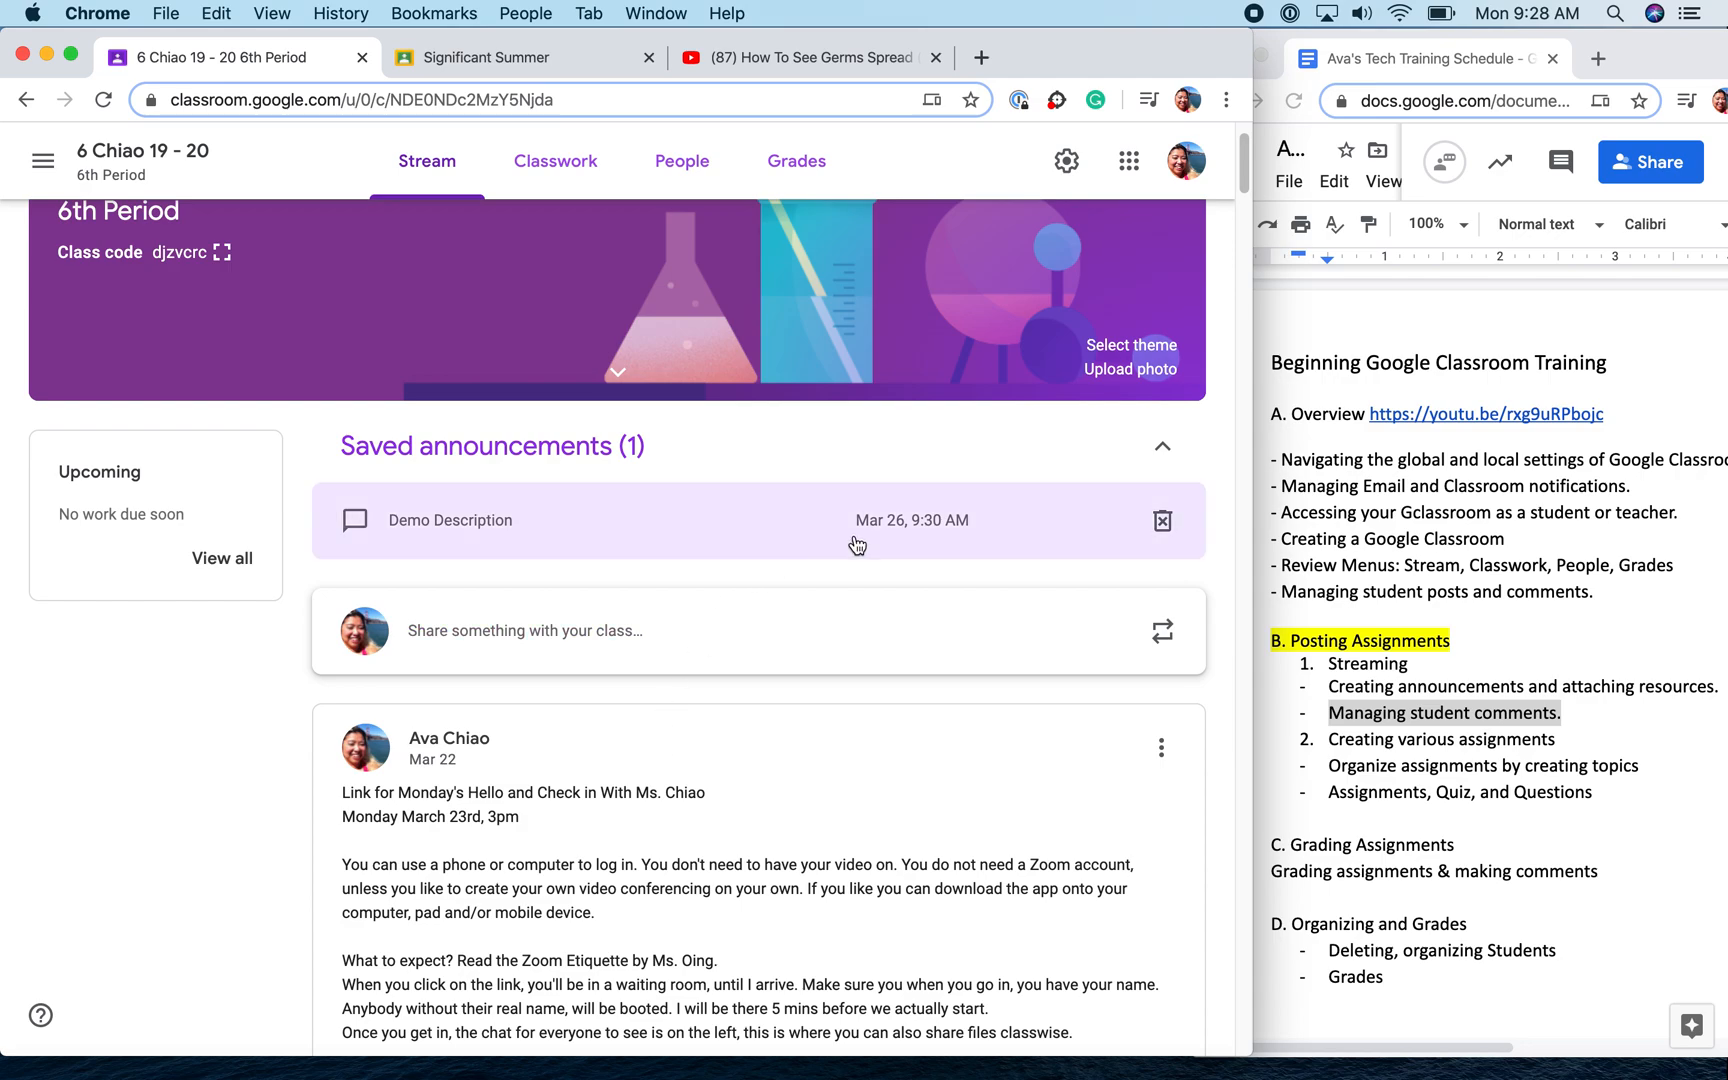
{"action": "left_click", "coordinate": [1163, 523]}
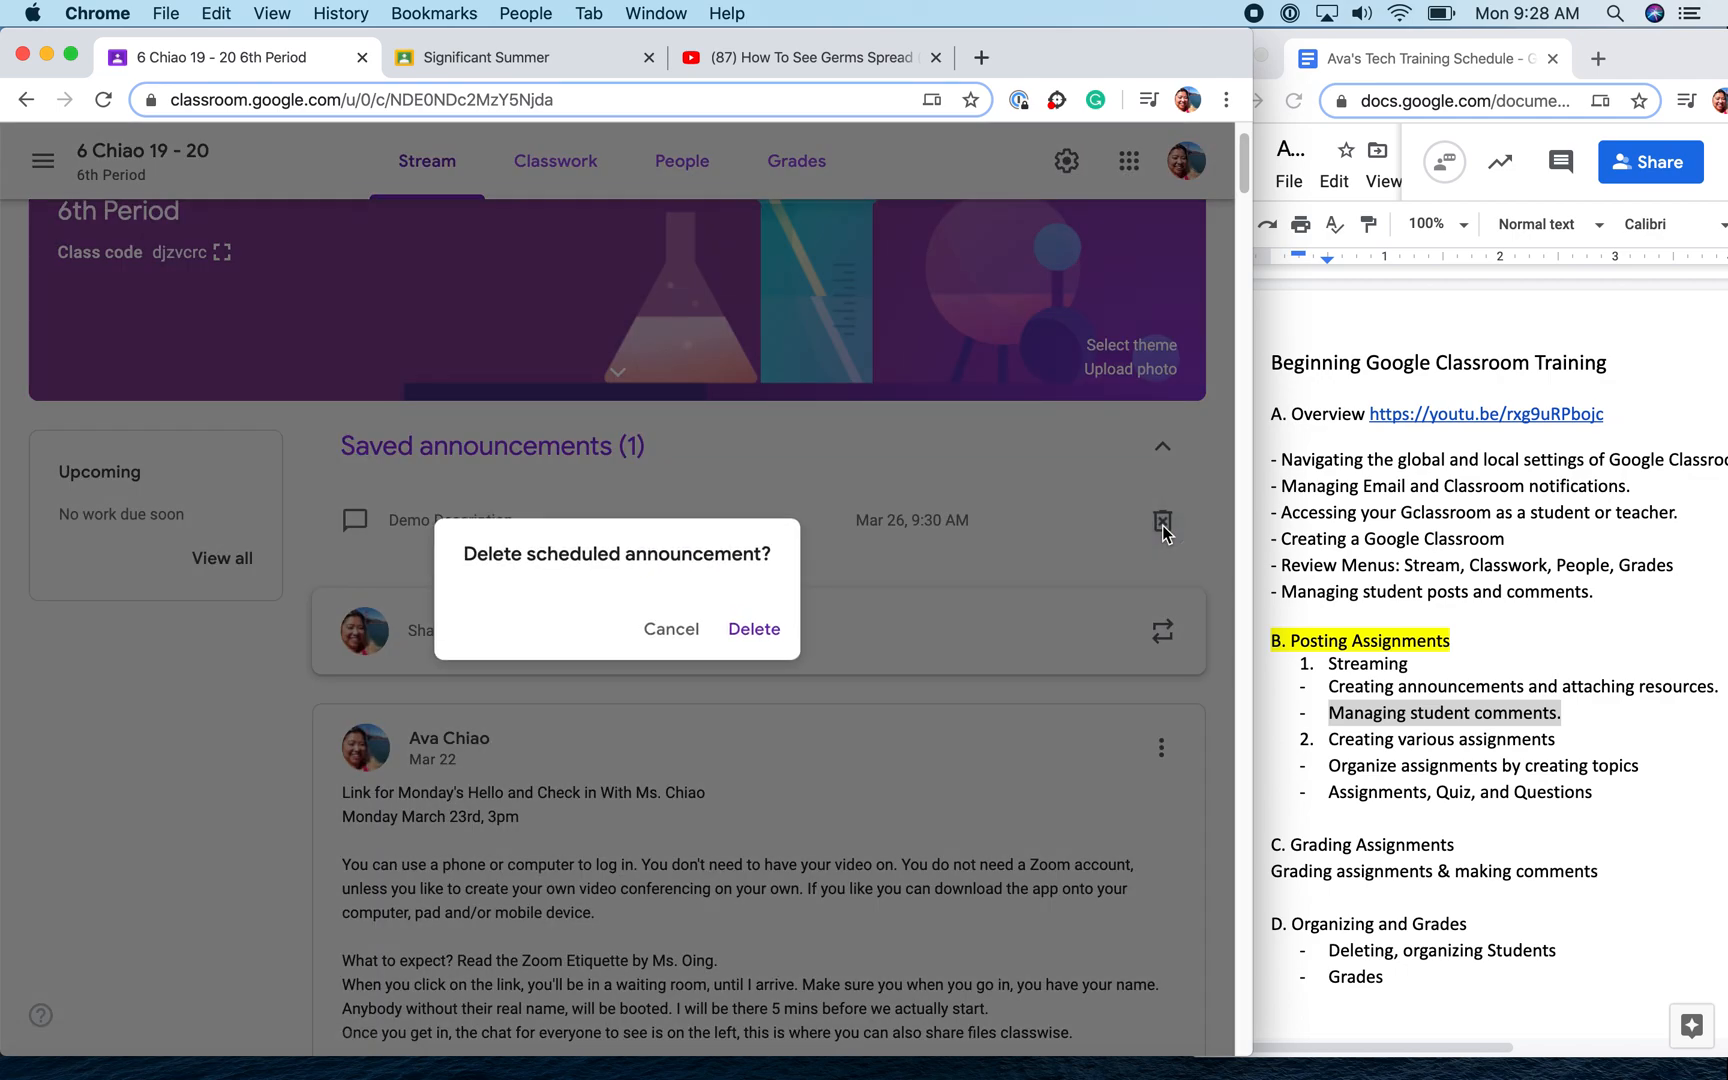
{"action": "left_click", "coordinate": [756, 636]}
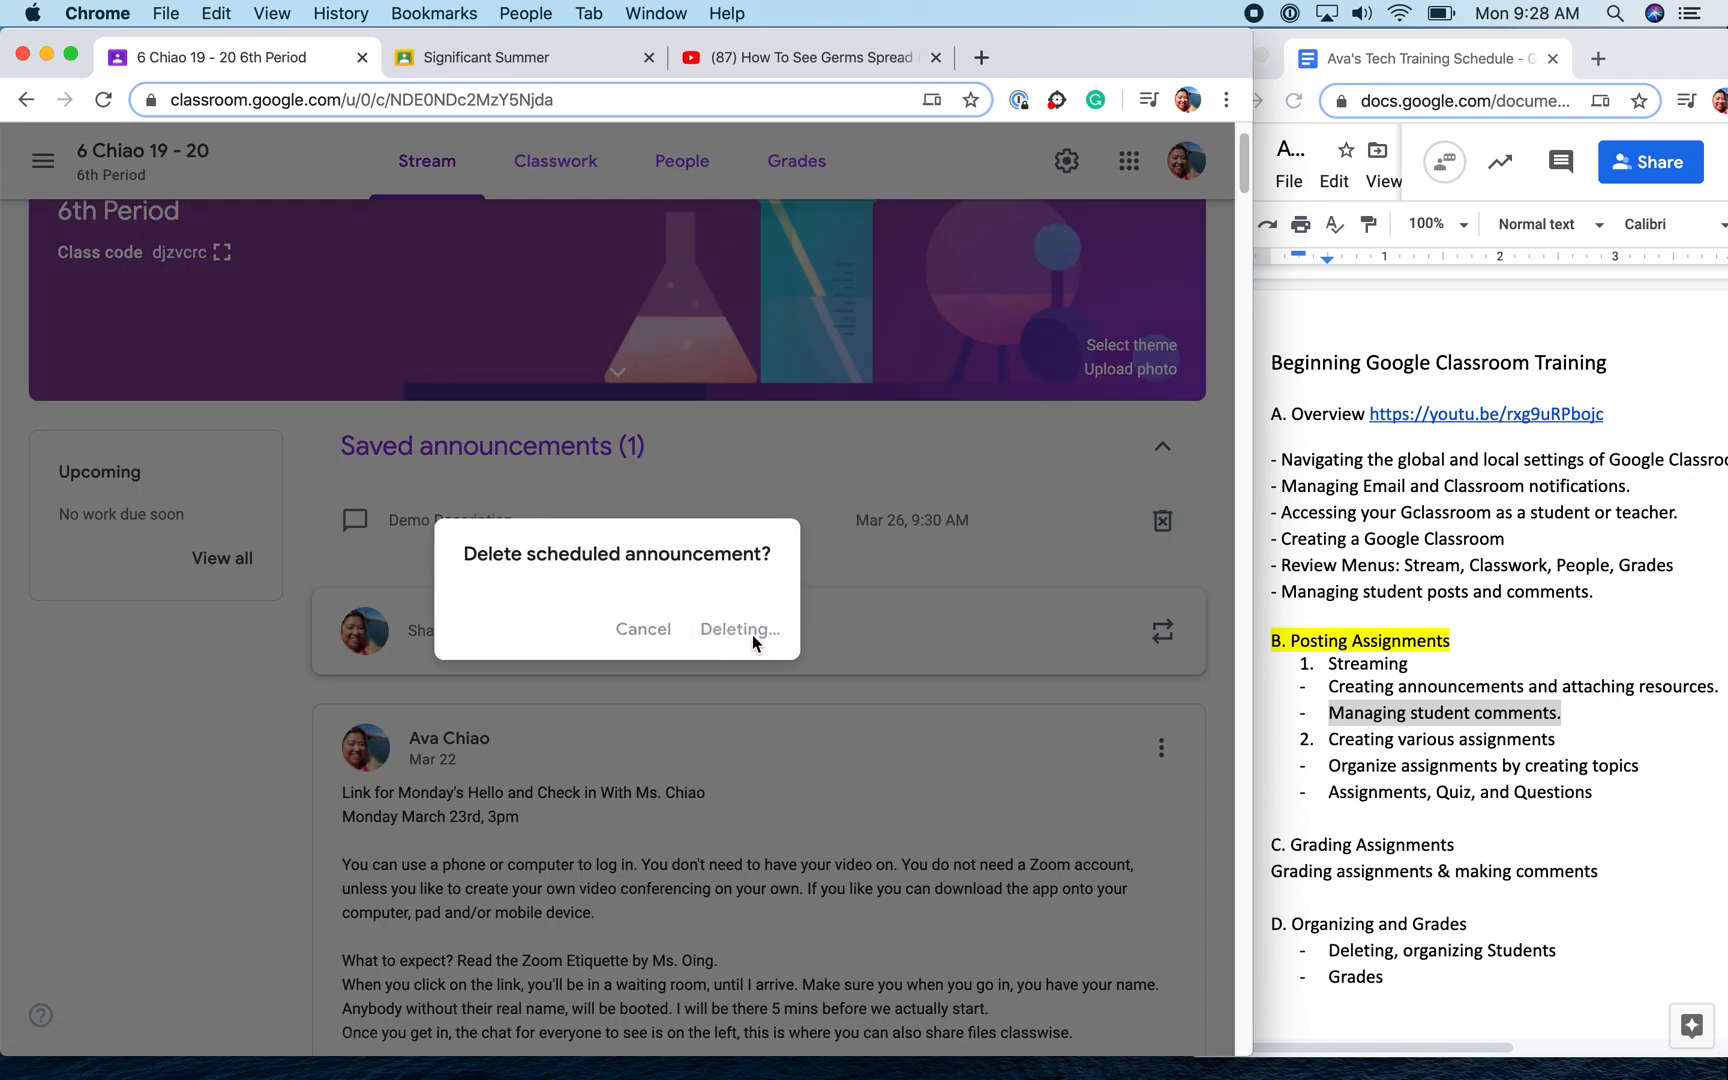